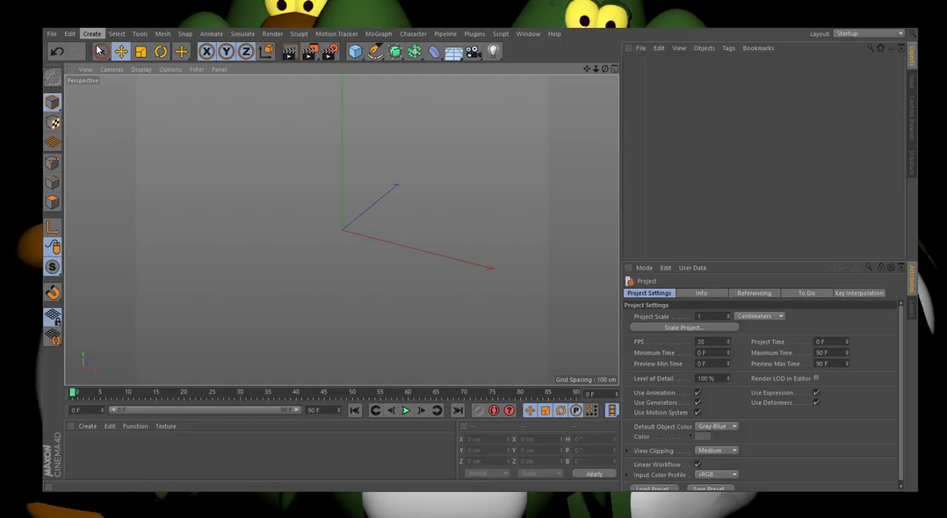
Step: Add a cube and stretch it along X to about 2967 cm
left_click(157, 102)
scroll(364, 242, "down", 3)
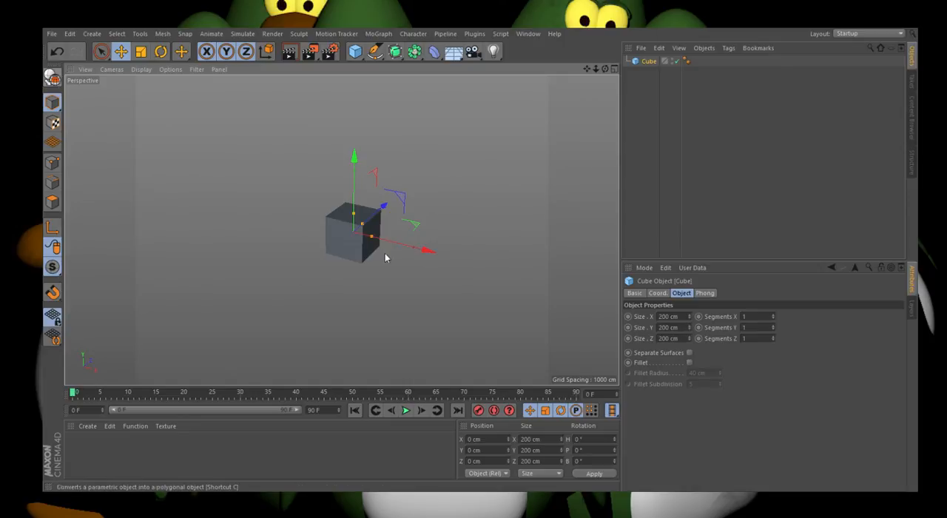
left_click_drag(372, 237, 504, 270)
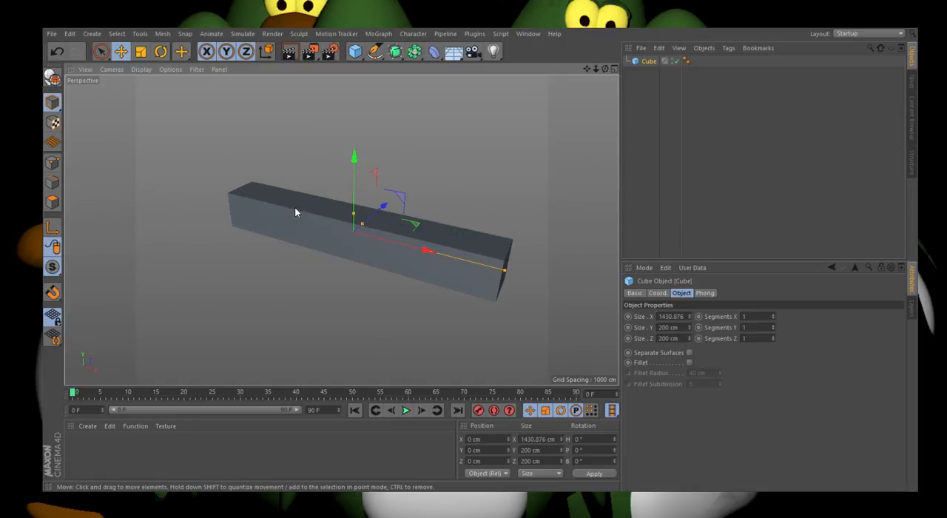
scroll(304, 213, "down", 3)
left_click_drag(385, 249, 478, 270)
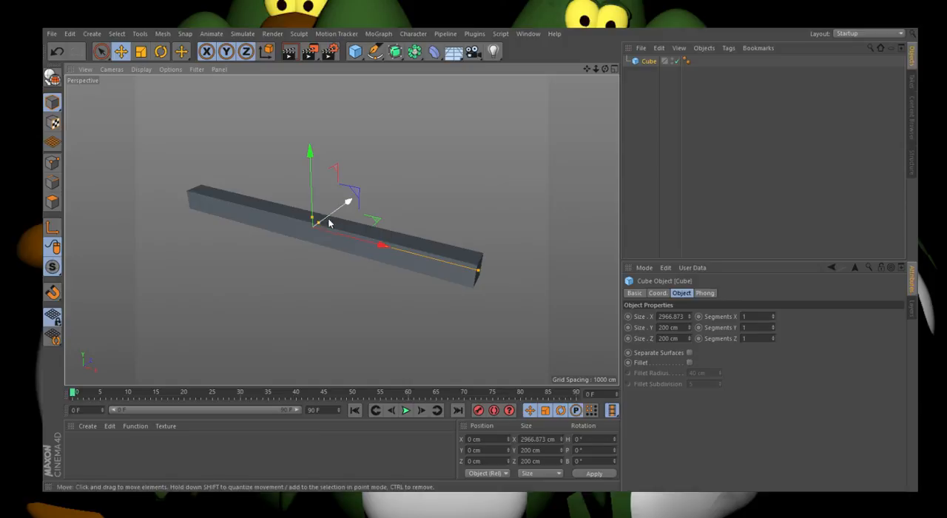
Step: Reshape the cube into a thin upright leg about 72 cm in X, 247 cm in Y and 65 cm in Z
mouse_move(319, 222)
left_mouse_down()
mouse_move(348, 202)
mouse_move(313, 214)
left_mouse_up()
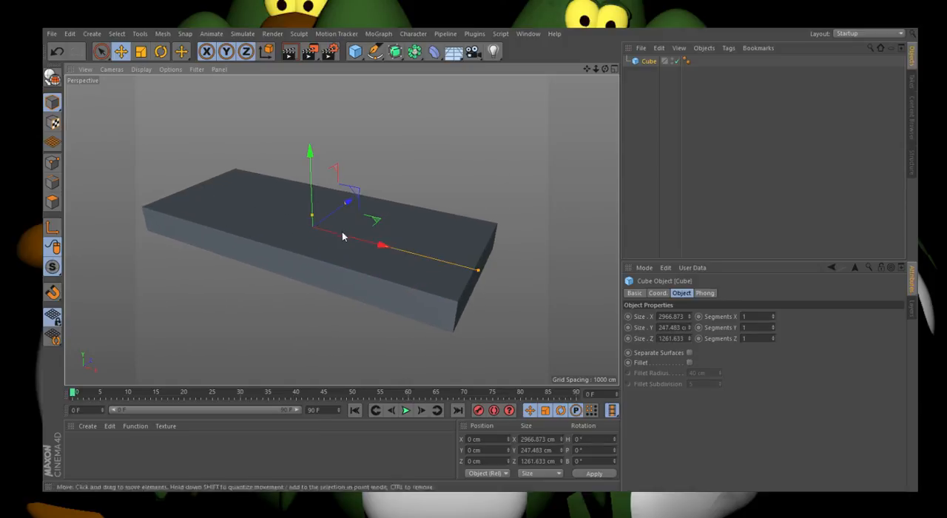
left_click_drag(471, 273, 314, 241)
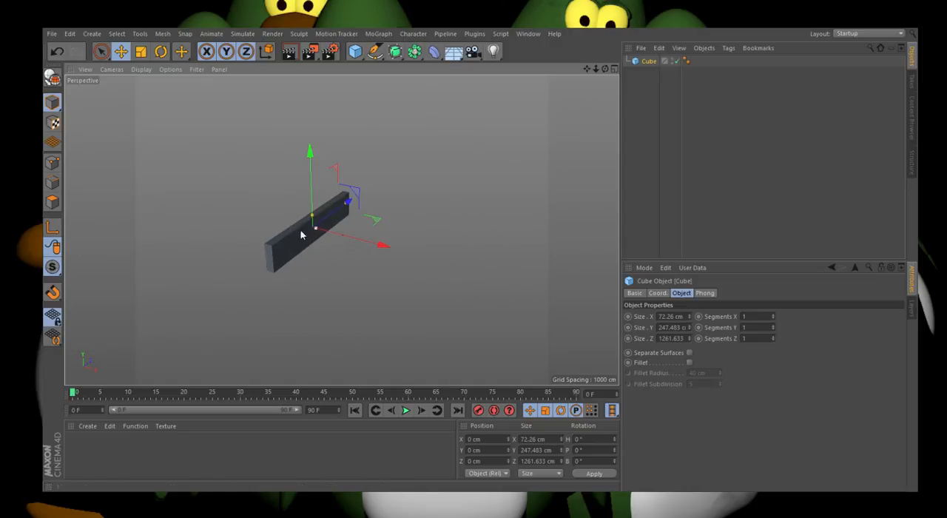
scroll(296, 224, "up", 5)
left_click_drag(378, 191, 329, 227)
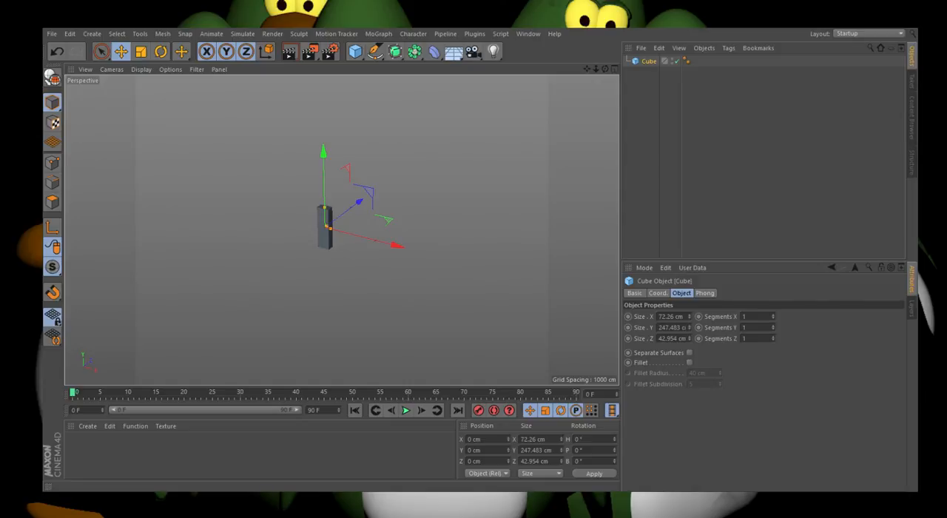
scroll(324, 224, "up", 2)
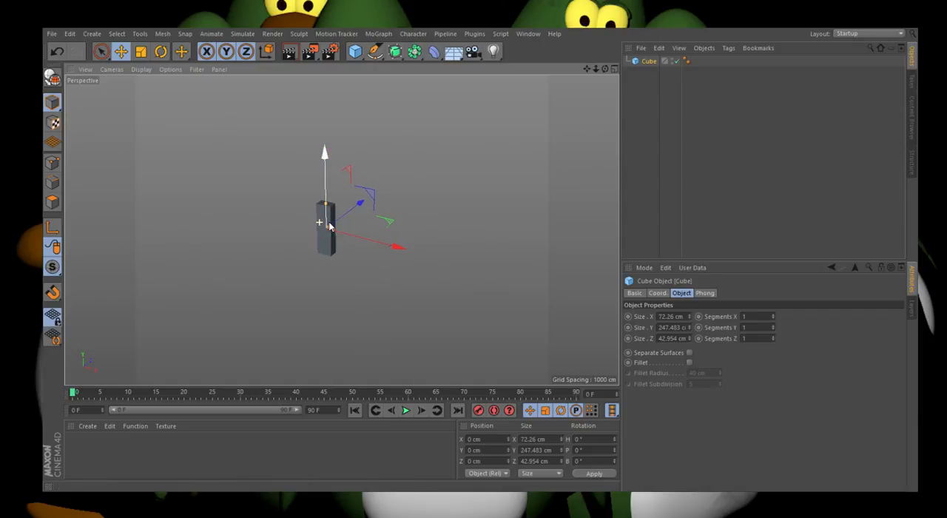
left_click_drag(330, 228, 328, 229)
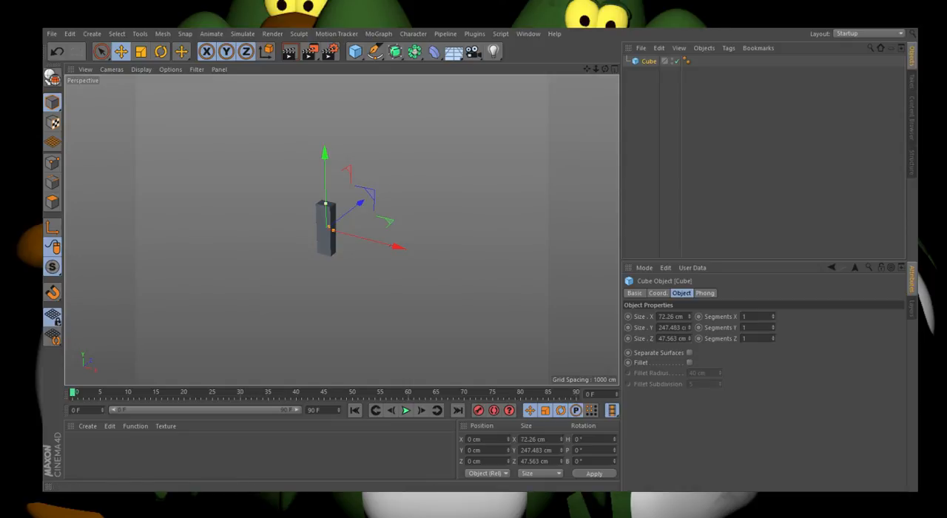
Step: Duplicate the leg along the X axis and place the copy at about X 2767 cm
left_click_drag(332, 229, 611, 314)
scroll(267, 226, "down", 4)
scroll(338, 219, "down", 4)
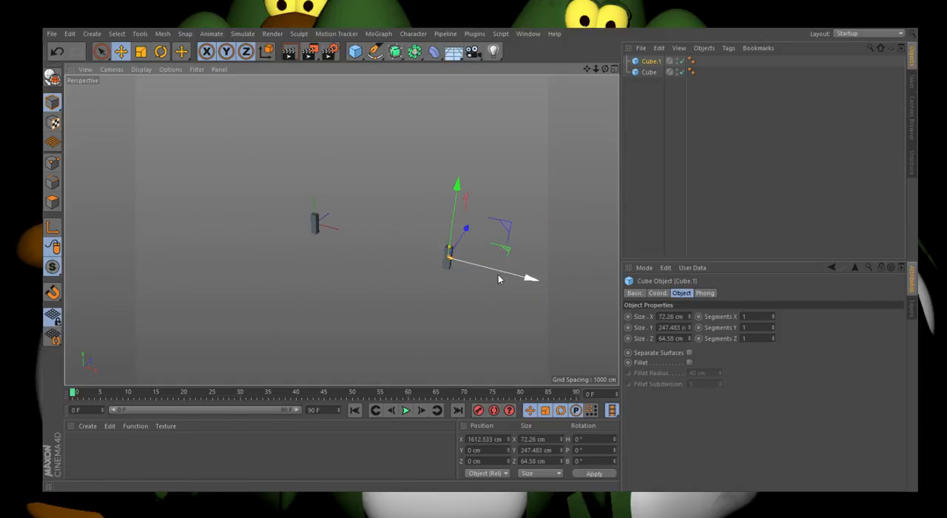
left_click_drag(498, 272, 612, 305)
scroll(342, 232, "down", 5)
scroll(548, 276, "up", 3)
left_click_drag(504, 279, 517, 284)
scroll(443, 256, "up", 2)
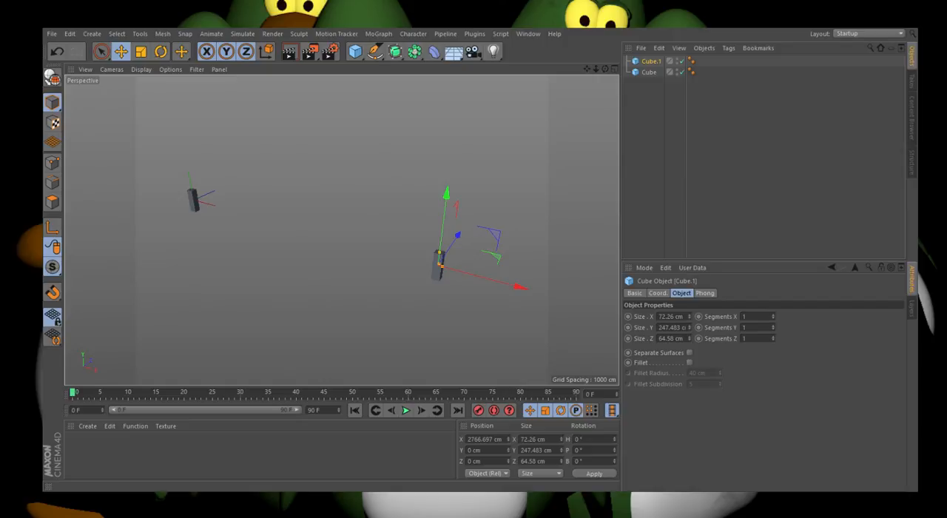
Step: Select both legs and duplicate them backward along the Z axis to form the rear pair
left_click(414, 266)
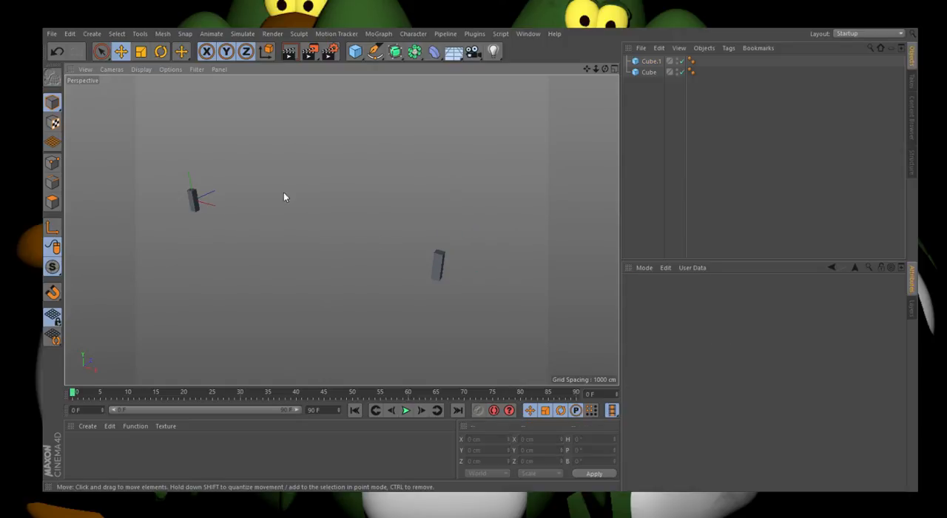
left_click(192, 215)
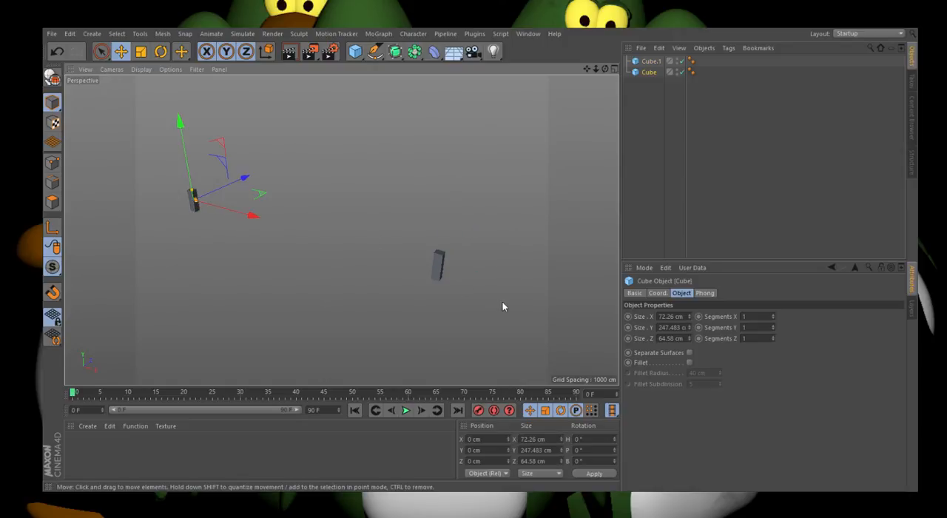
left_click(441, 268, "shift")
scroll(144, 304, "down", 3)
left_click_drag(284, 239, 379, 185, "ctrl")
Step: Copy and paste the front leg at the positive X end, and raise the copy to about Y 273 cm
left_click(354, 270)
left_click_drag(323, 254, 330, 249, "alt")
key("ctrl+c")
key("ctrl+v")
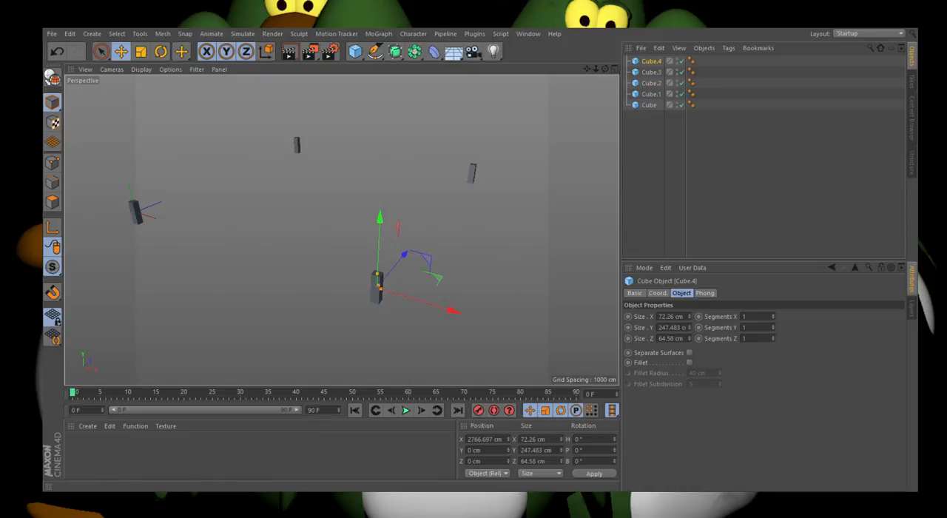
left_click_drag(383, 252, 385, 222)
Step: In the front view, flatten the raised copy to about 38 cm high and shift it to about X 2492 cm
left_click(614, 69)
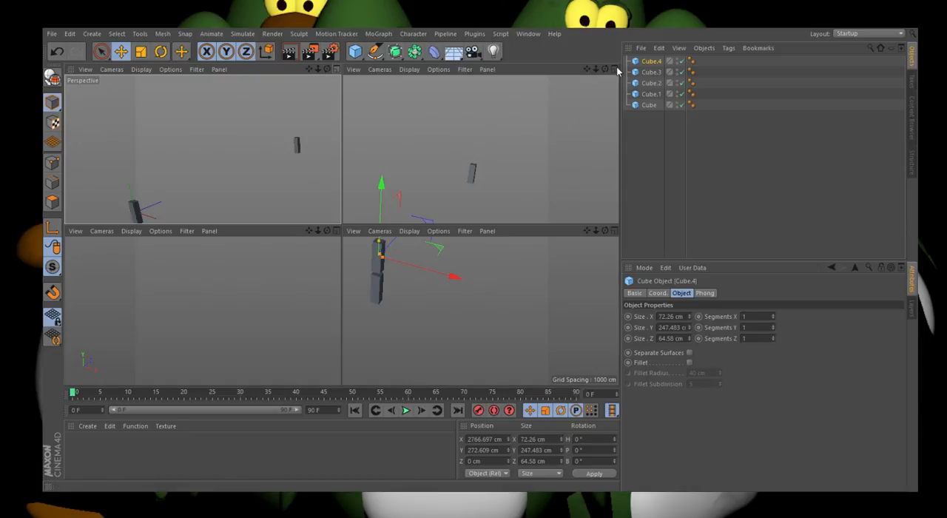
left_click(614, 231)
scroll(226, 334, "down", 10)
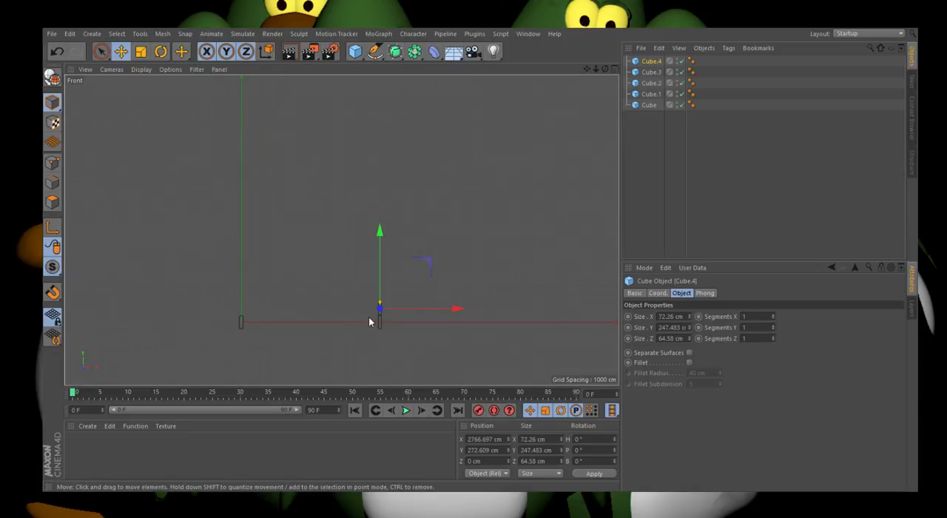
scroll(379, 316, "up", 4)
scroll(380, 300, "up", 2)
left_click_drag(380, 281, 256, 304)
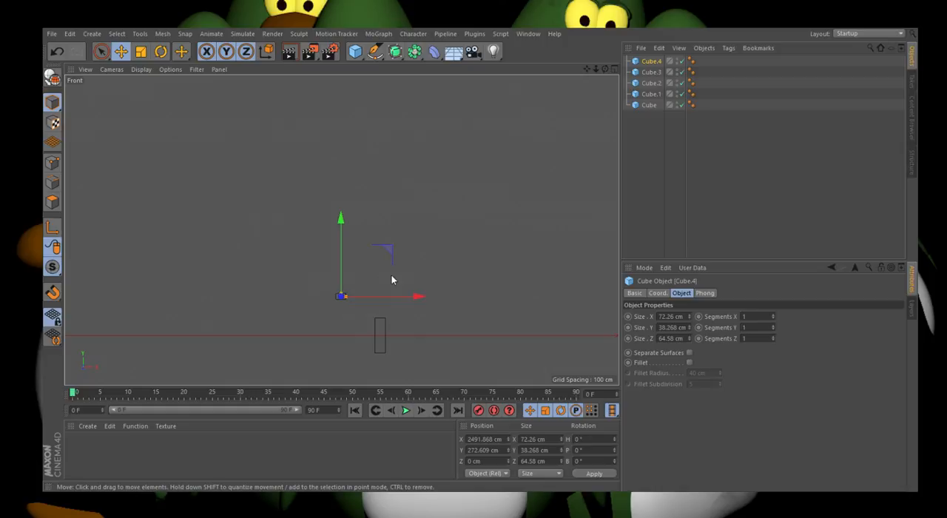
Step: Center the flattened block between the legs at about X 1396 cm and stretch it along X to about 2954 cm
scroll(375, 288, "down", 3)
scroll(288, 304, "up", 3)
left_click_drag(427, 289, 343, 297)
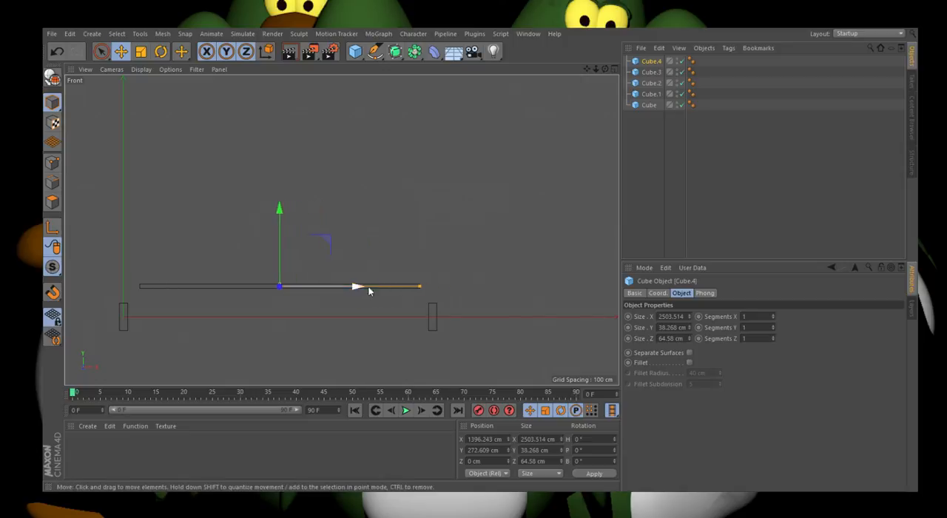
left_click_drag(423, 290, 444, 290)
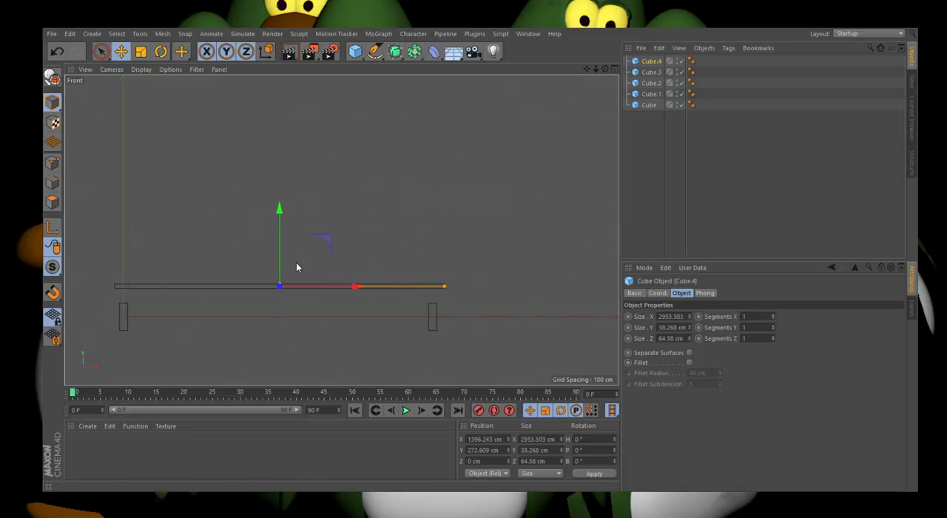
Step: Lower the bar onto the legs at about Y 141 cm and shorten it along X to about 2863 cm
left_click_drag(281, 264, 200, 288)
scroll(120, 306, "up", 2)
left_click_drag(578, 301, 572, 304)
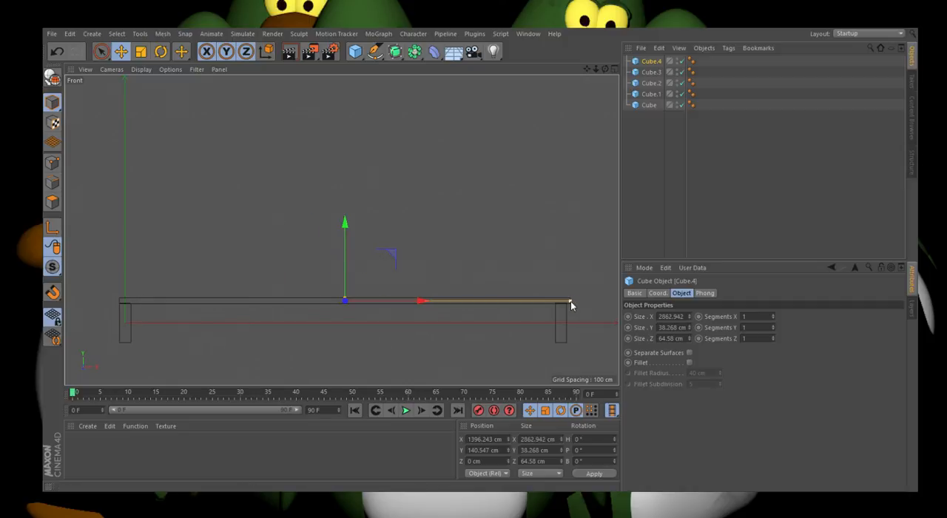
scroll(598, 312, "up", 5)
scroll(332, 288, "down", 4)
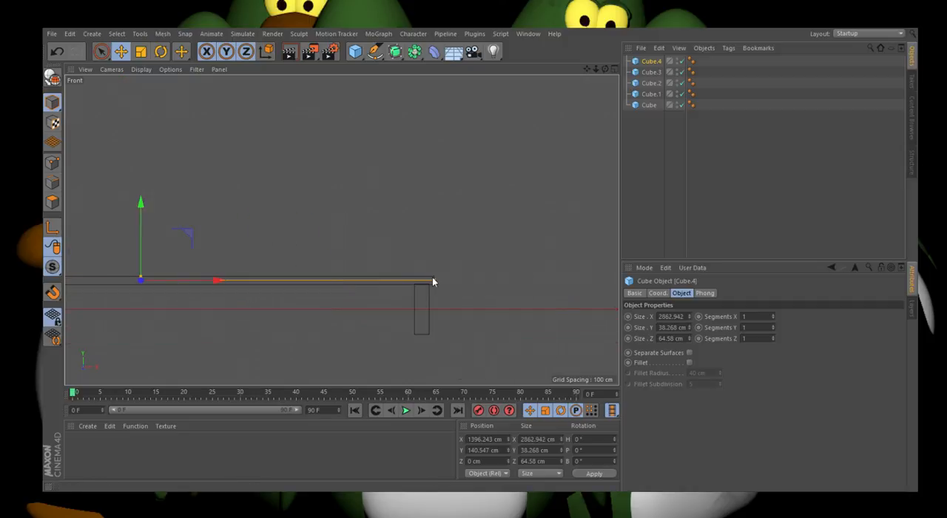
Step: In the perspective view, widen the bar along Z to about 2619 cm and move it to about Z 1246 cm as a tabletop
left_click(614, 69)
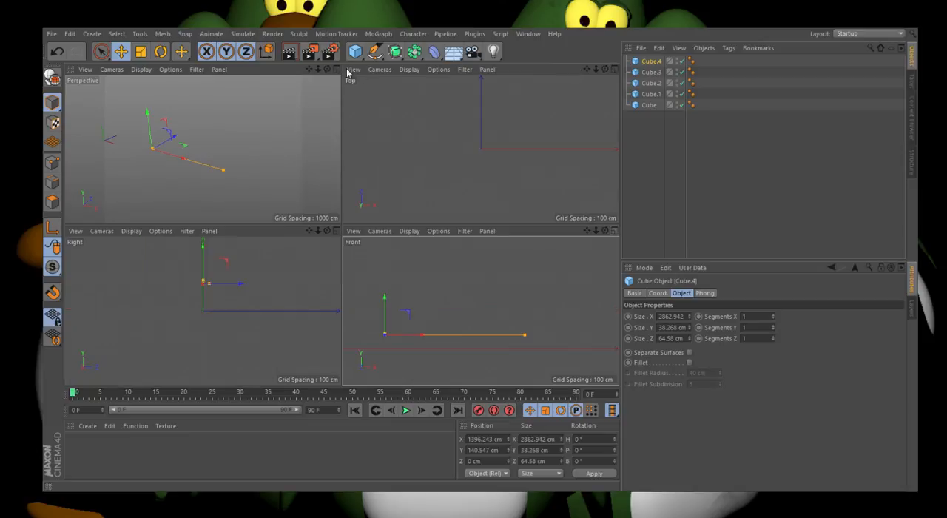
left_click(337, 70)
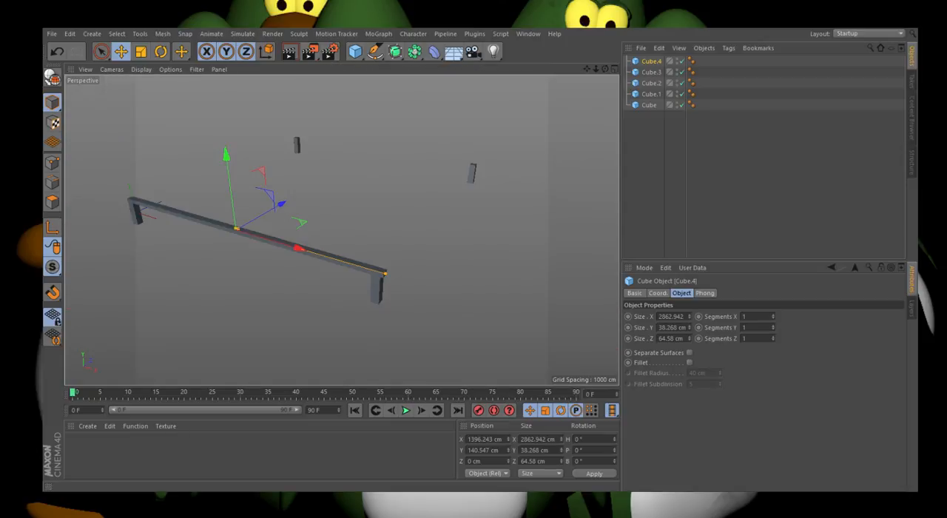
left_click_drag(244, 230, 318, 188)
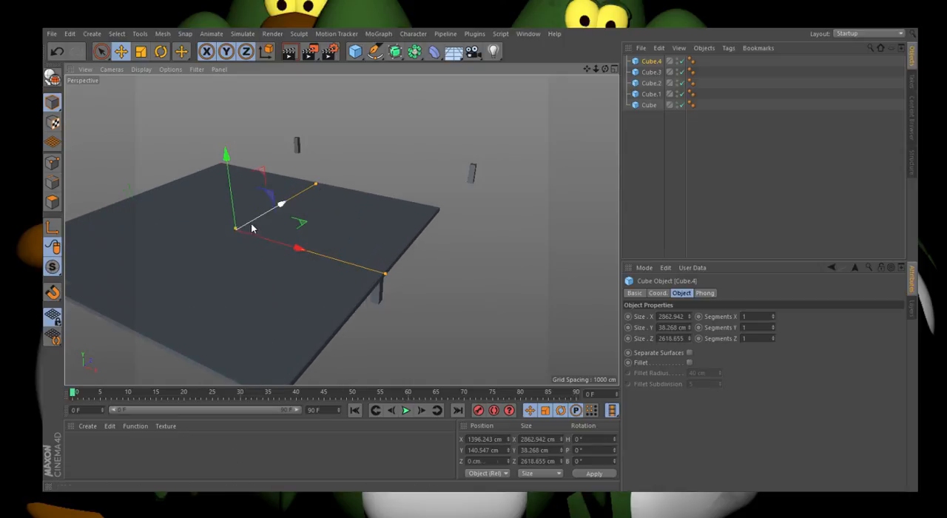
left_click_drag(252, 228, 330, 190)
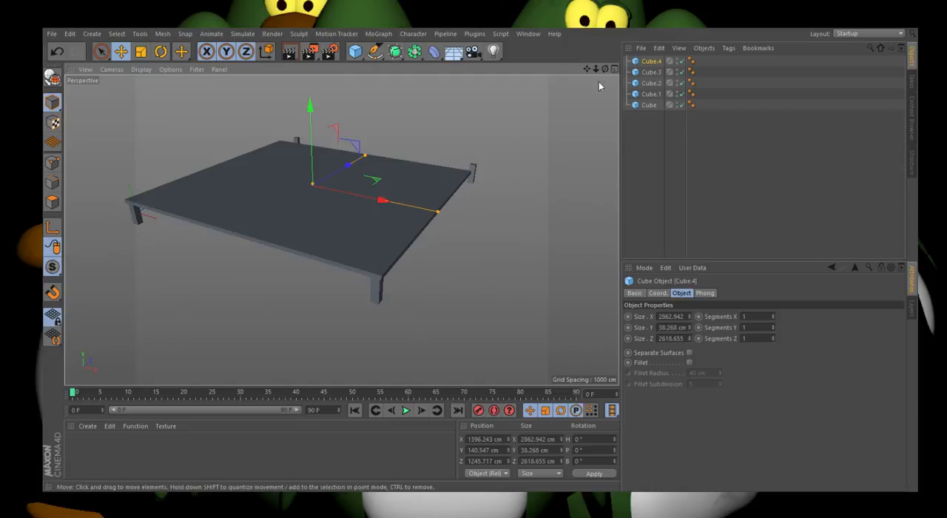
Step: Make the tabletop editable and move its rear side polygon along Z to about 1769 cm, over the back legs
left_click_drag(605, 69, 140, 234)
scroll(452, 250, "up", 8)
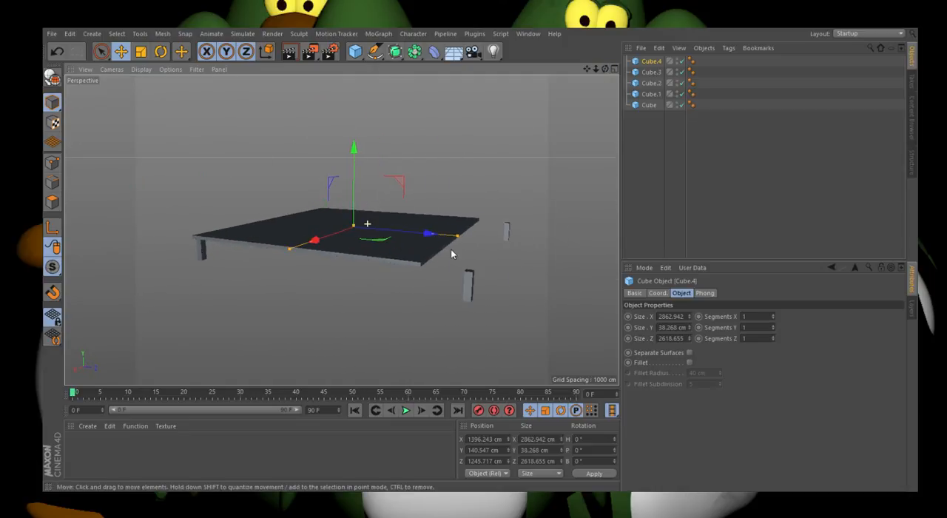
scroll(371, 264, "down", 2)
scroll(372, 266, "down", 1)
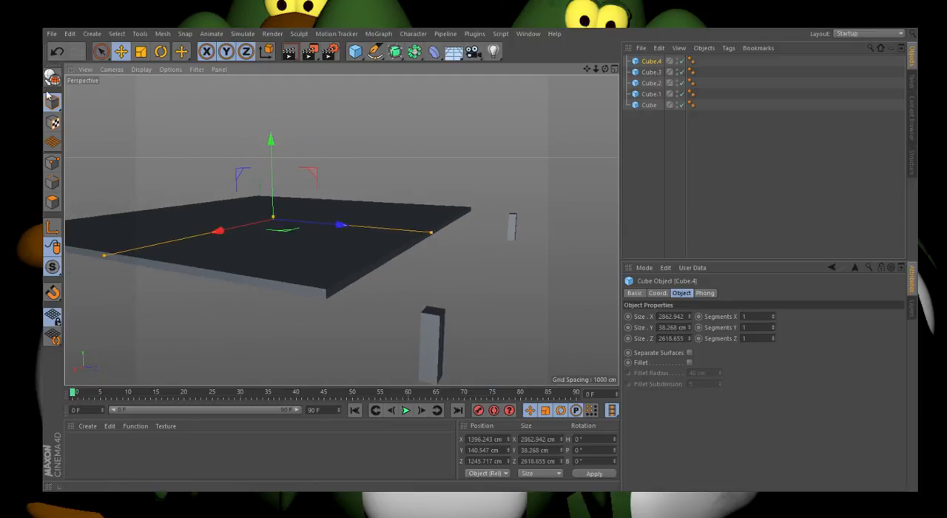
left_click(51, 83)
left_click(52, 201)
left_click(403, 252)
left_click_drag(473, 239, 552, 242)
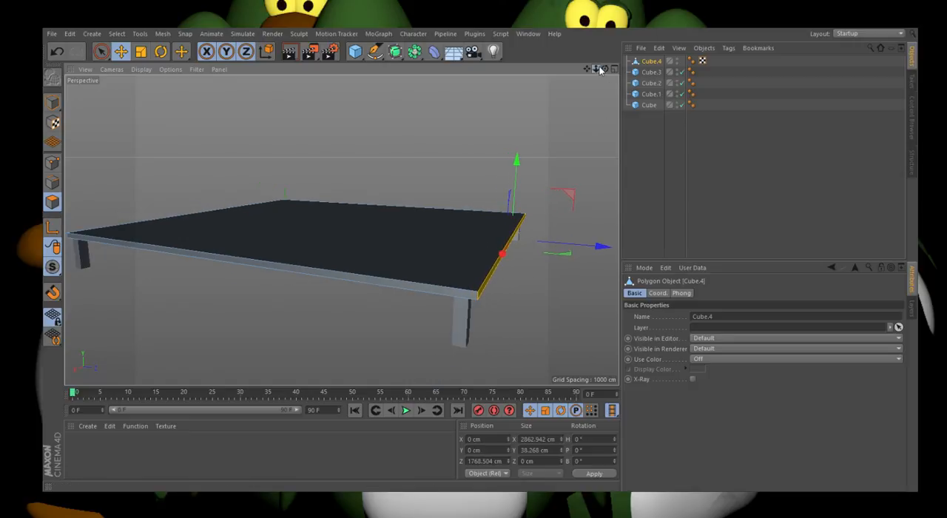
Step: Move the tabletop's side polygon at the positive X end inward to about X 1415 cm, in line with the legs
left_click_drag(596, 69, 645, 77)
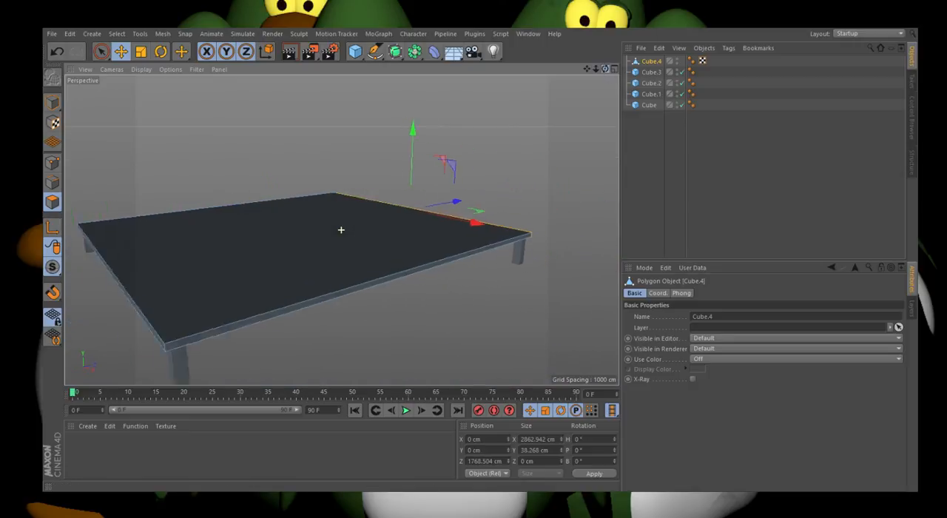
scroll(442, 205, "down", 4)
left_click(300, 265)
scroll(281, 265, "up", 4)
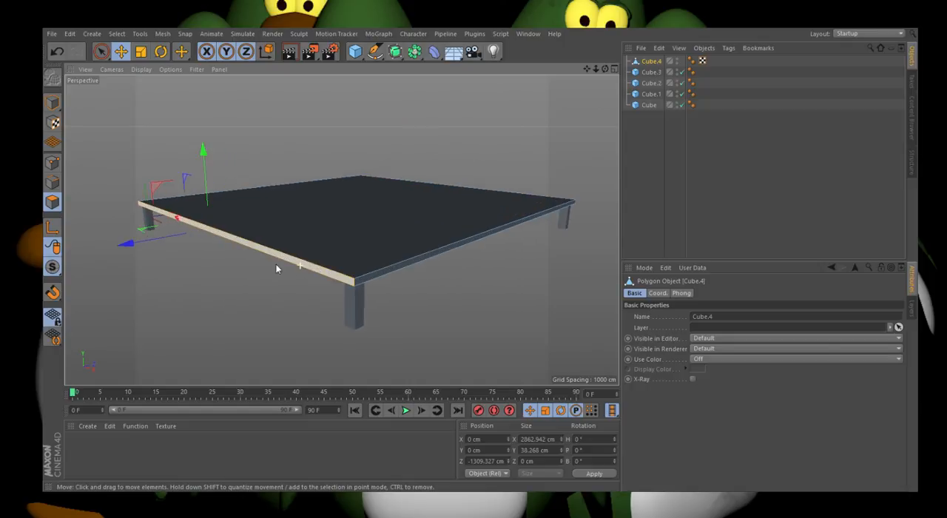
left_click_drag(605, 68, 626, 66)
scroll(557, 282, "down", 3)
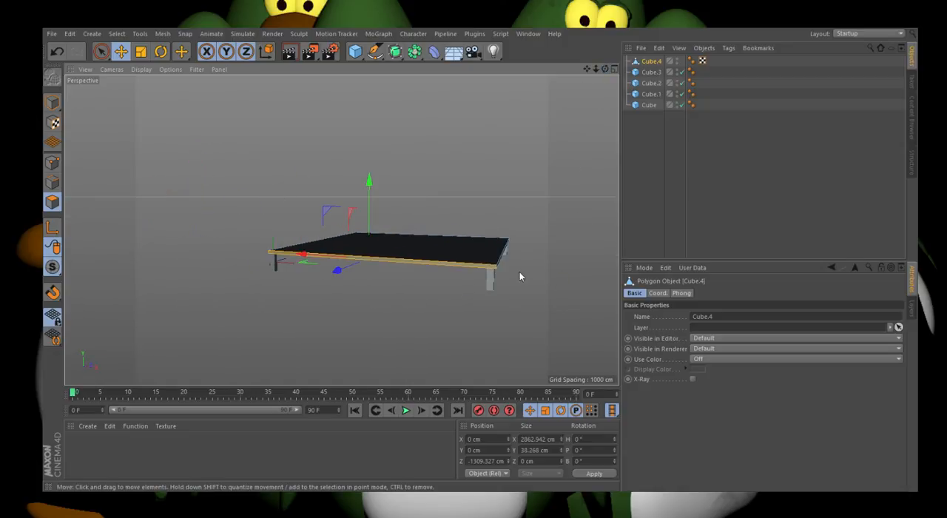
left_click(502, 262)
scroll(503, 263, "up", 5)
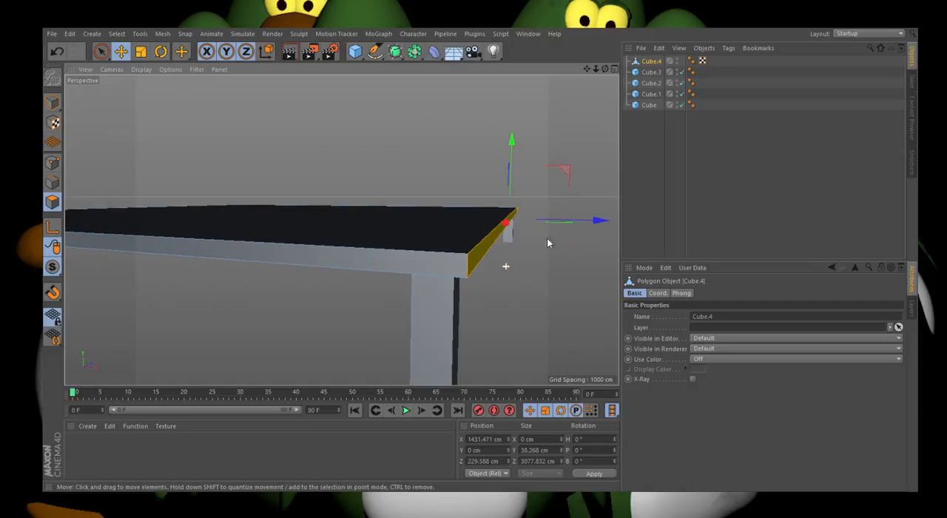
left_click_drag(560, 221, 559, 223)
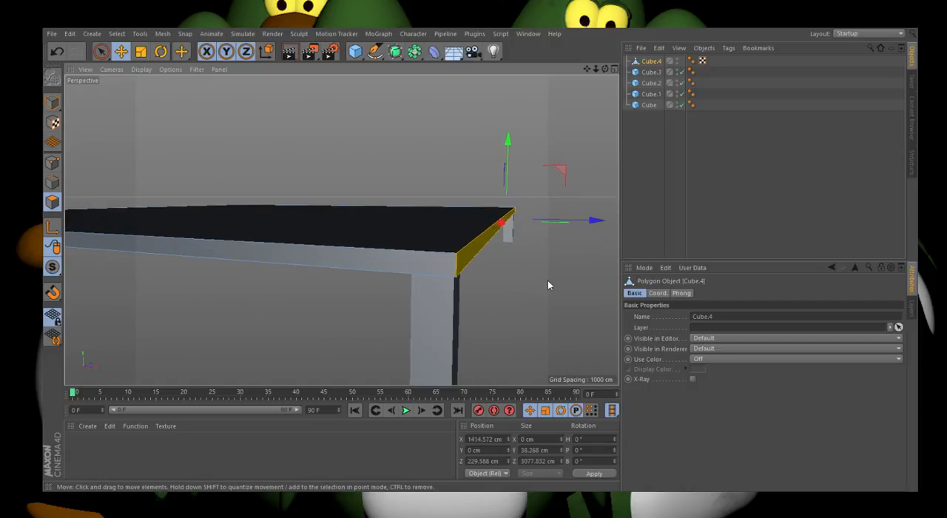
Step: Move the tabletop's opposite side polygon to about X -1434 cm, aligning it with the legs at that end
left_click(548, 281)
scroll(547, 293, "down", 2)
scroll(547, 288, "down", 5)
left_click_drag(604, 68, 638, 56)
left_click(400, 242)
scroll(458, 235, "up", 5)
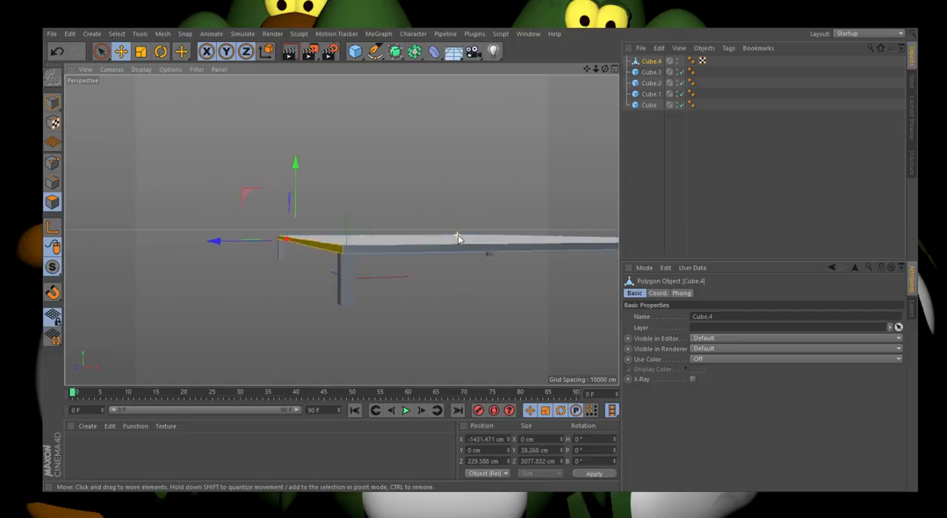
scroll(384, 213, "down", 3)
scroll(288, 229, "up", 6)
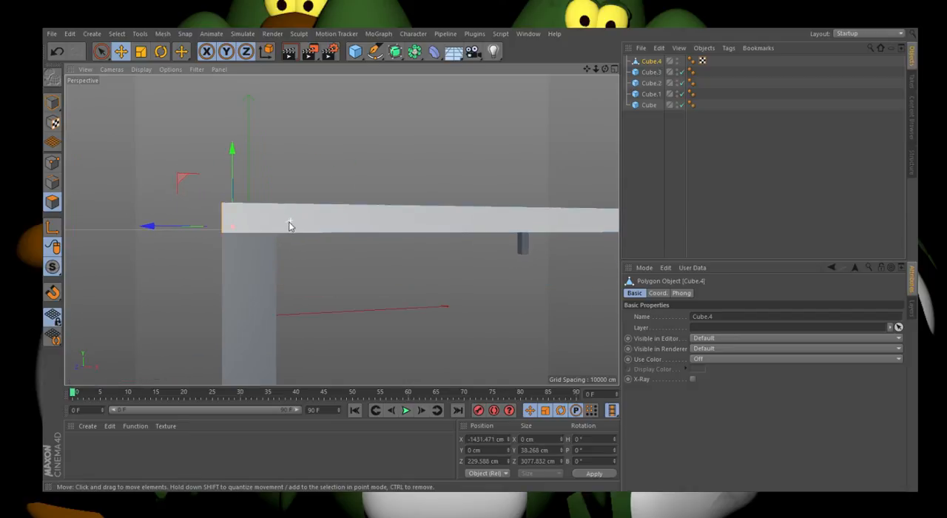
left_click_drag(185, 233, 185, 234)
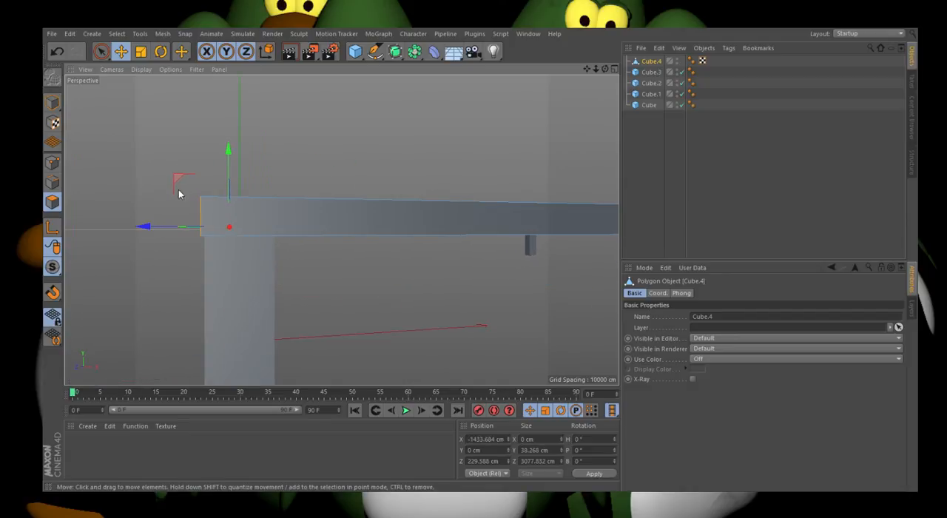
Step: Fine-adjust the tabletop's side polygon at the positive X end to about X 1414 cm, and return to whole-object editing
left_click(156, 194)
scroll(156, 194, "down", 3)
scroll(152, 264, "down", 6)
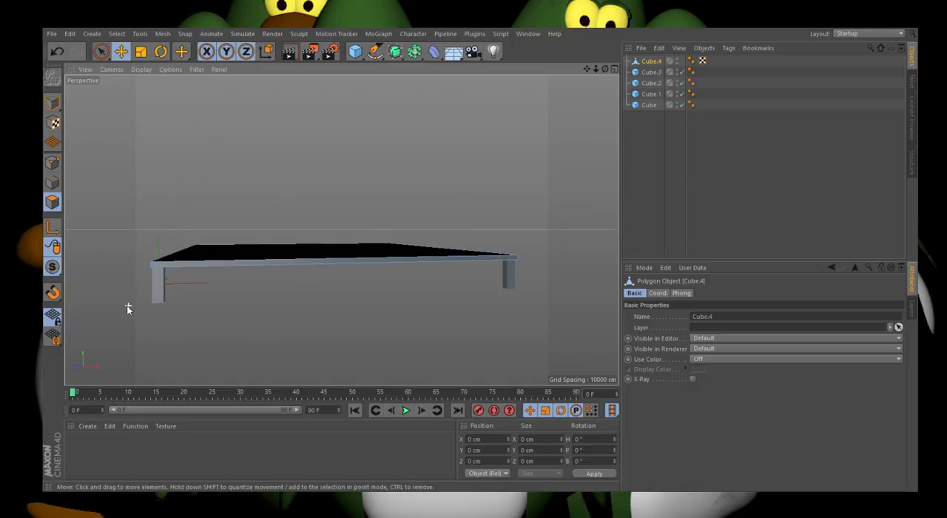
left_click_drag(605, 69, 341, 230)
scroll(486, 248, "up", 8)
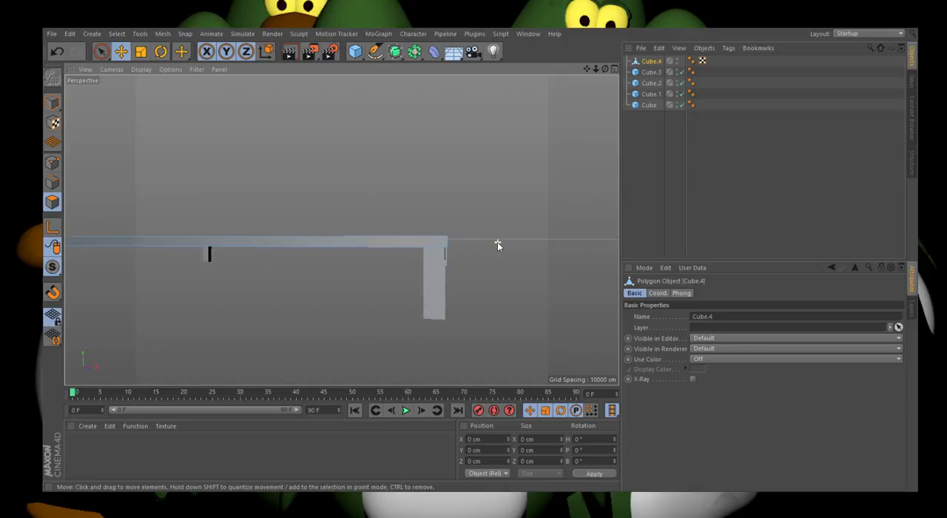
left_click(438, 242)
scroll(439, 242, "up", 5)
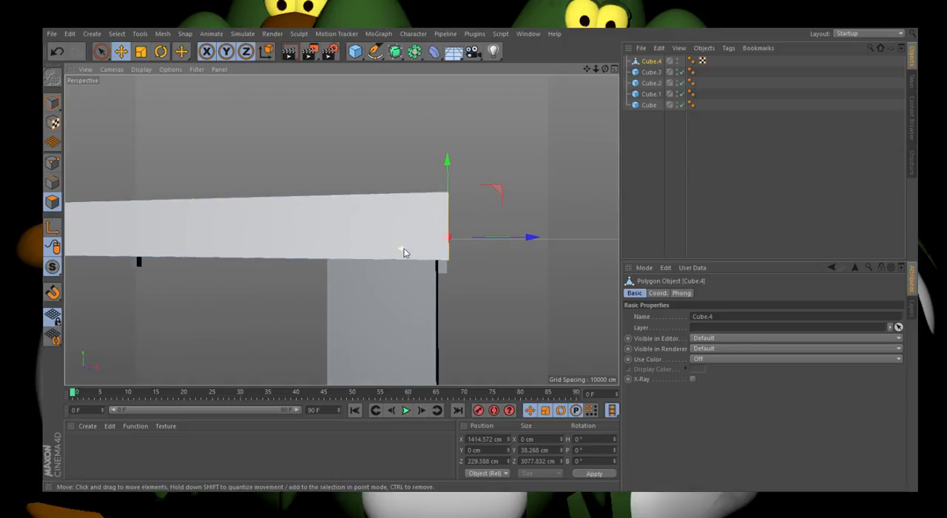
left_click_drag(494, 242, 495, 241)
left_click(52, 103)
Step: Examine the table from several angles, checking how the tabletop lines up with the front leg at the origin and the other legs
scroll(489, 316, "down", 8)
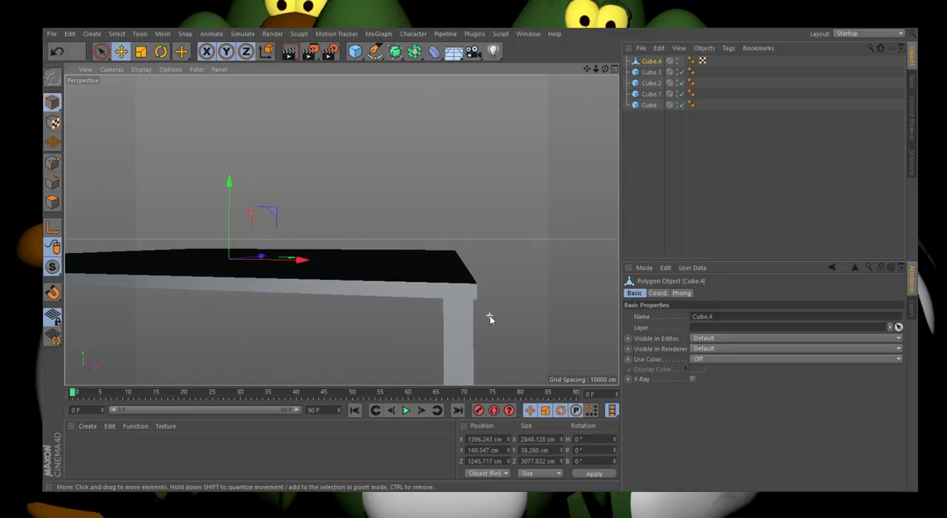
scroll(489, 316, "down", 5)
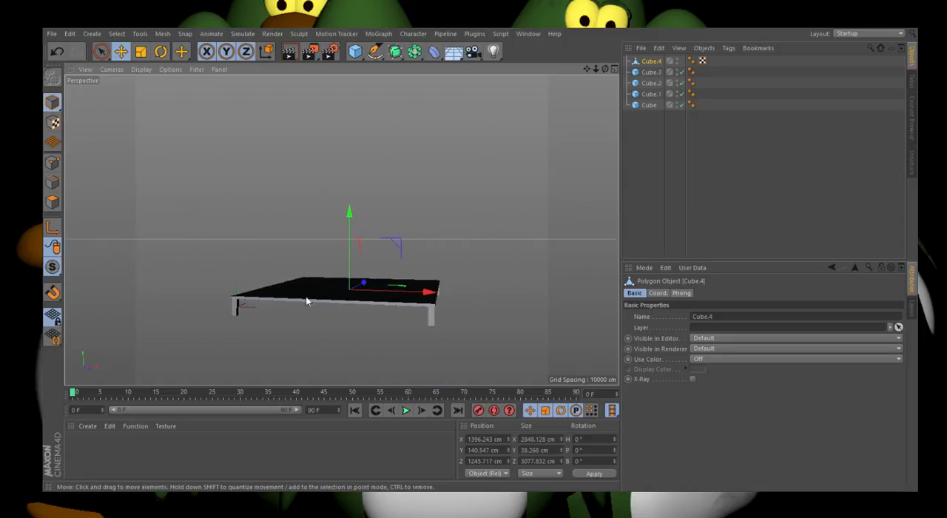
scroll(303, 284, "up", 3)
scroll(300, 287, "down", 3)
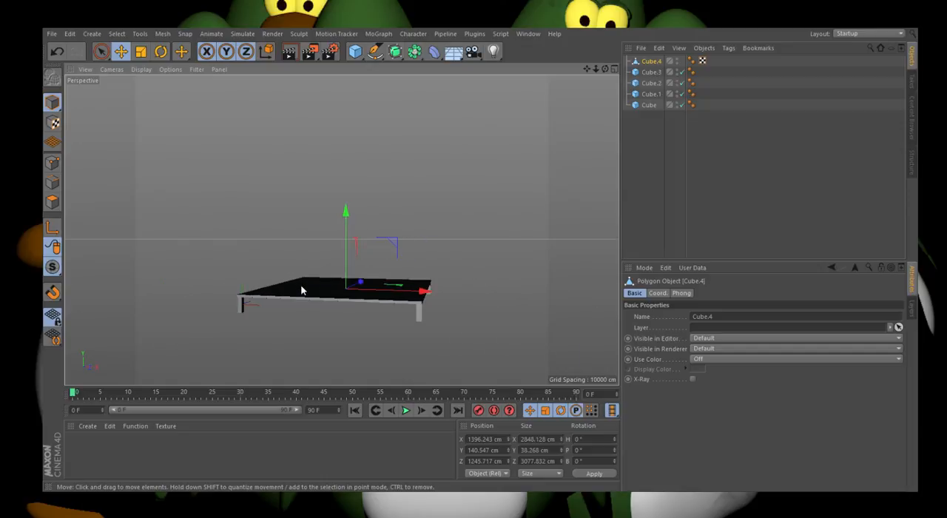
mouse_move(606, 69)
left_mouse_down()
mouse_move(477, 62)
mouse_move(606, 70)
left_mouse_up()
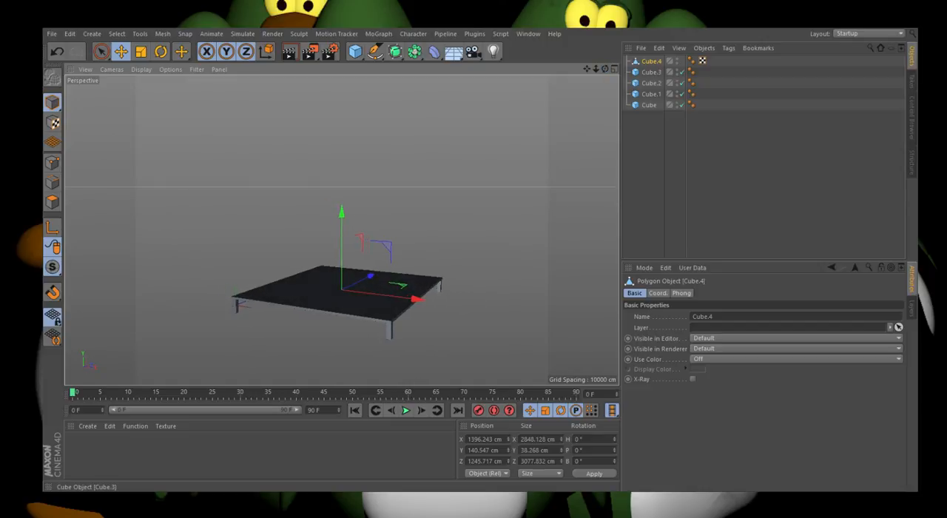
scroll(336, 321, "up", 6)
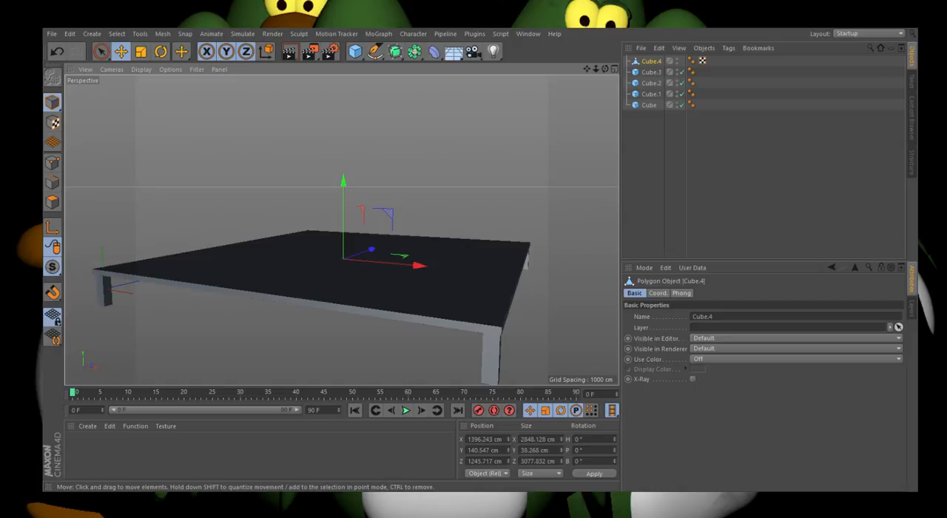
scroll(395, 276, "down", 3)
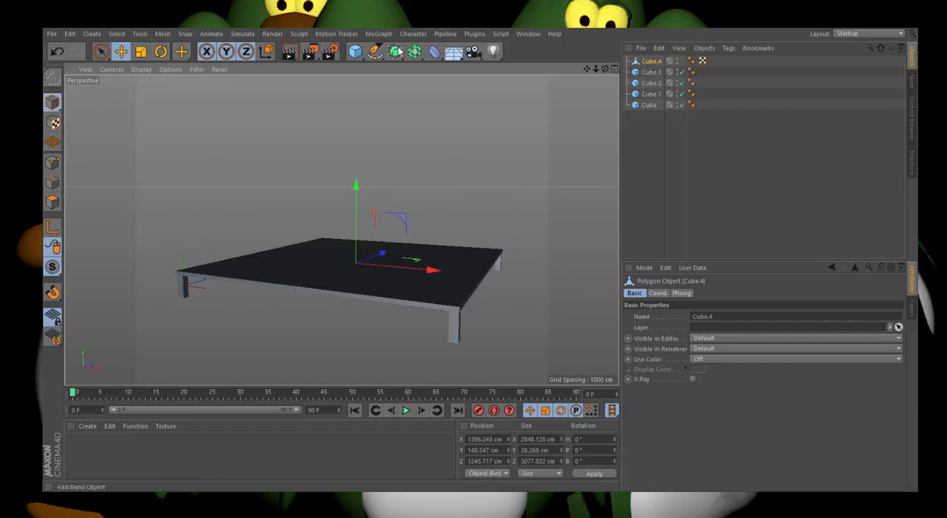
scroll(181, 299, "up", 4)
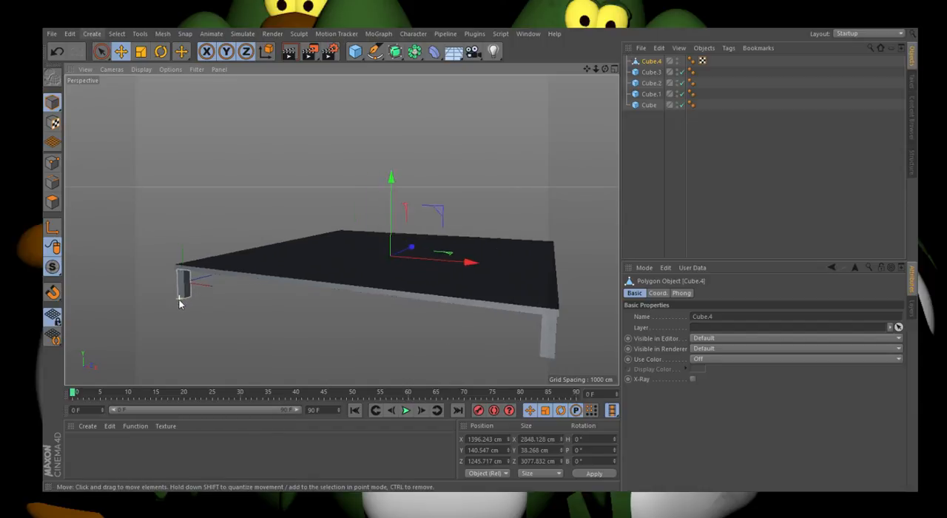
left_click(188, 287)
left_click(211, 257)
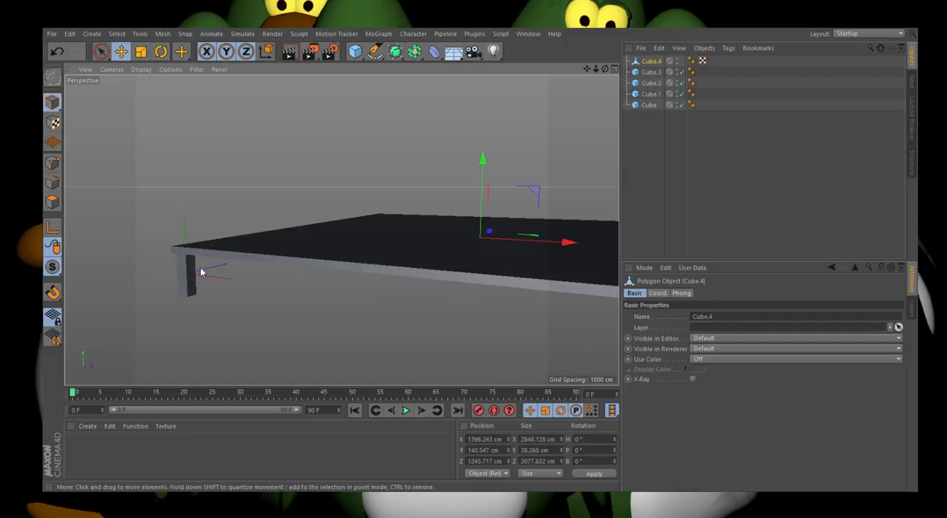
left_click(192, 278)
scroll(147, 257, "down", 5)
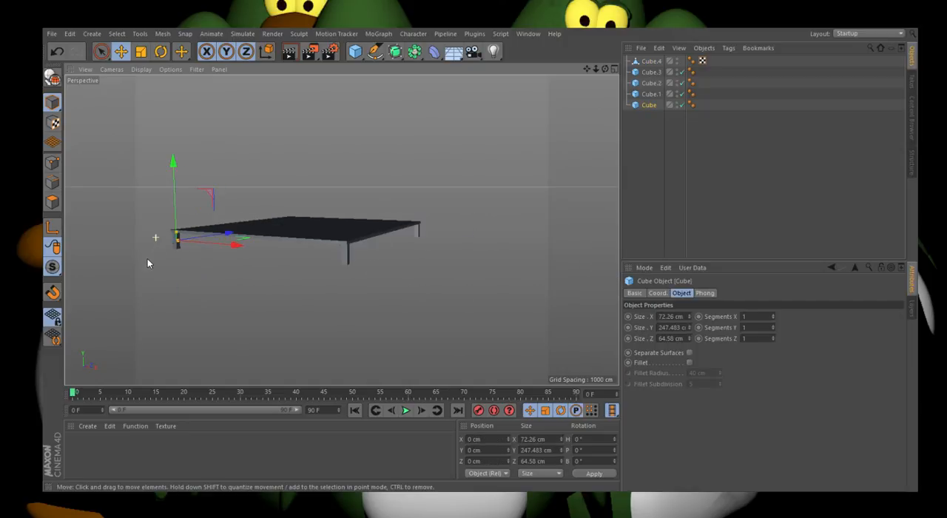
scroll(311, 220, "up", 2)
left_click_drag(606, 68, 194, 197)
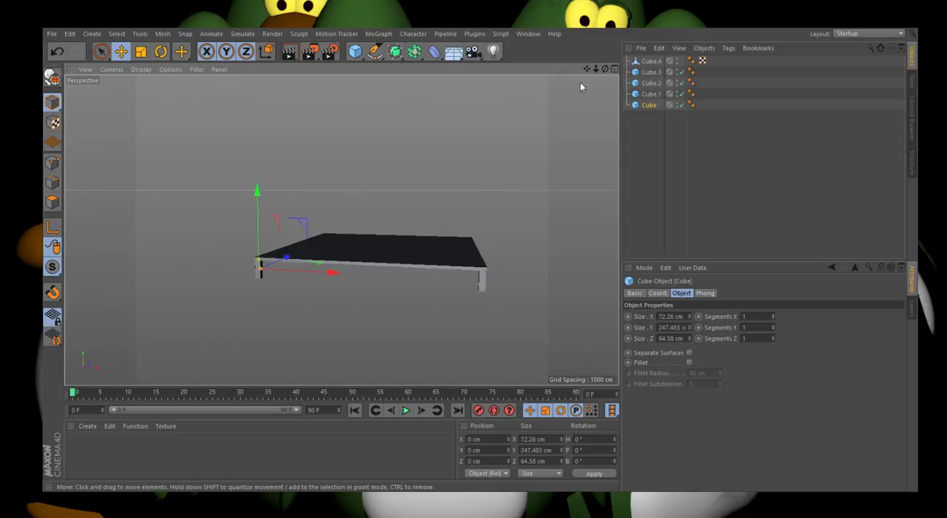
Step: Move the tabletop's rear side polygon inward along Z, shortening the tabletop to about 2229 cm in that direction
mouse_move(605, 69)
left_mouse_down()
mouse_move(732, 107)
mouse_move(680, 115)
mouse_move(589, 78)
mouse_move(609, 74)
mouse_move(702, 107)
left_mouse_up()
left_click(431, 260)
left_click(52, 202)
left_click(312, 223)
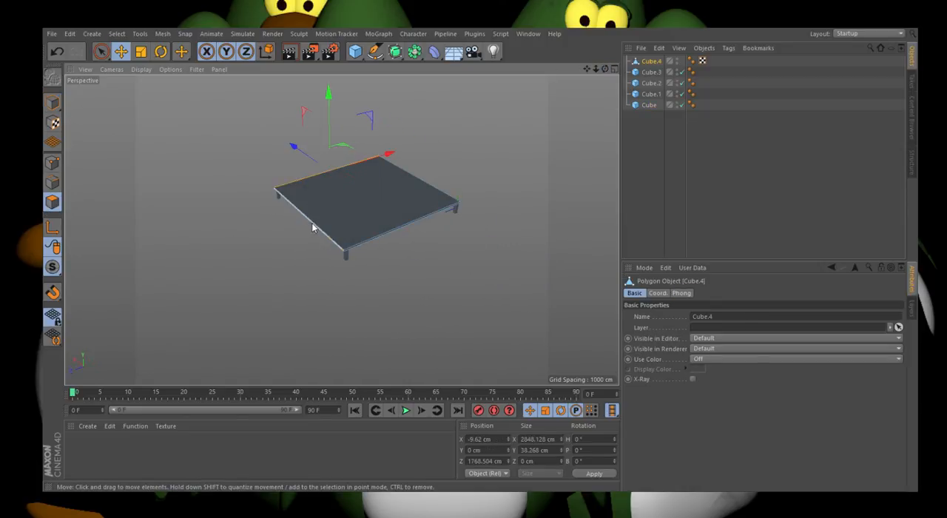
left_click_drag(265, 224, 294, 216)
left_click(57, 51)
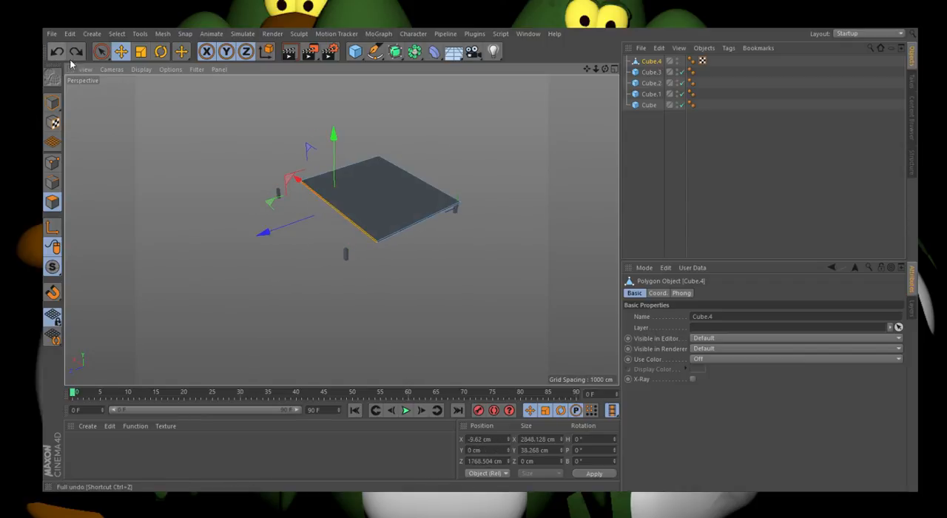
left_click_drag(248, 235, 285, 229)
Step: Move the two detached rear legs together along Z to about 2119 cm, under the rear edge of the shortened tabletop
left_click(52, 103)
left_click(278, 199)
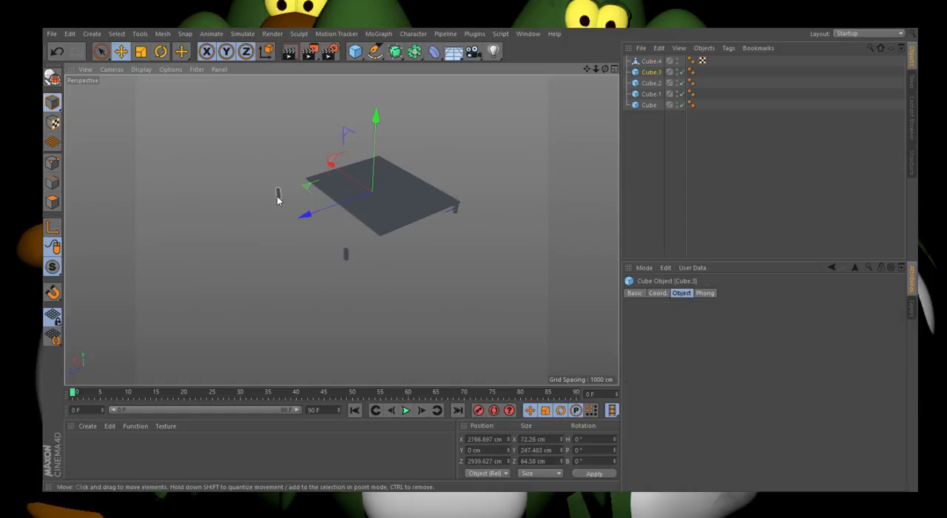
left_click(347, 258, "shift")
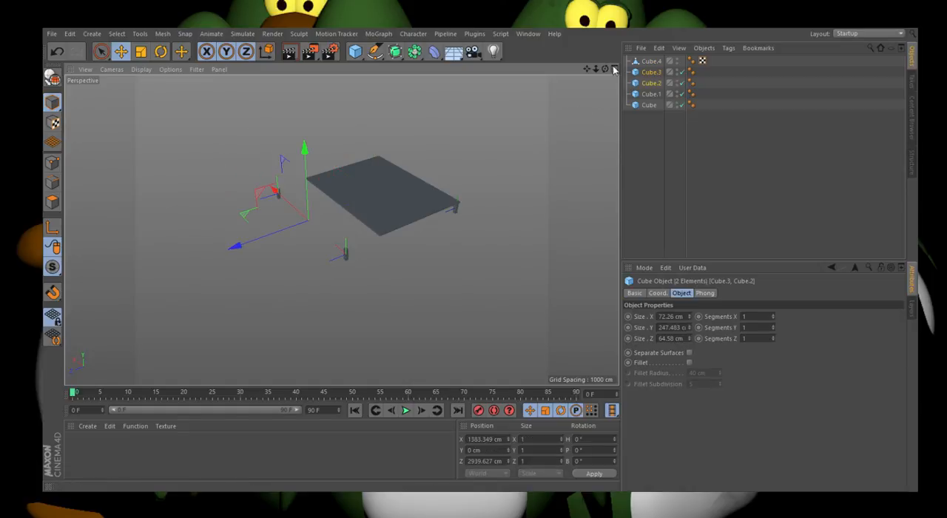
left_click_drag(605, 69, 570, 31)
scroll(433, 220, "up", 3)
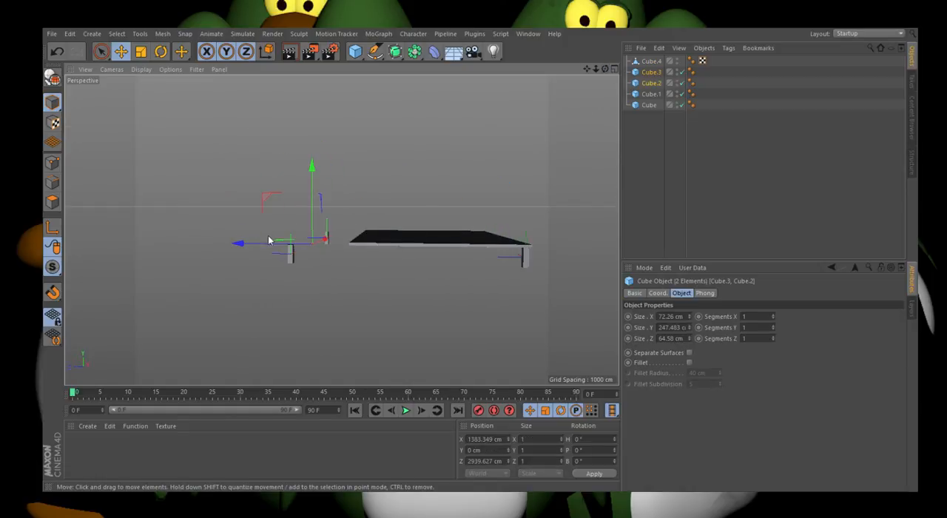
left_click_drag(274, 243, 360, 247)
scroll(372, 248, "up", 5)
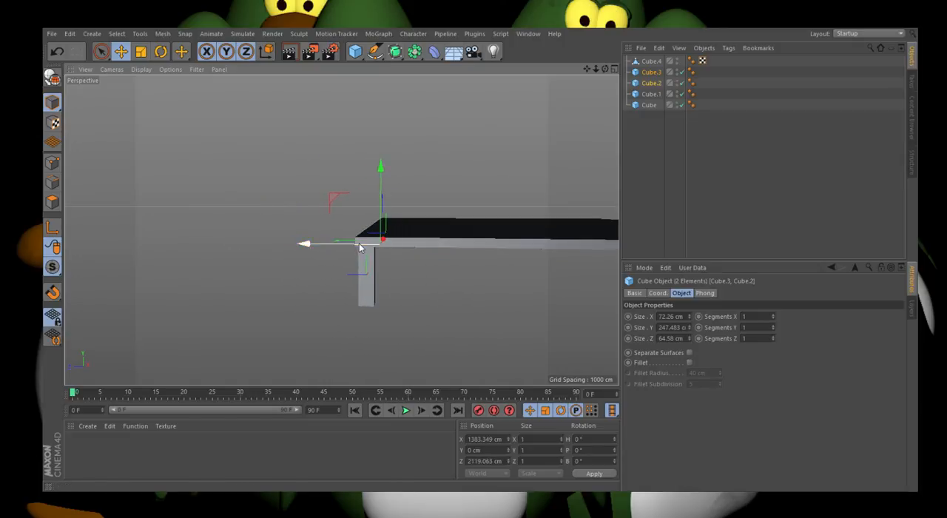
scroll(120, 197, "down", 5)
scroll(409, 227, "up", 3)
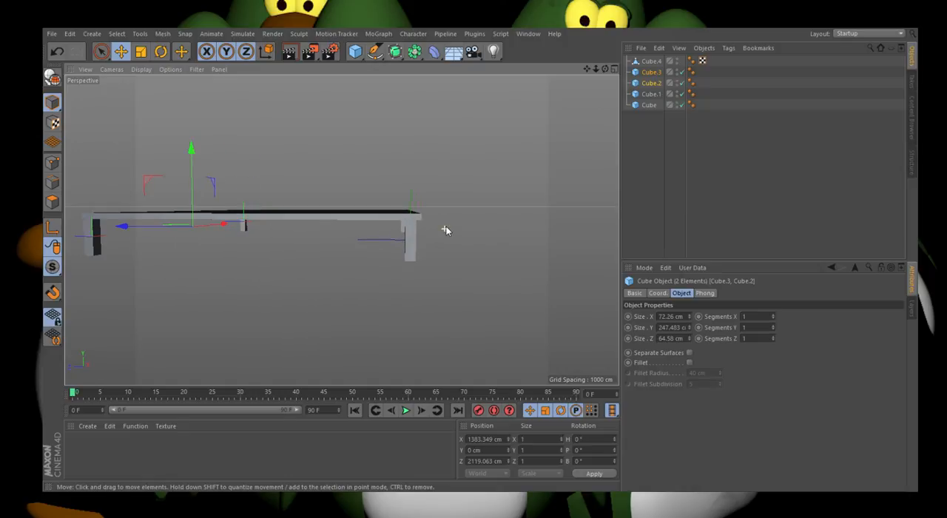
left_click(341, 230)
Step: Convert all four table legs from parametric cubes into editable polygon objects
scroll(341, 230, "up", 3)
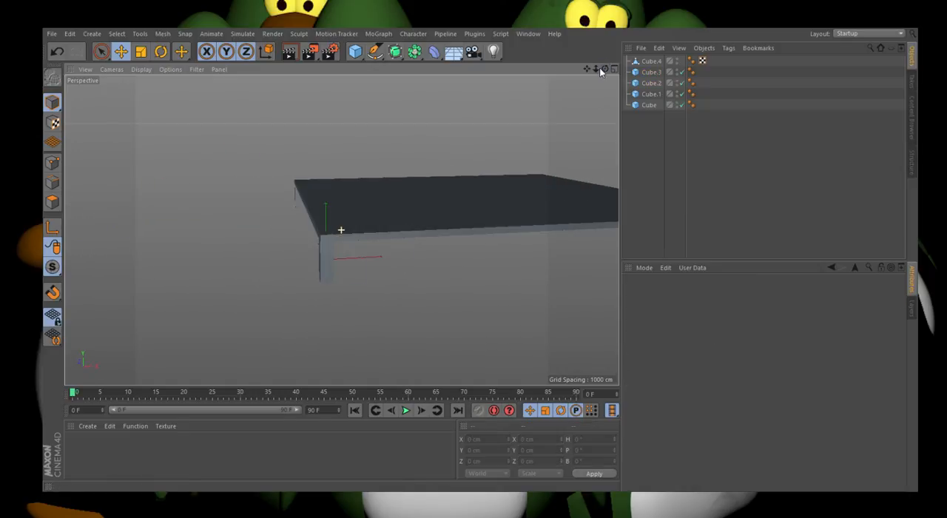
left_click(327, 269)
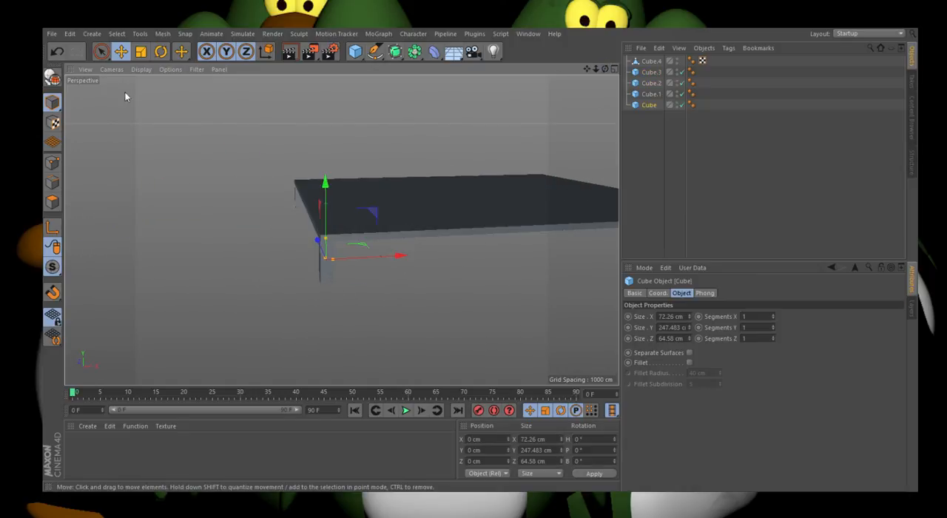
left_click(53, 80)
left_click(298, 200)
left_click(53, 77)
scroll(125, 173, "down", 4)
left_click(489, 211)
left_click(53, 77)
left_click(651, 73)
left_click(52, 78)
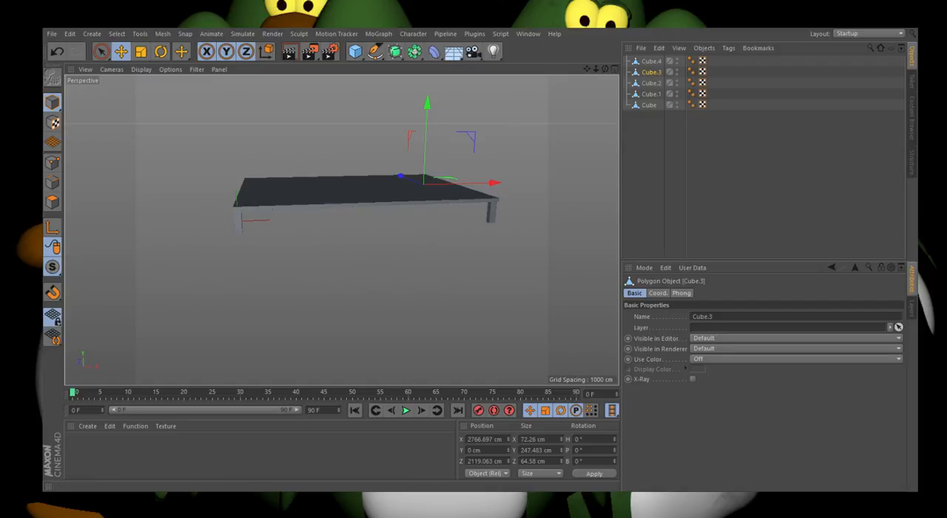
left_click(466, 119)
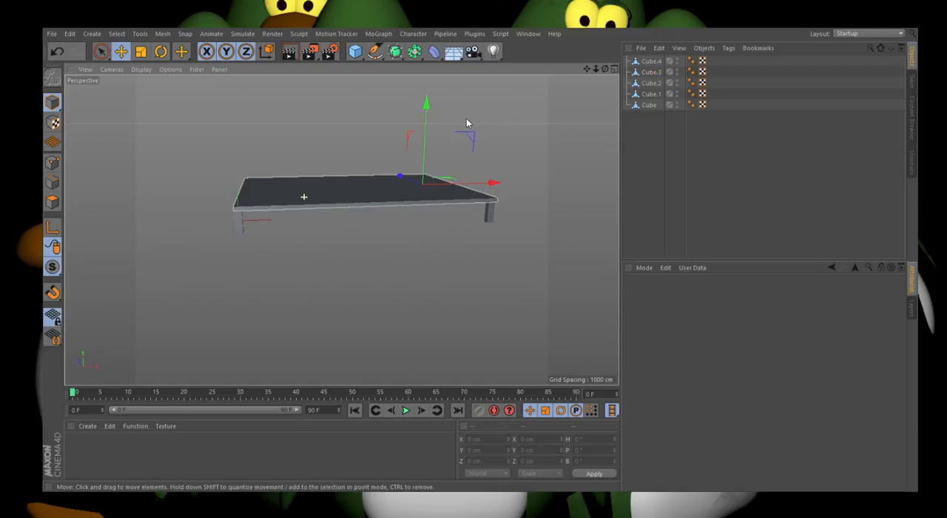
Step: Add a cube, place it on the tabletop at about X 1505, Y 250, Z 833 cm, and lengthen it along X to about 1739 cm
left_click_drag(605, 69, 580, 79)
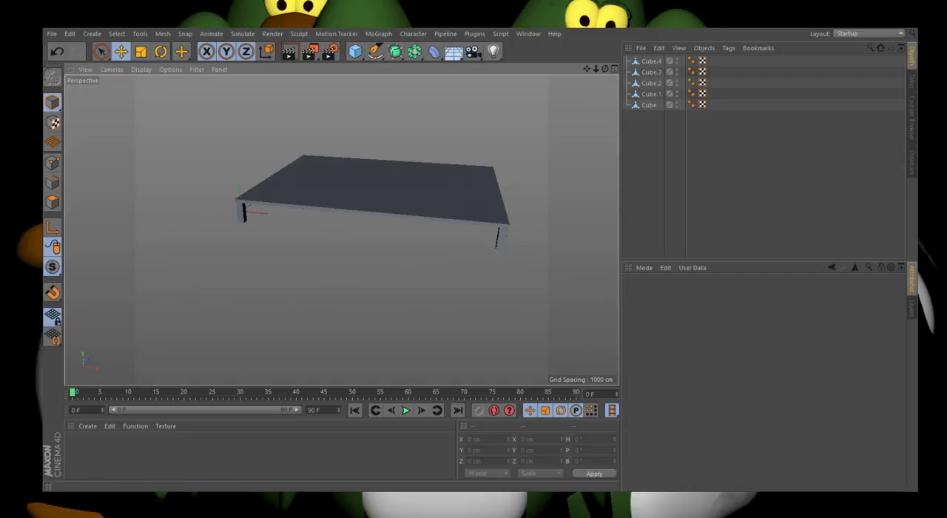
left_click(404, 177)
scroll(448, 169, "up", 3)
scroll(355, 221, "down", 3)
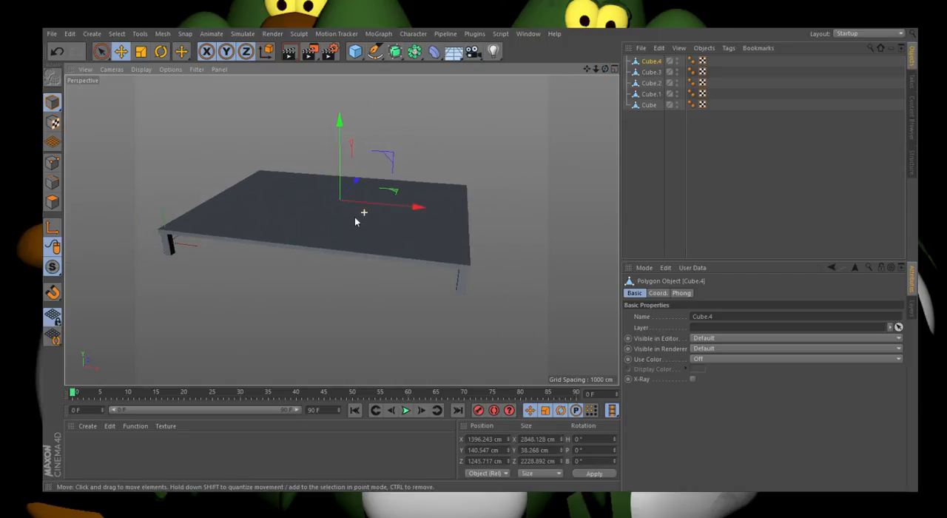
scroll(245, 190, "up", 3)
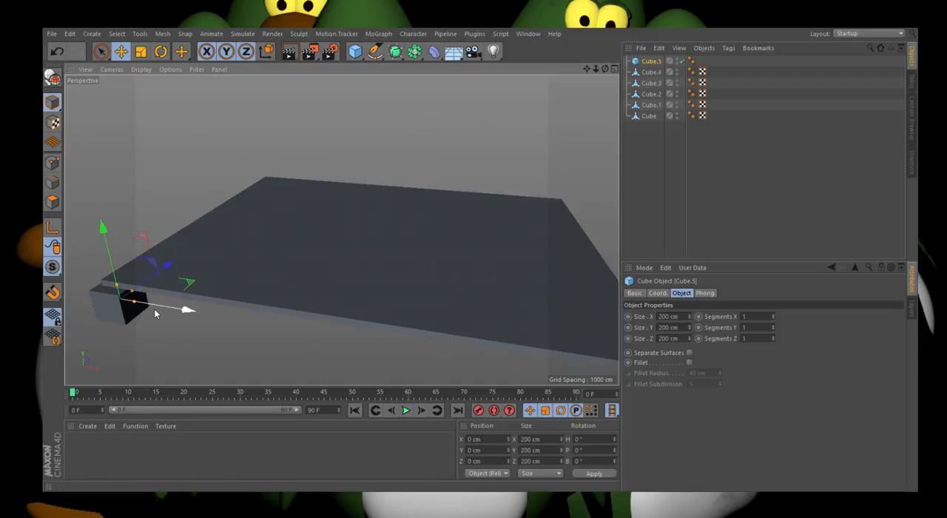
left_click_drag(170, 309, 424, 322)
left_click_drag(371, 284, 537, 251)
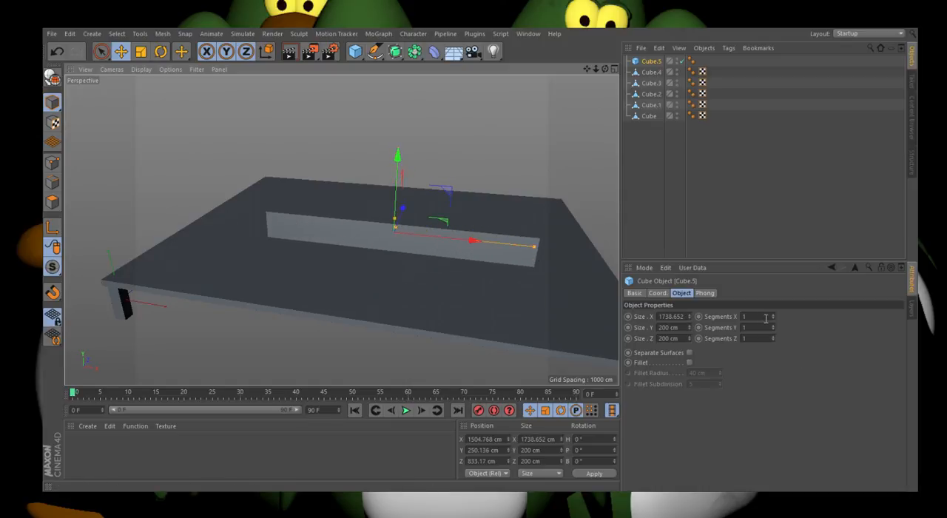
Step: Give the new block 6 segments on each axis, widen it along Z to about 1630 cm and place it at about Z 1157 cm
left_click(767, 319)
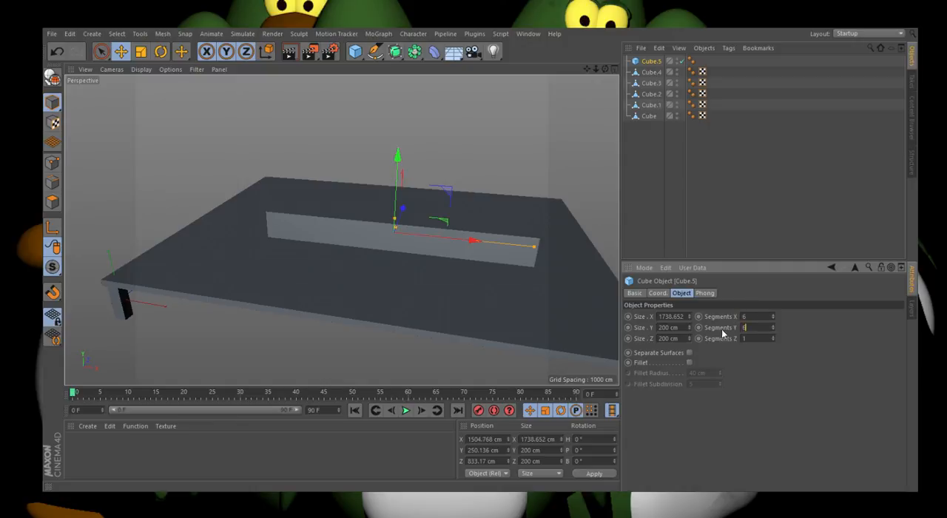
left_click_drag(605, 69, 478, 127)
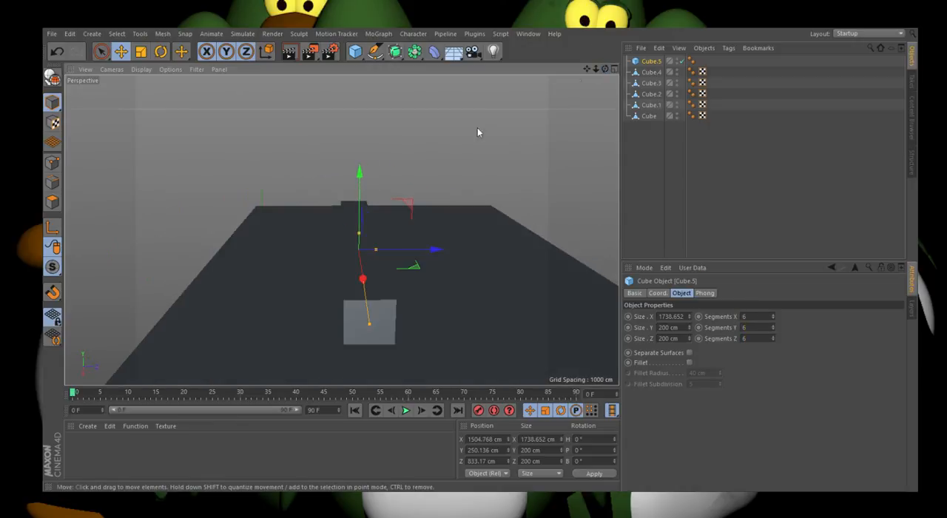
scroll(328, 241, "down", 4)
left_click_drag(384, 248, 446, 251)
left_click_drag(605, 69, 713, 55)
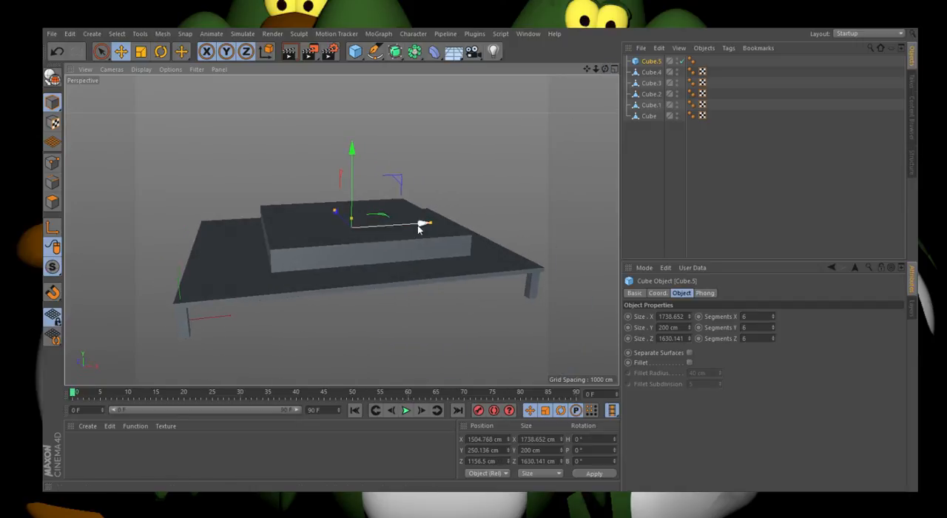
Step: Lengthen the block along X to about 2350 cm and position it over the tabletop at about X 1365 cm, refining it in the front view
left_click_drag(437, 222, 456, 222)
left_click_drag(406, 225, 396, 229)
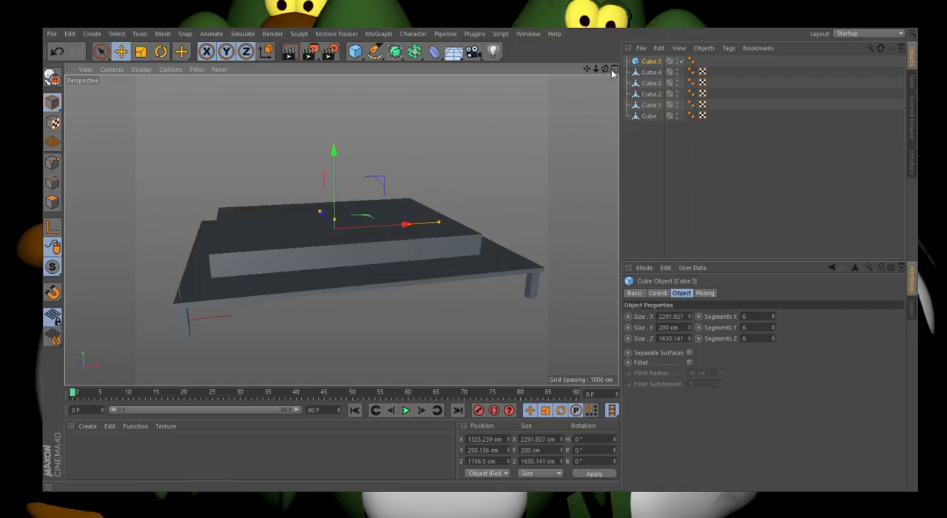
left_click(613, 70)
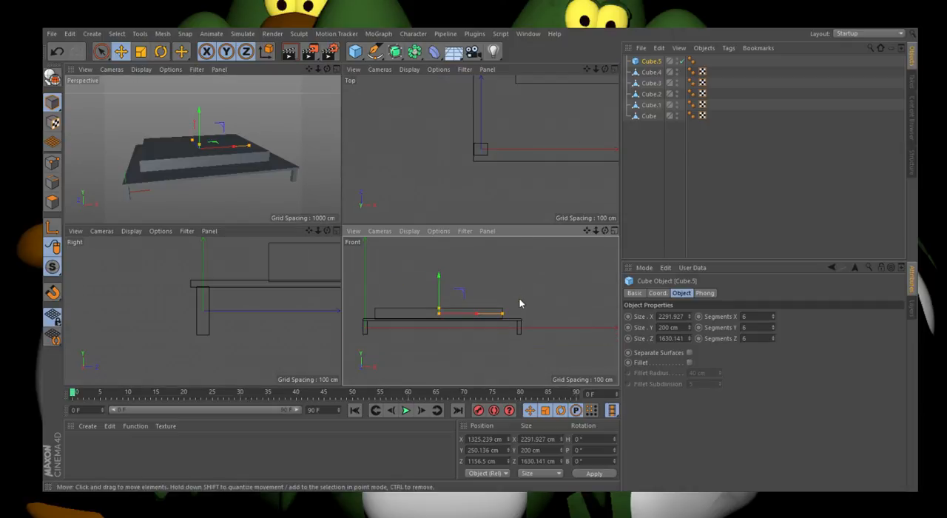
left_click(614, 231)
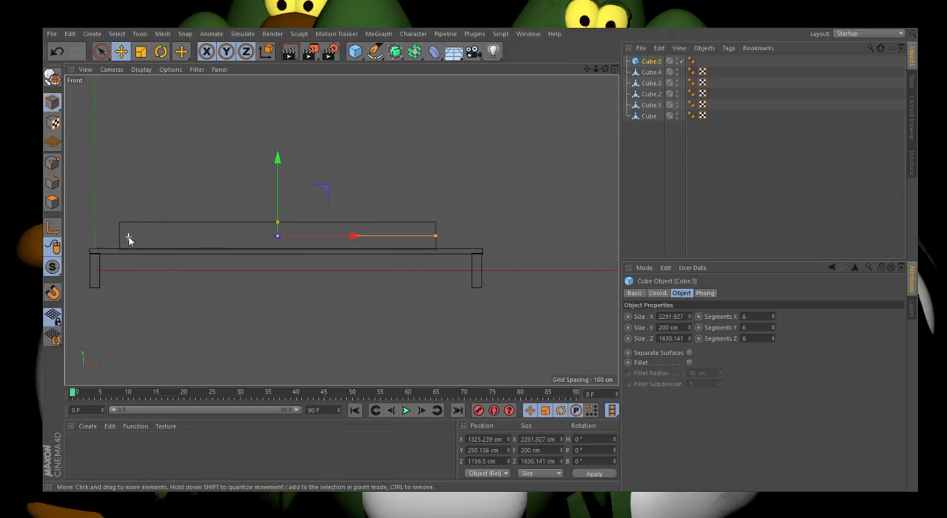
left_click_drag(436, 236, 440, 236)
left_click_drag(340, 236, 346, 238)
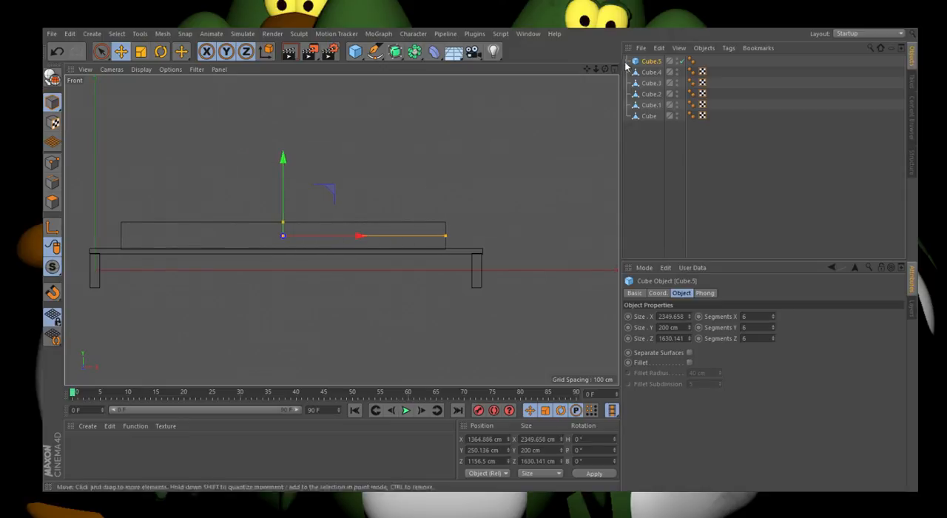
Step: Increase the block's height to about 607 cm and lift it onto the tabletop at about Y 453 cm
left_click(614, 69)
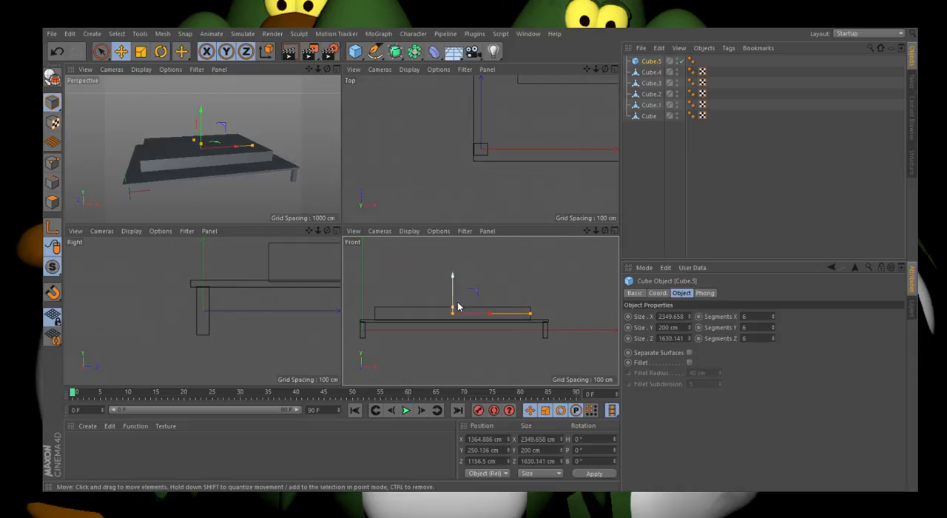
left_click_drag(453, 308, 454, 297)
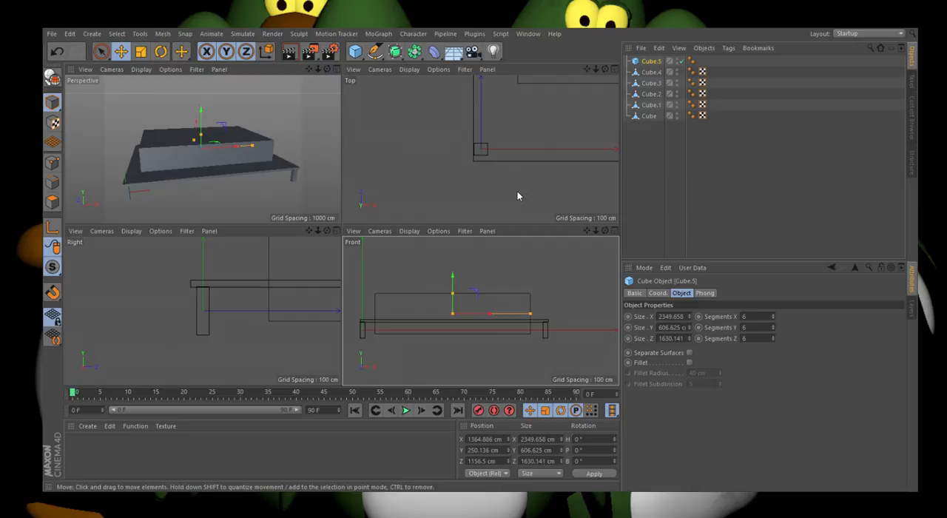
scroll(436, 300, "up", 1)
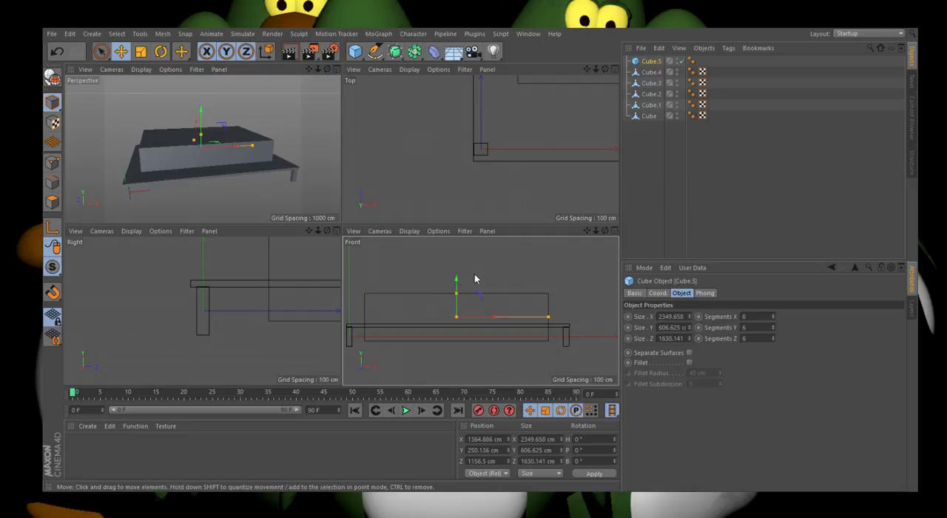
left_click_drag(456, 281, 465, 267)
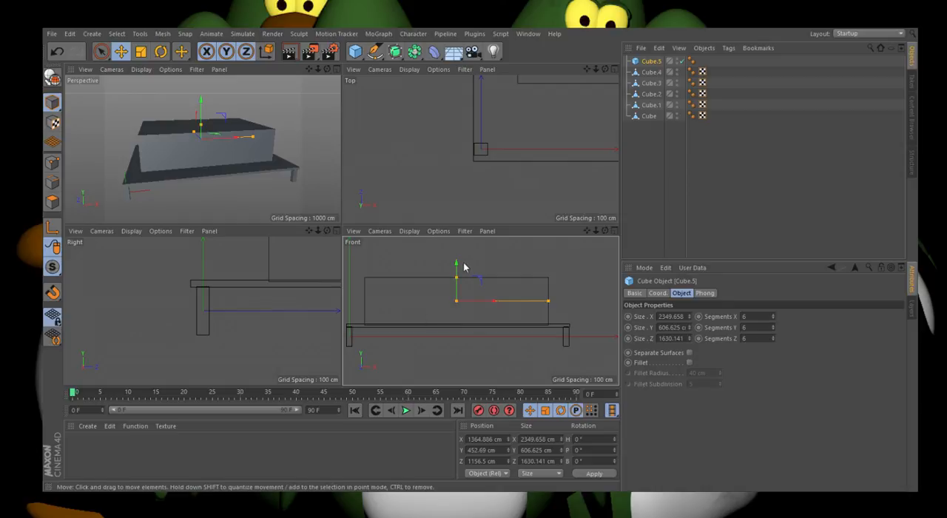
scroll(448, 284, "up", 1)
left_click(337, 69)
scroll(460, 296, "down", 3)
scroll(408, 228, "up", 2)
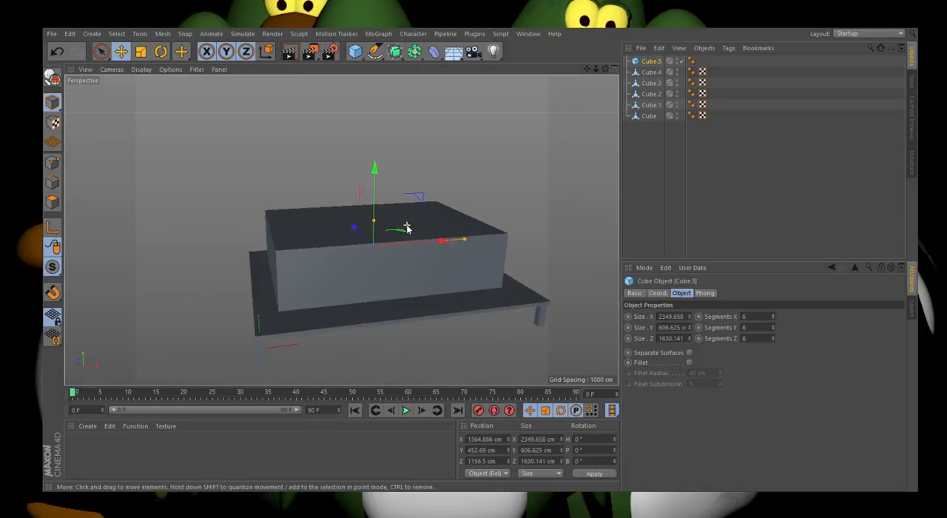
Step: Extend the block upward to about 693 cm high, keeping its base on the tabletop, and convert it to an editable polygon object
scroll(407, 228, "up", 1)
left_click_drag(605, 69, 625, 84)
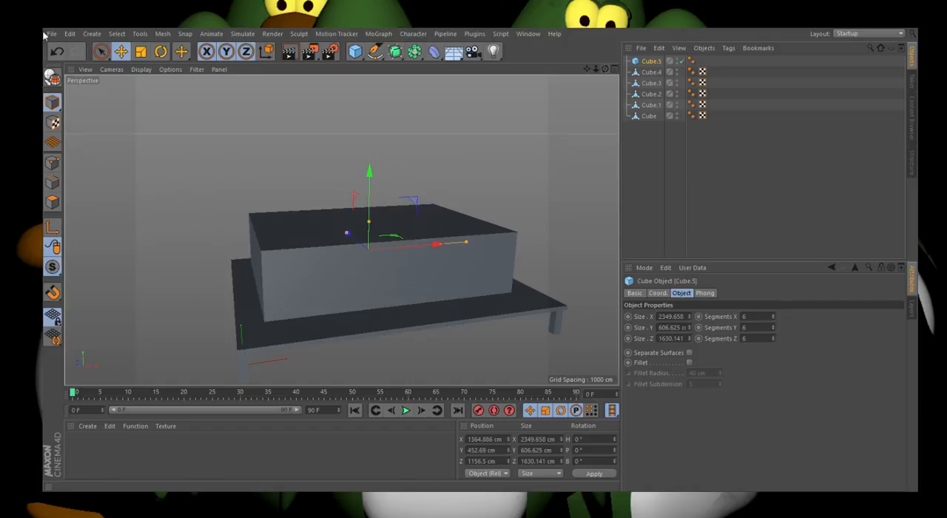
left_click_drag(370, 224, 387, 207)
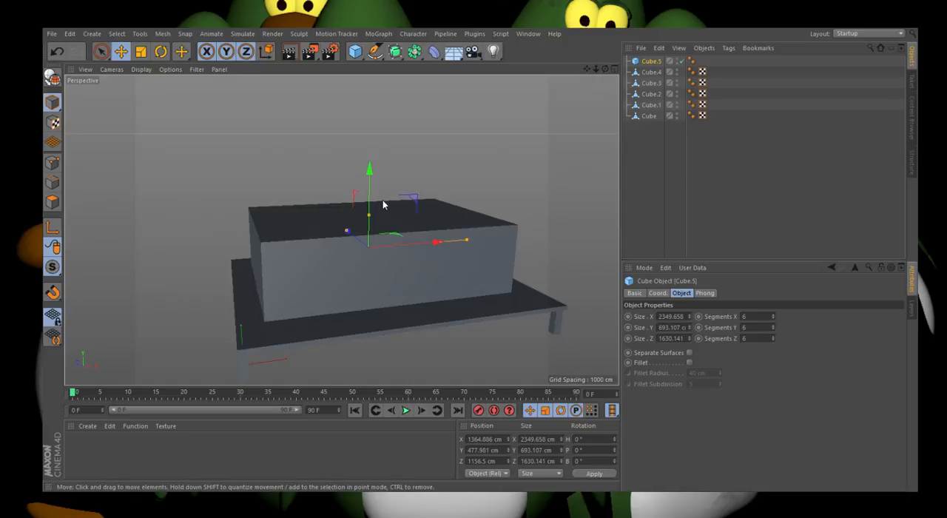
left_click(52, 77)
Step: Select the polygons in the two middle columns and four lowest rows of the block's front face
left_click(101, 52)
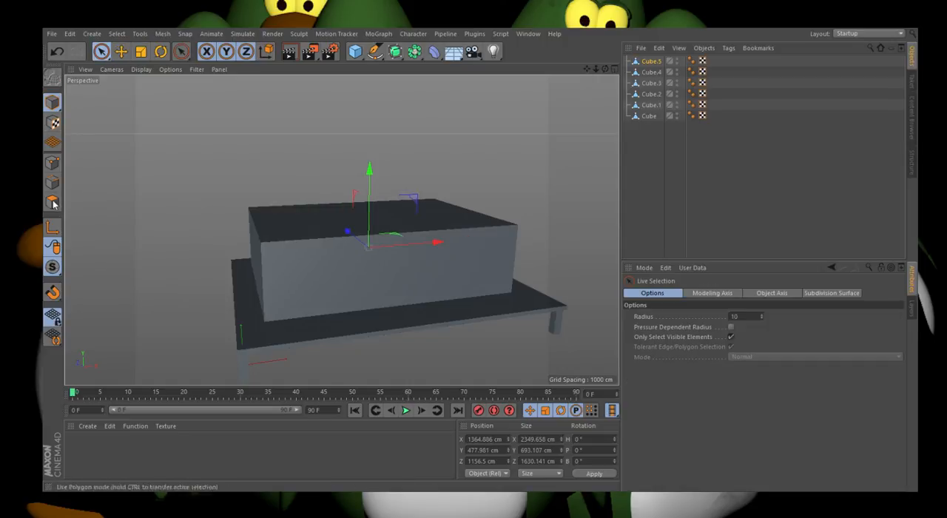
left_click(52, 201)
left_click(452, 296)
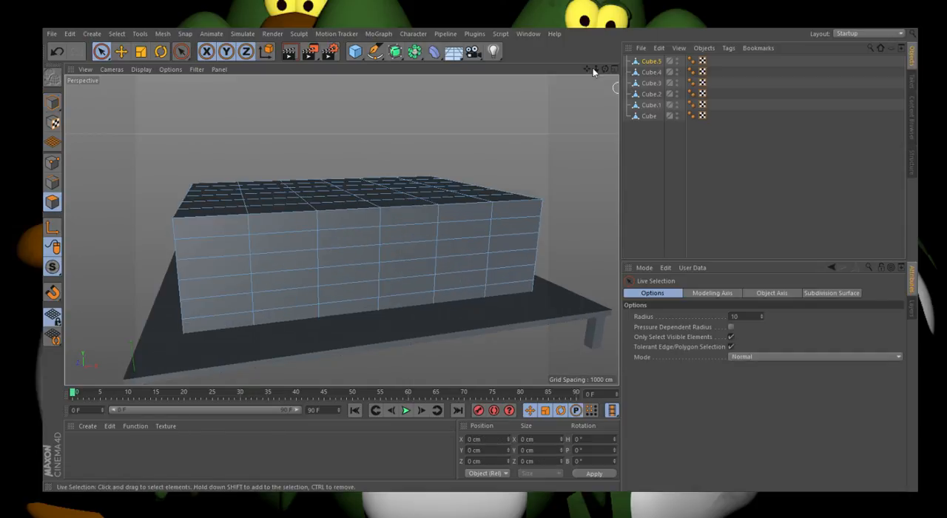
left_click_drag(338, 229, 442, 245, "alt")
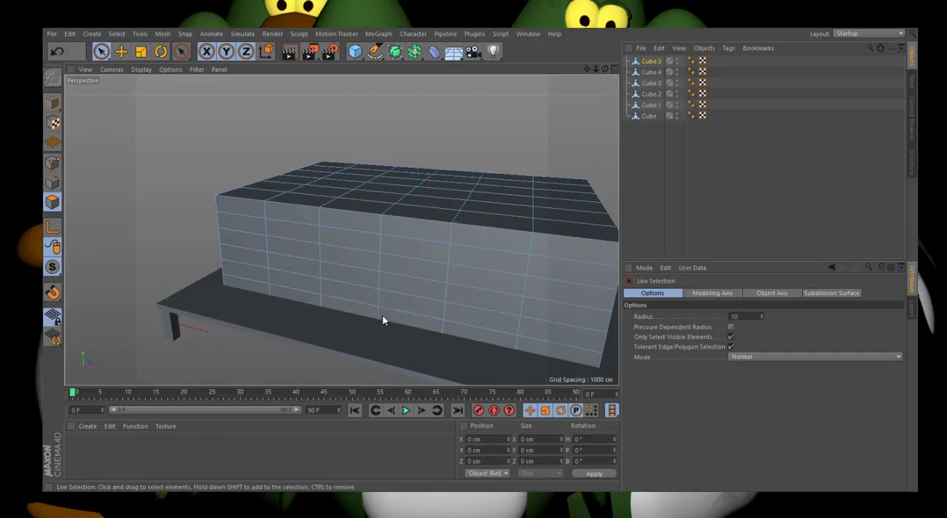
left_click_drag(383, 315, 378, 273)
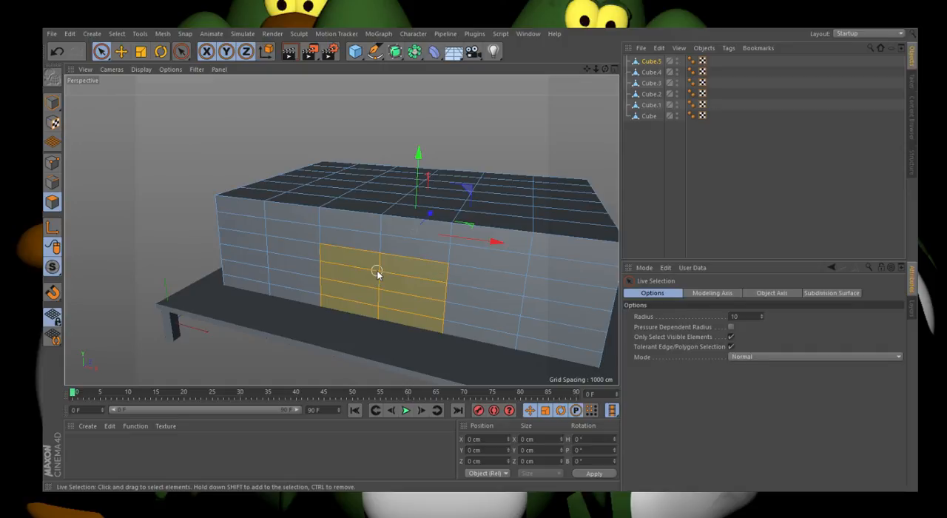
Step: Scale the selected front polygons along X to a width of about 449 cm, keeping their height
scroll(375, 274, "up", 3)
left_click(141, 52)
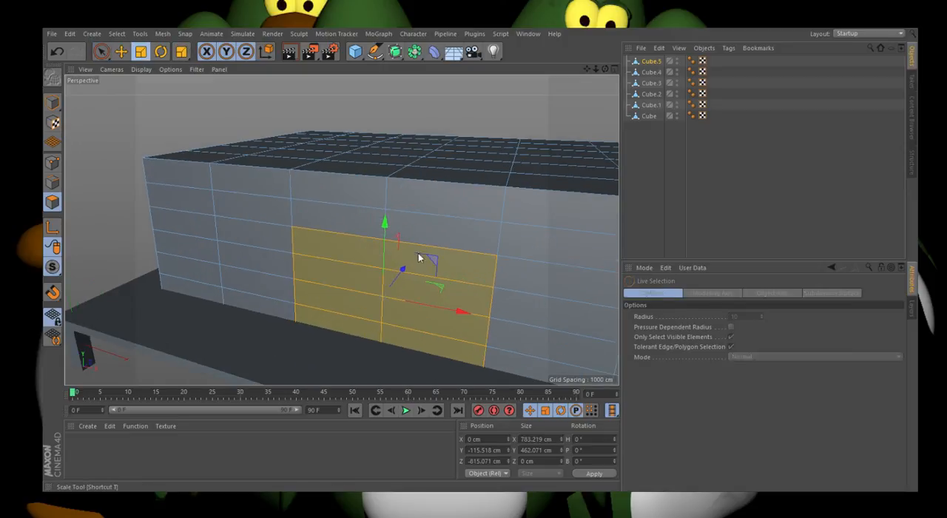
left_click_drag(435, 314, 420, 268)
scroll(420, 265, "up", 3)
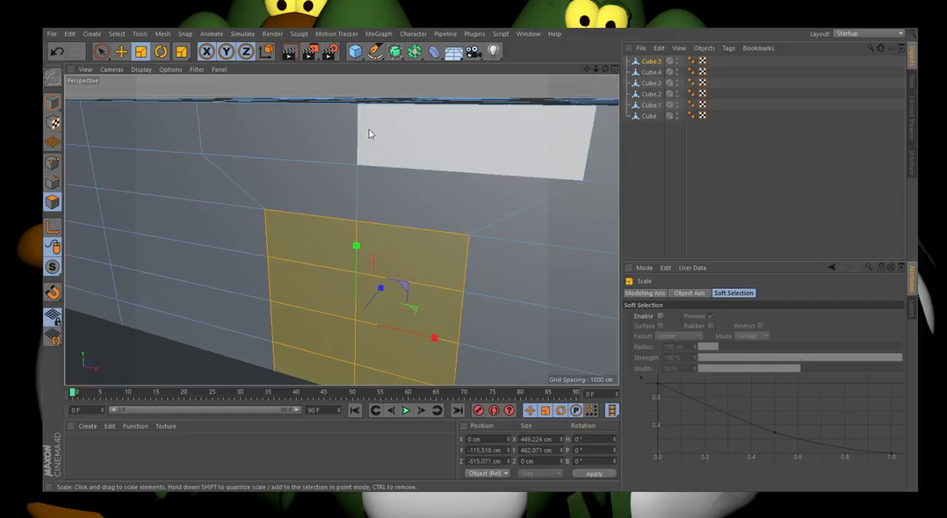
scroll(353, 139, "down", 2)
left_click(101, 51)
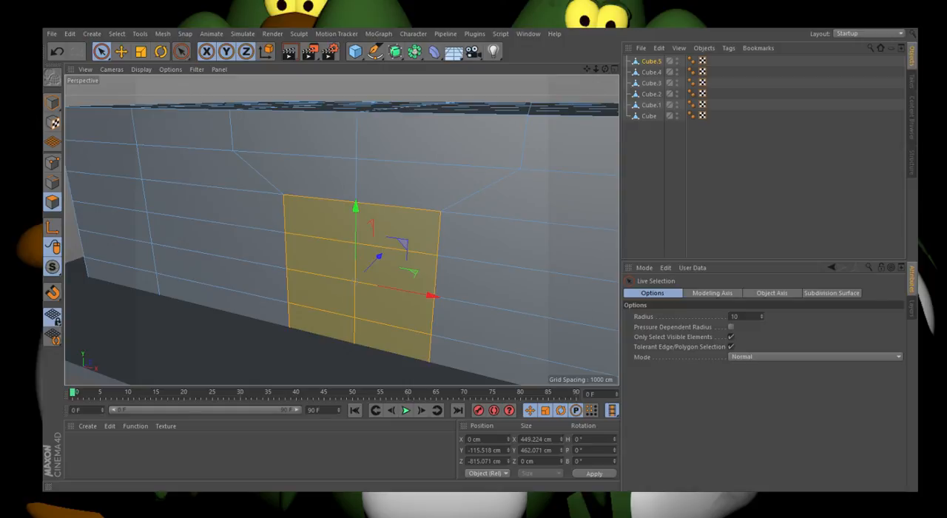
Step: Extrude the selected front polygons into the block, adjusting the doorway recess to about 58 cm deep
scroll(375, 225, "down", 5)
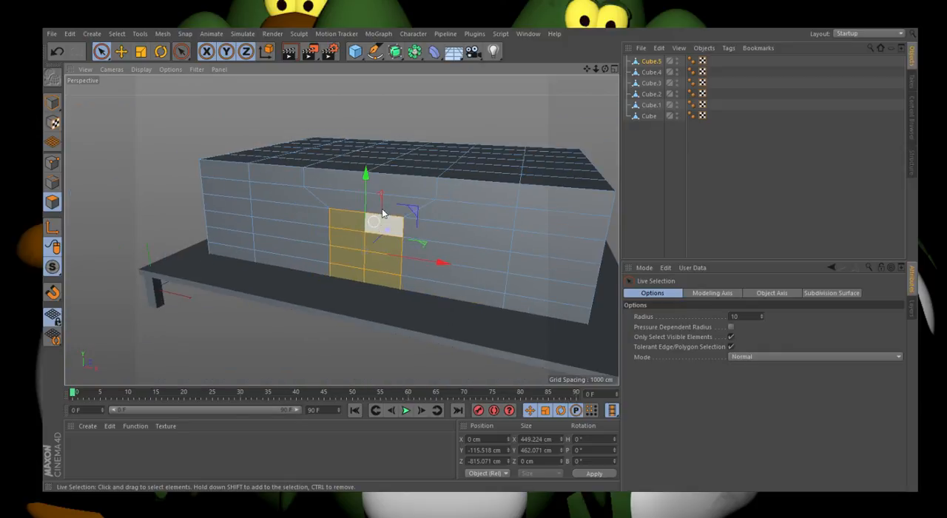
scroll(388, 193, "up", 3)
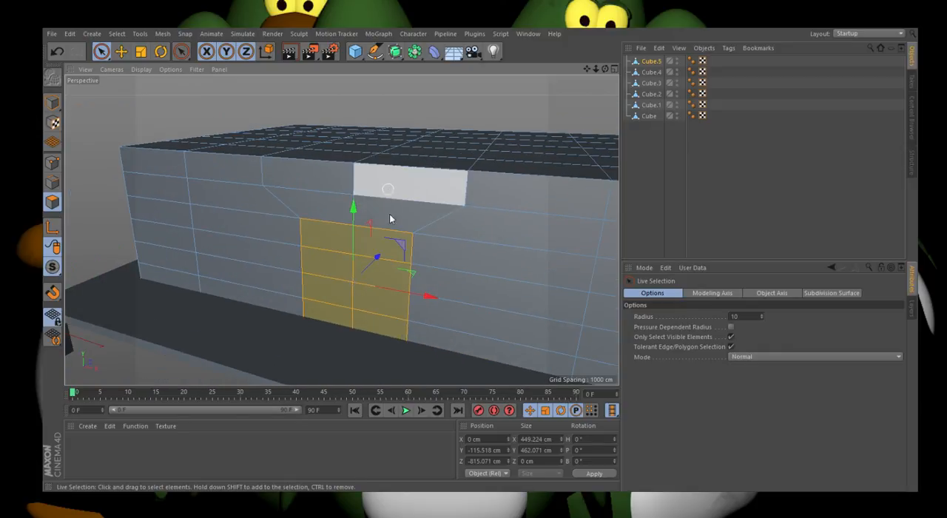
key("d")
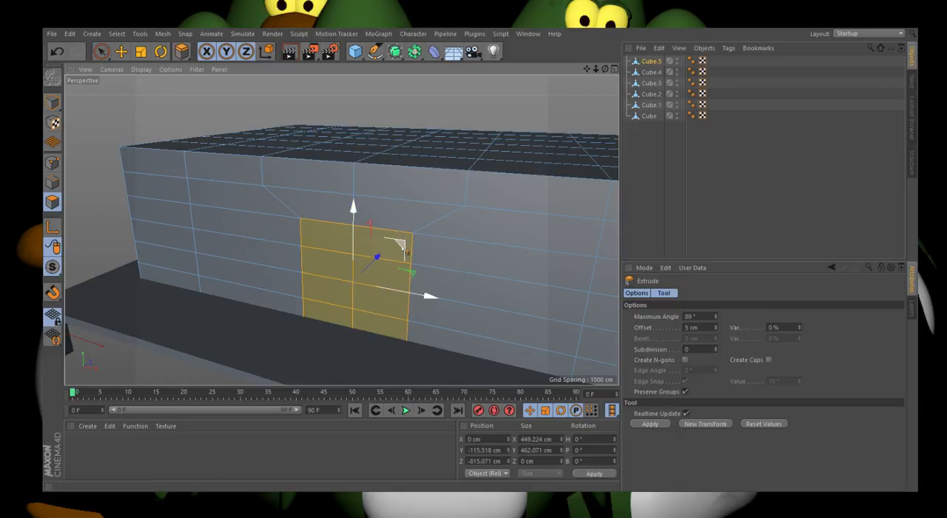
scroll(390, 257, "up", 3)
left_click_drag(409, 252, 385, 253)
left_click(56, 50)
left_click(57, 50)
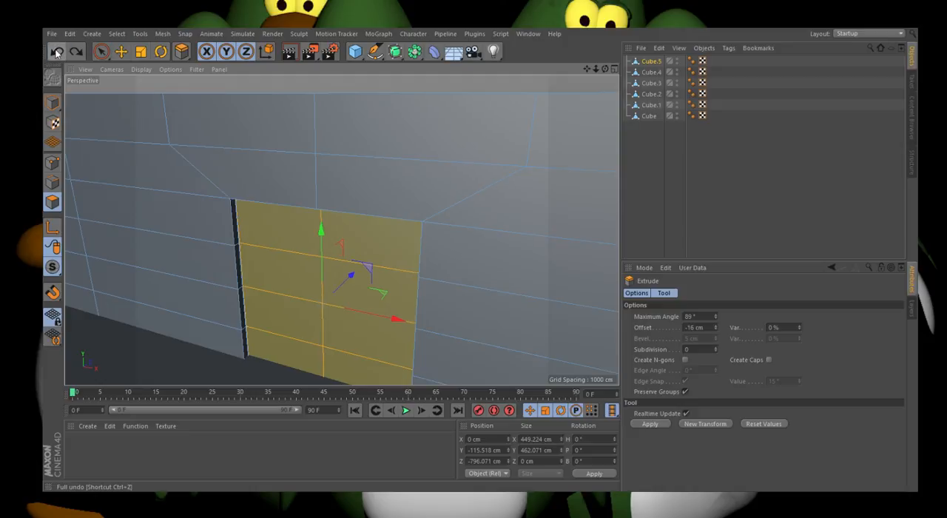
left_click_drag(344, 281, 356, 272)
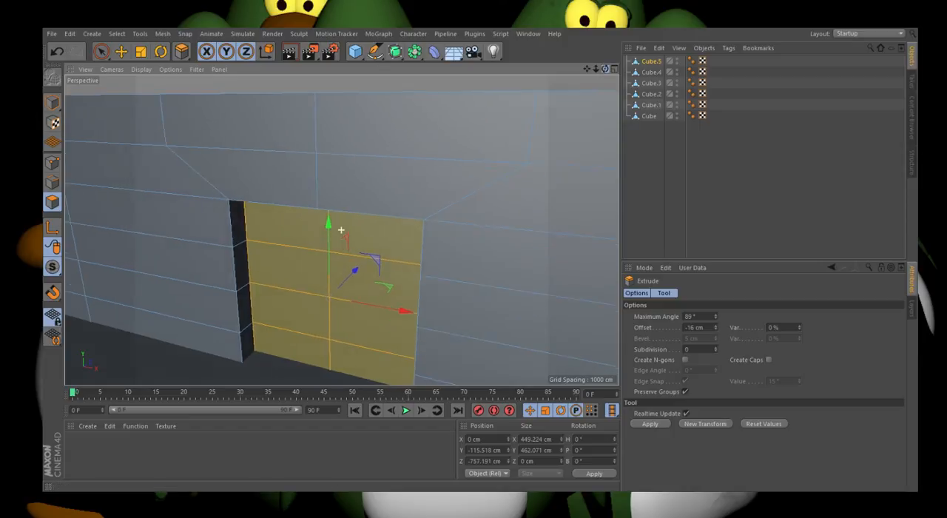
Step: Select the two lowest side faces on each side of the recess and scale them inward along X to about 426 cm apart
left_click_drag(341, 230, 367, 214, "alt")
left_click(101, 51)
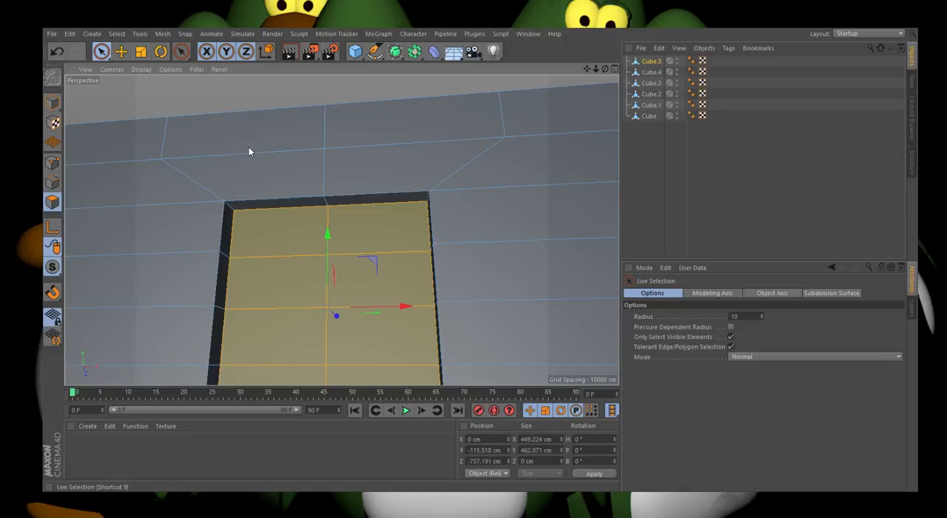
left_click_drag(248, 151, 223, 323, "alt")
left_click(340, 202)
key("t")
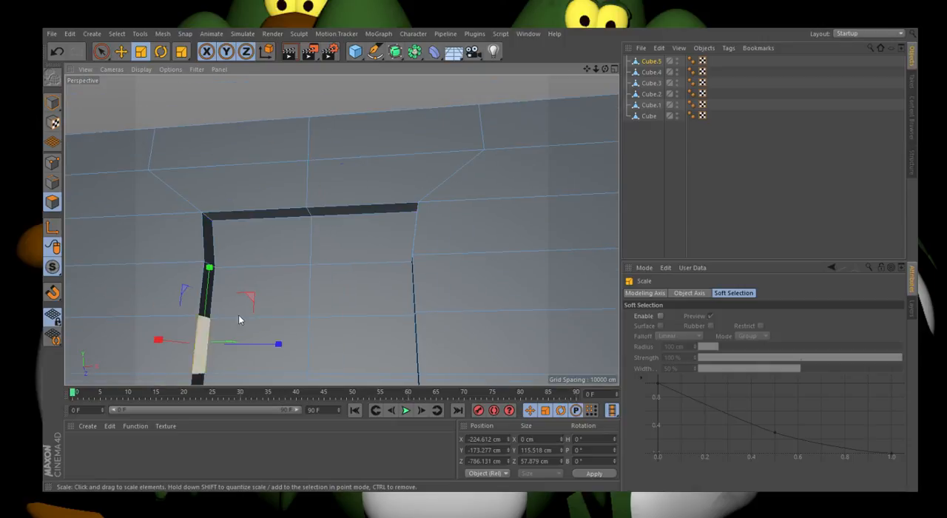
left_click(205, 337)
scroll(303, 336, "up", 2)
left_click(475, 337, "shift")
scroll(370, 228, "down", 3)
left_click_drag(267, 326, 389, 327)
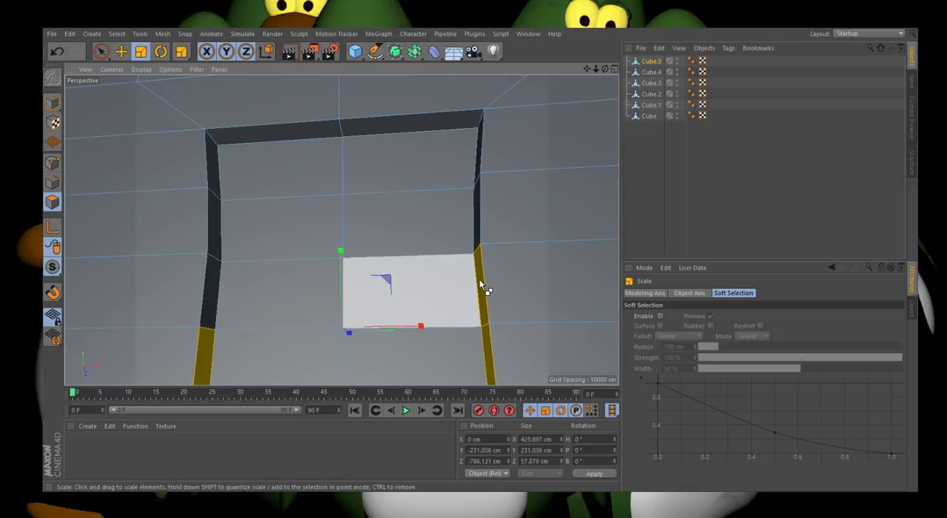
Step: Narrow only the lowest pair of recess side faces along X to about 409 cm and return to whole-object mode
key("ctrl+z")
left_click_drag(383, 365, 380, 369)
left_click(101, 51)
left_click(53, 102)
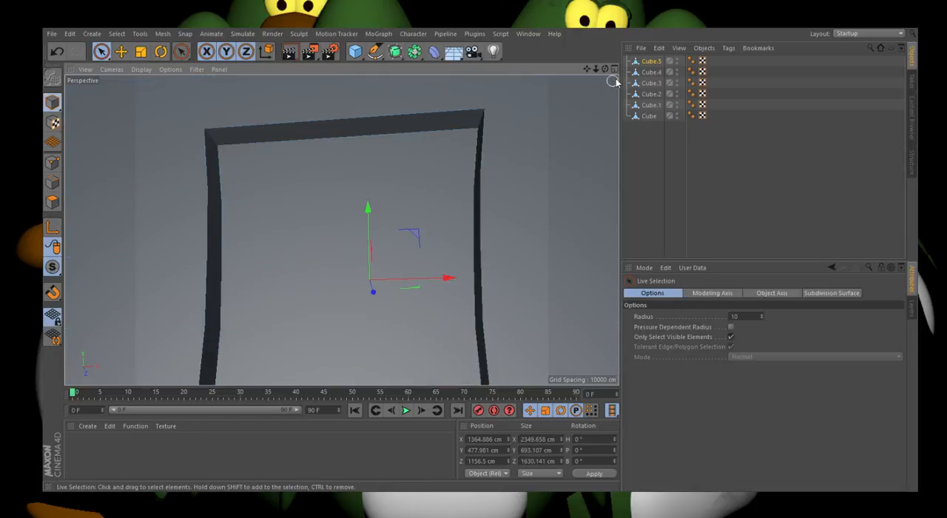
left_click_drag(606, 68, 611, 92)
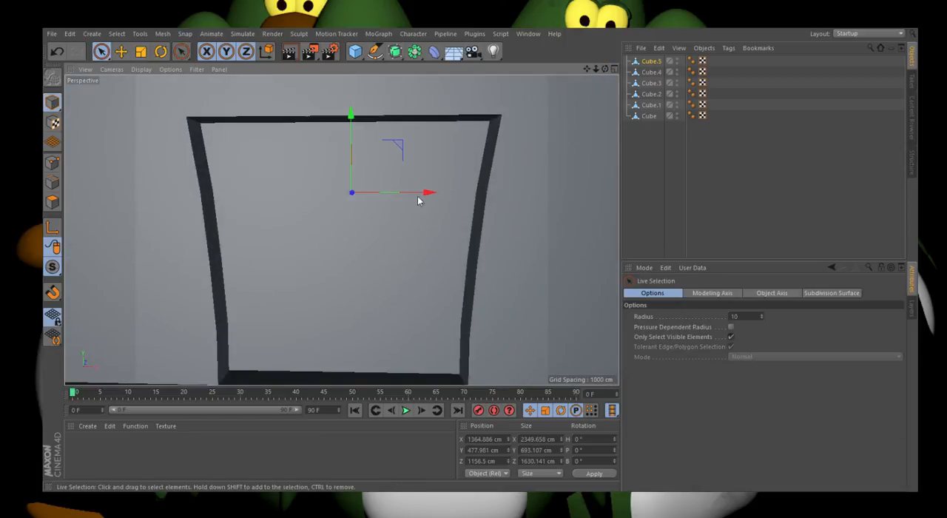
scroll(348, 216, "down", 3)
scroll(358, 207, "up", 1)
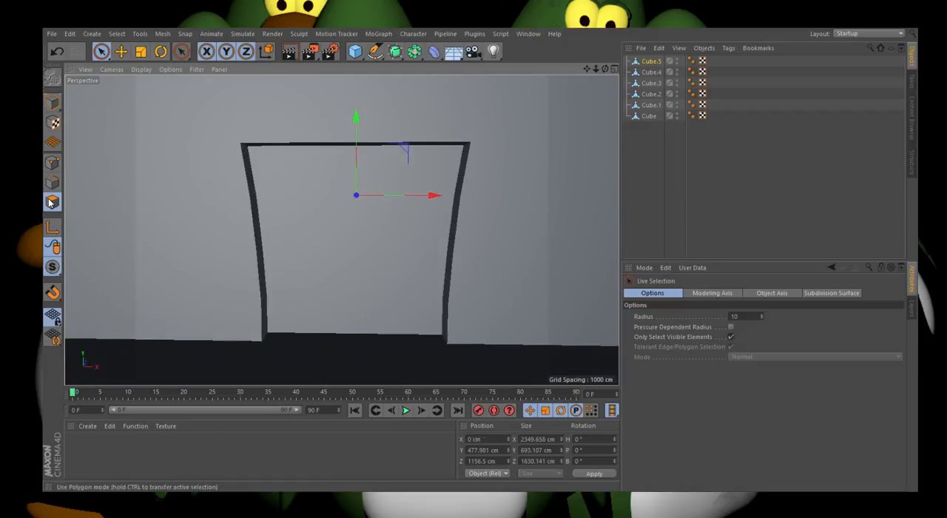
Step: Raise the middle points of the recess's upper edge to about Y 123 cm to form a slight peak, and return to whole-object mode
left_click(50, 202)
scroll(343, 131, "up", 4)
left_click(52, 163)
left_click(354, 152)
left_click_drag(355, 163, 356, 102)
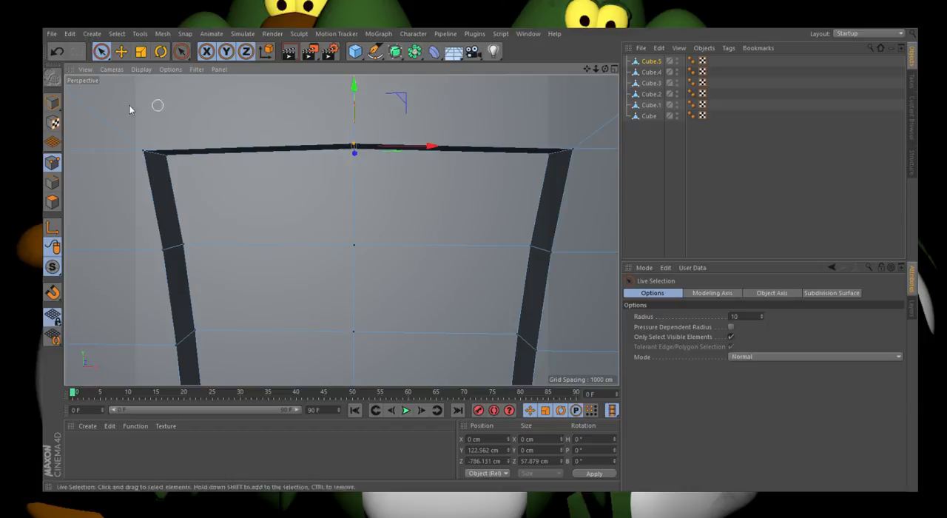
left_click(53, 103)
scroll(287, 193, "down", 5)
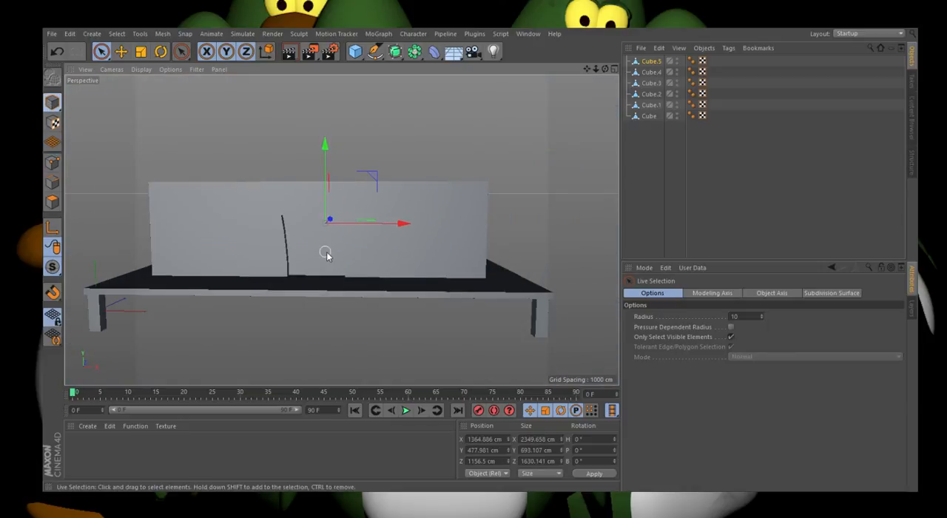
scroll(326, 252, "down", 4)
scroll(328, 245, "up", 2)
left_click_drag(605, 69, 591, 89)
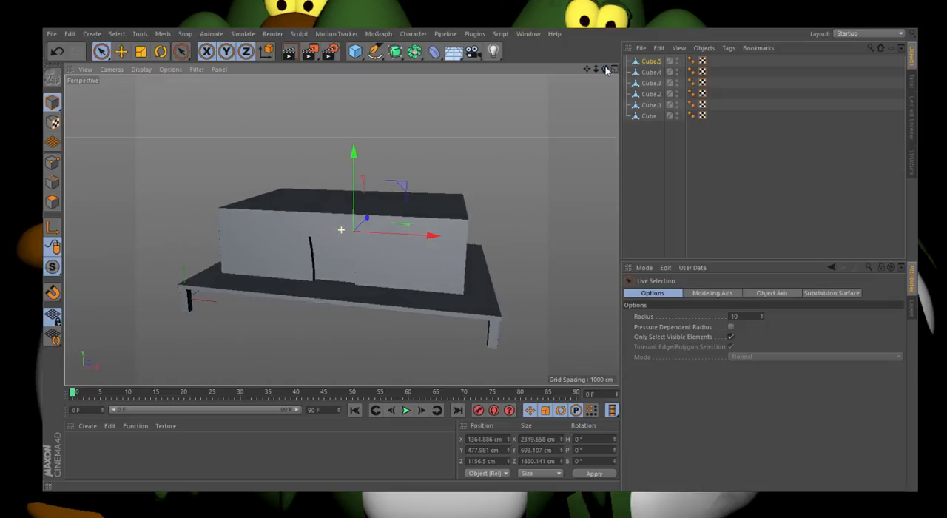
Step: Knife-cut one vertical line on each side of the doorway in the front view, spanning the third to fifth segment rows from the top
left_click(52, 202)
scroll(269, 250, "up", 5)
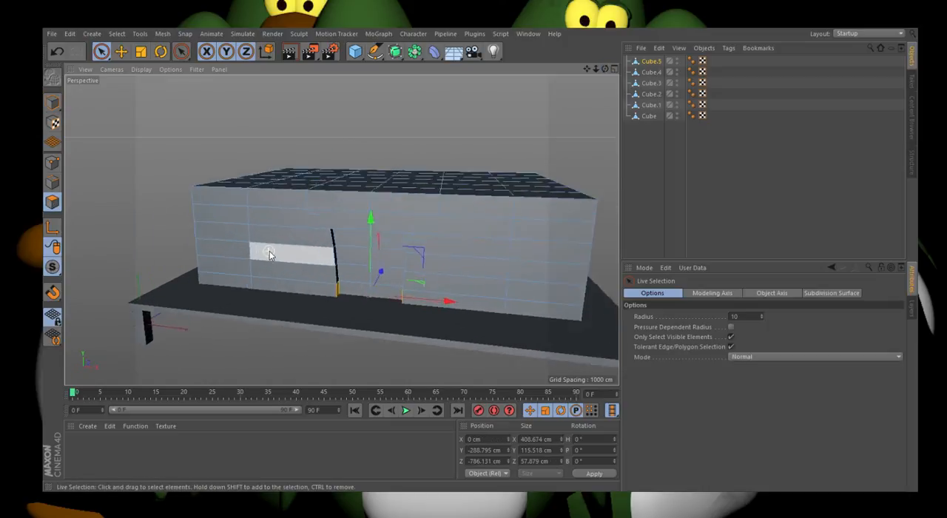
left_click_drag(606, 69, 662, 50)
key("k")
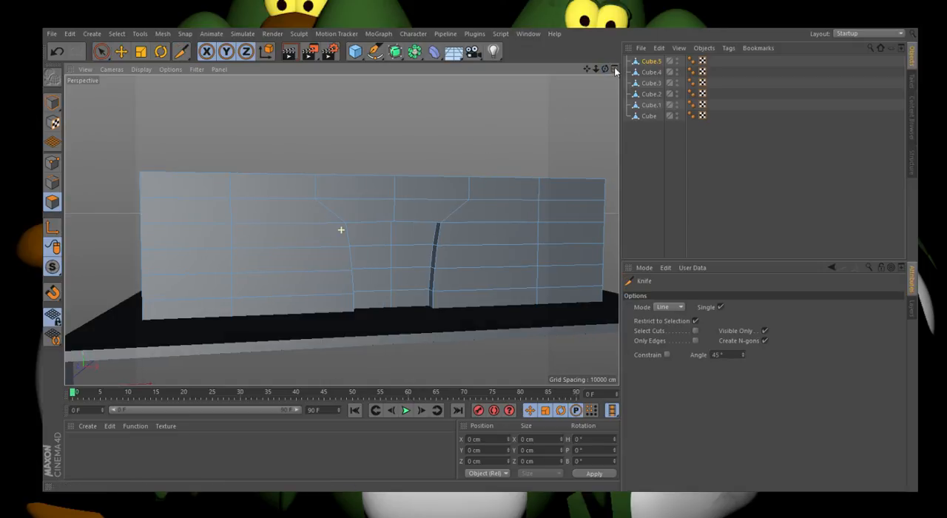
key("F5")
left_click(612, 230)
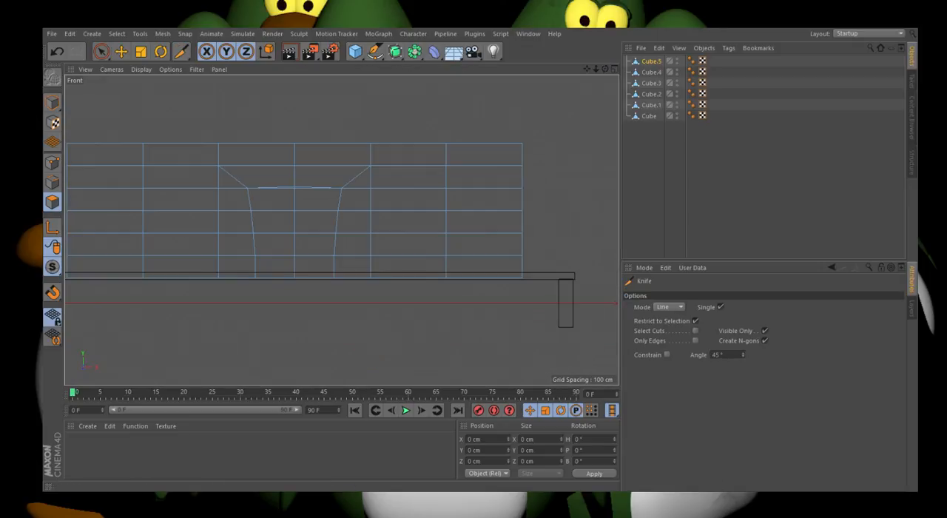
scroll(219, 165, "up", 1)
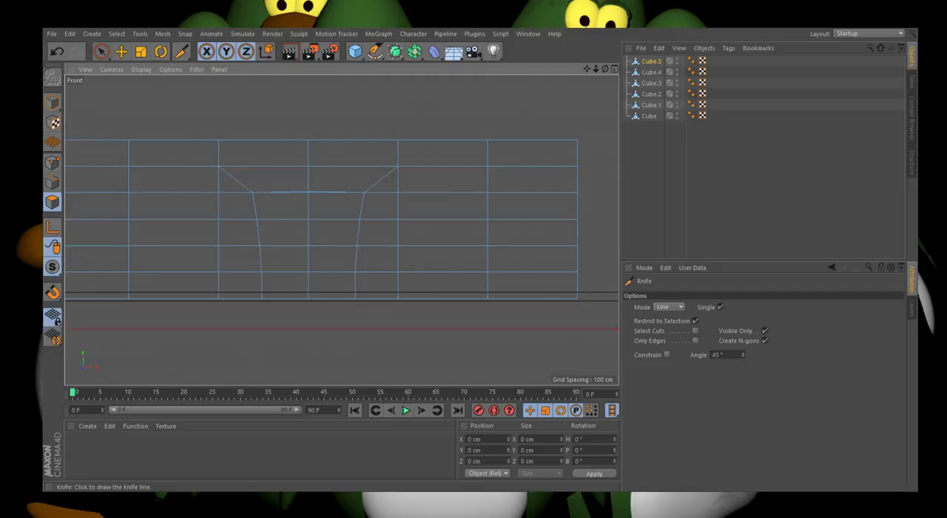
scroll(450, 285, "down", 1)
scroll(214, 234, "up", 3)
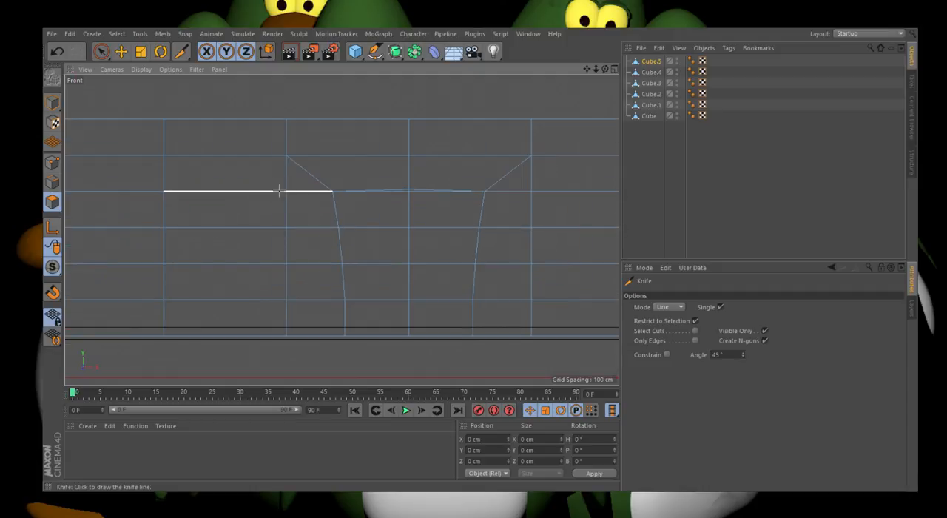
left_click_drag(279, 191, 279, 299)
scroll(139, 259, "down", 2)
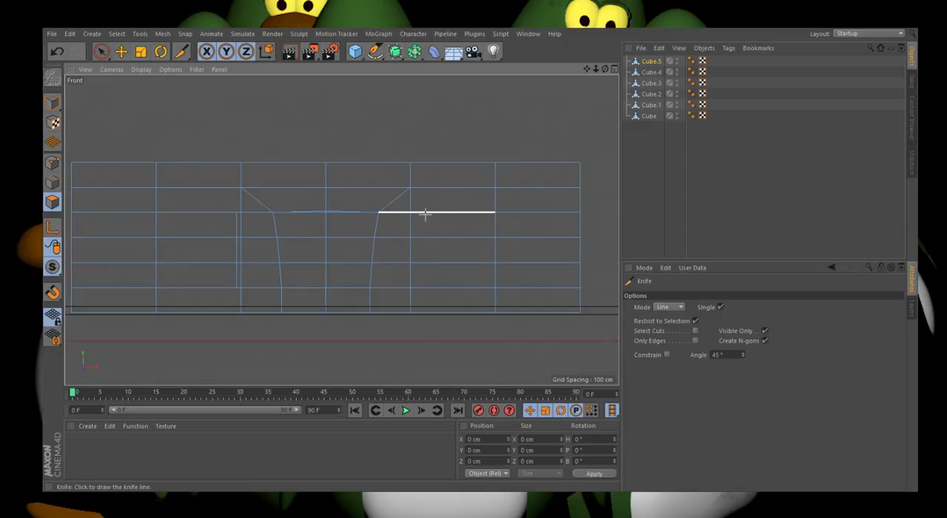
left_click_drag(417, 211, 417, 288)
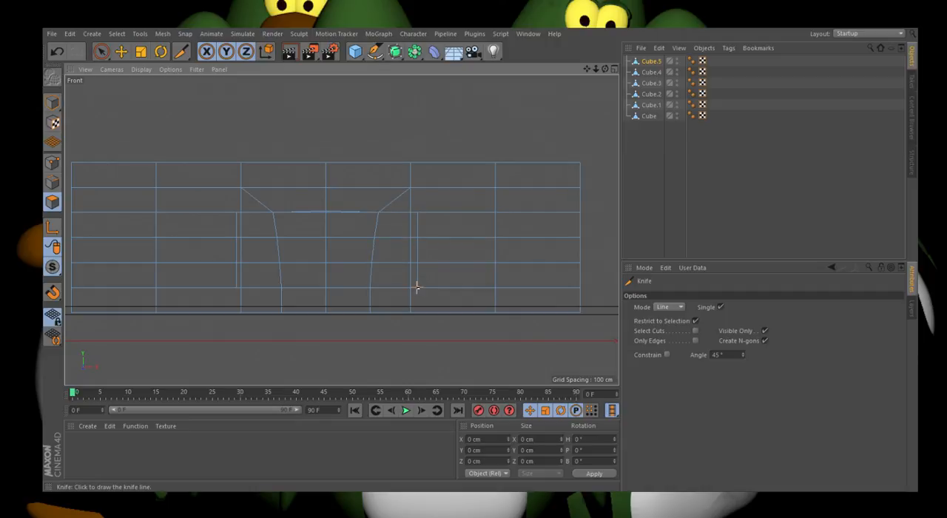
Step: Select the three stacked faces on each side of the doorway, bounded by the knife cuts, and activate Extrude
left_click(102, 51)
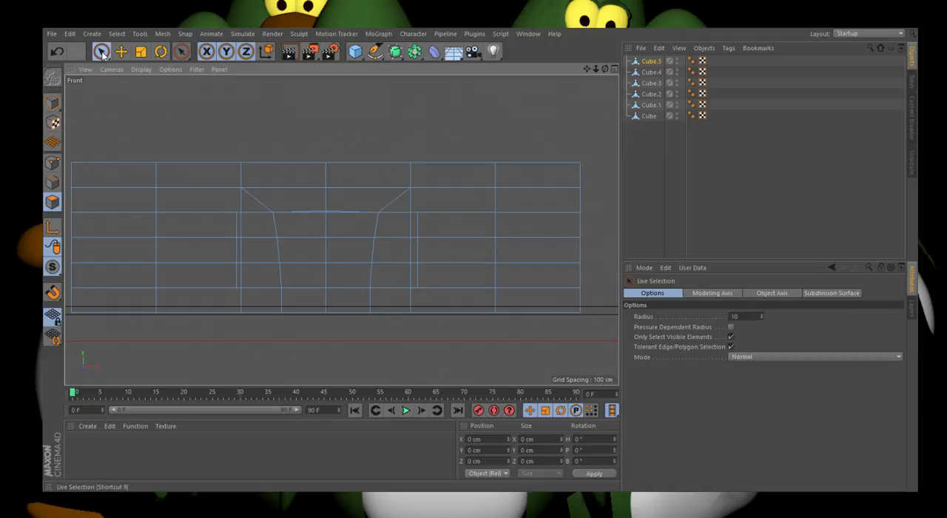
scroll(421, 254, "up", 5)
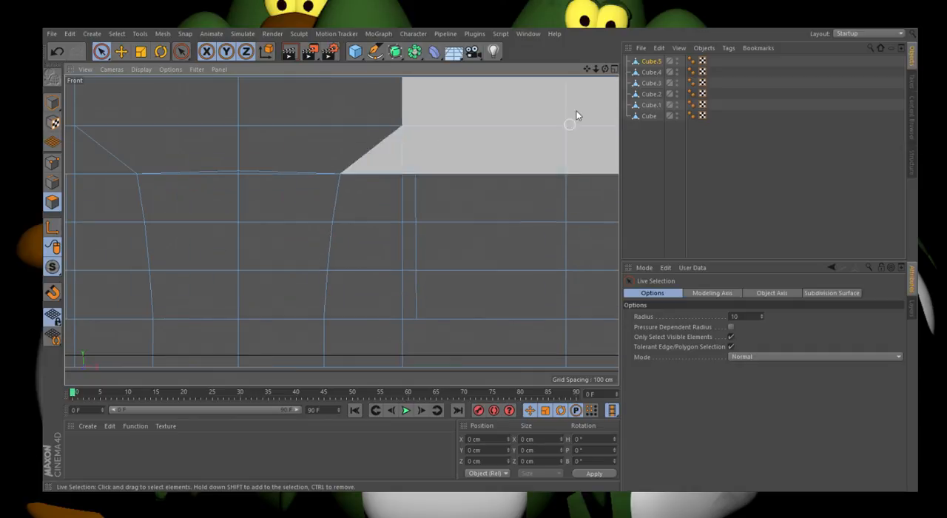
left_click(614, 70)
left_click(337, 69)
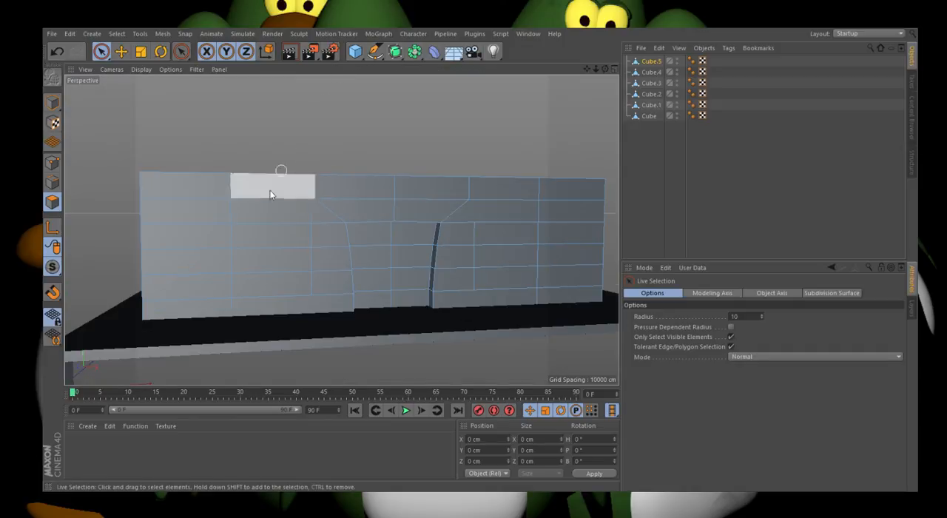
left_click_drag(272, 233, 276, 271)
left_click_drag(489, 235, 494, 272, "shift")
scroll(240, 241, "up", 5)
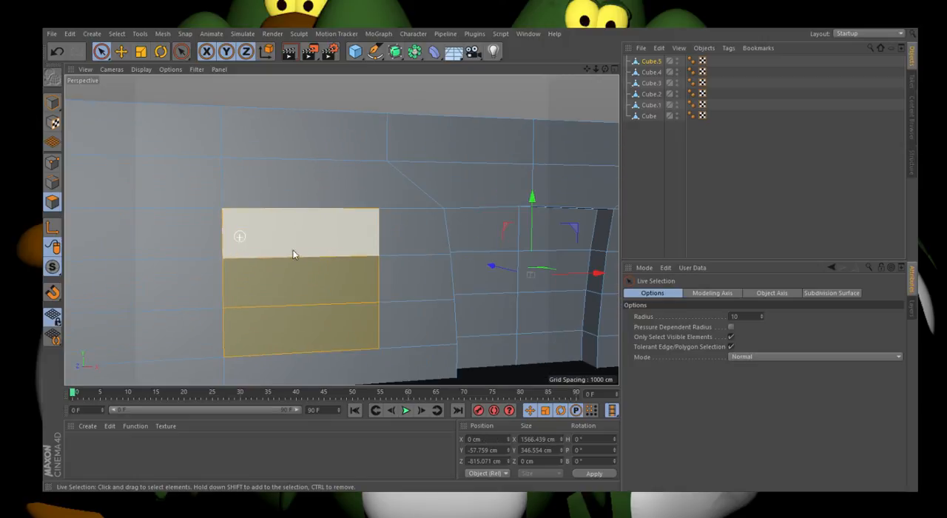
key("d")
left_click_drag(605, 69, 619, 72)
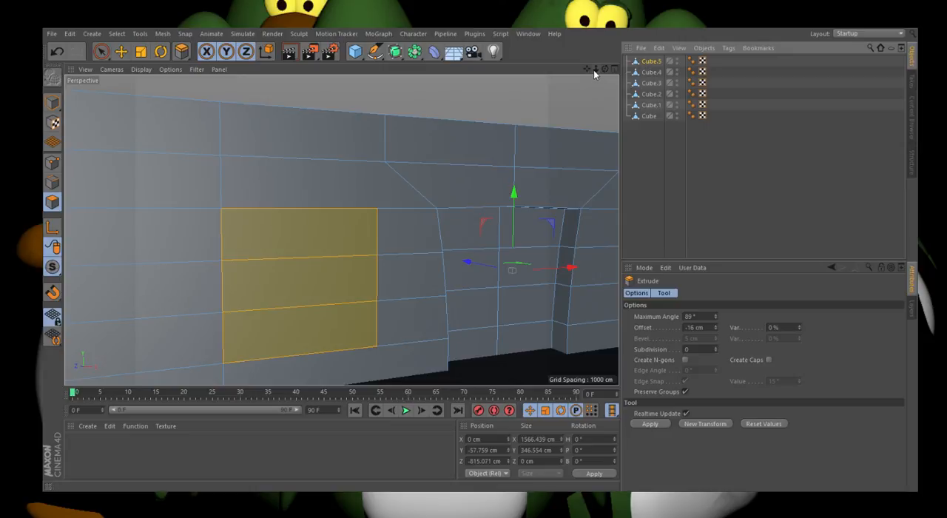
left_click_drag(606, 70, 636, 73)
left_click_drag(526, 133, 490, 108)
left_click(52, 51)
left_click(53, 51)
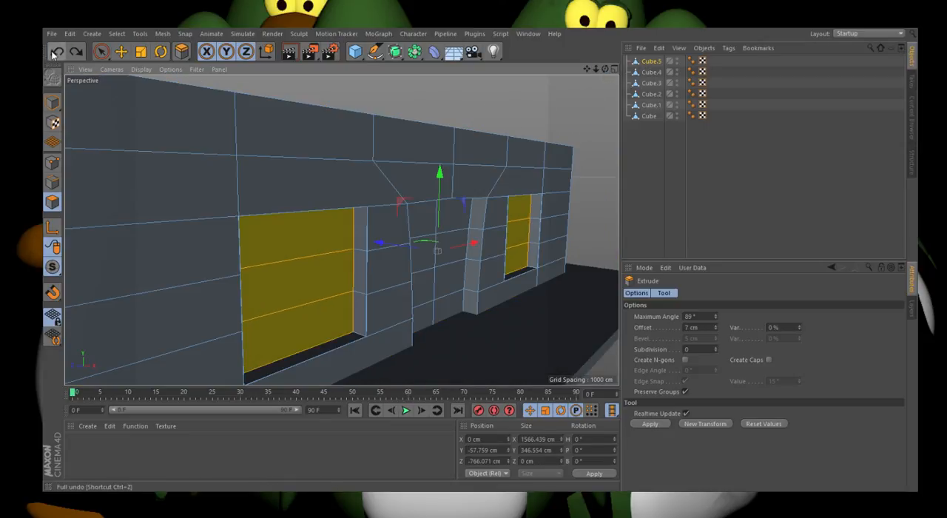
left_click(53, 52)
left_click_drag(332, 281, 222, 169)
left_click(56, 50)
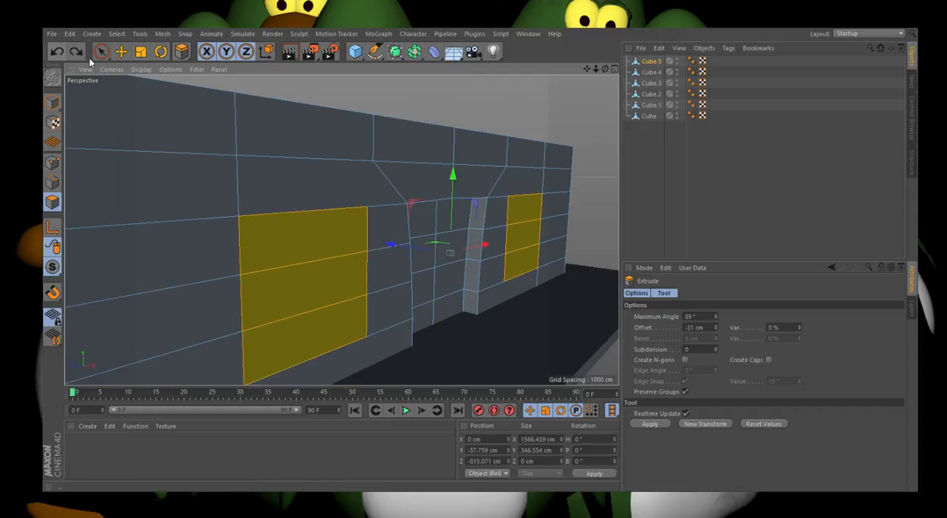
Step: Extrude the selected faces on both sides of the doorway inward by about 61 cm to form window recesses and clear the selection
left_click_drag(412, 253, 403, 252, "ctrl")
left_click_drag(606, 71, 547, 92)
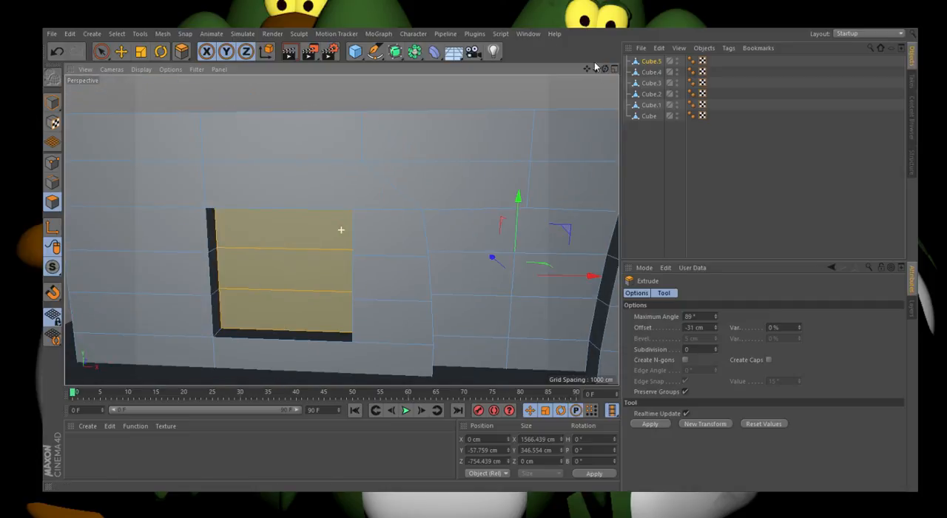
left_click(101, 50)
left_click(264, 108)
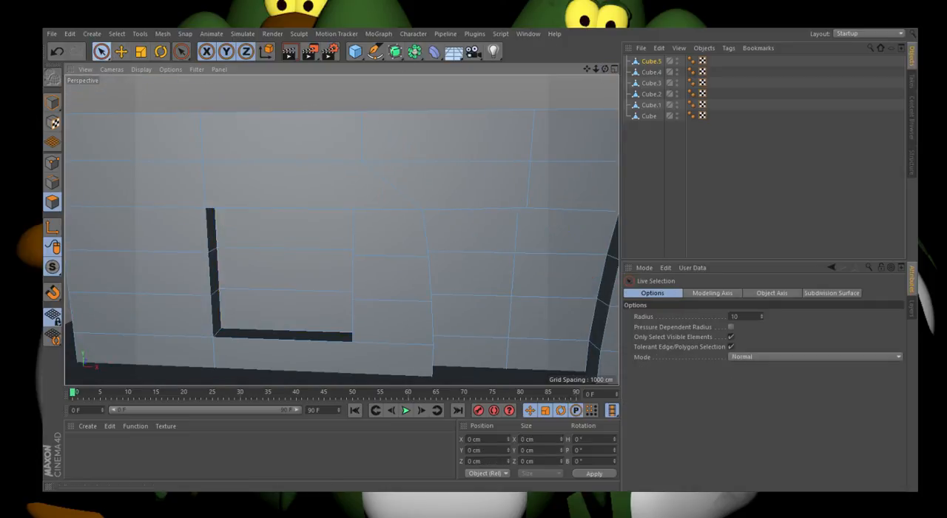
Step: Examine the window recesses up close and check the whole front of the building from several angles
scroll(310, 119, "down", 5)
scroll(315, 253, "up", 6)
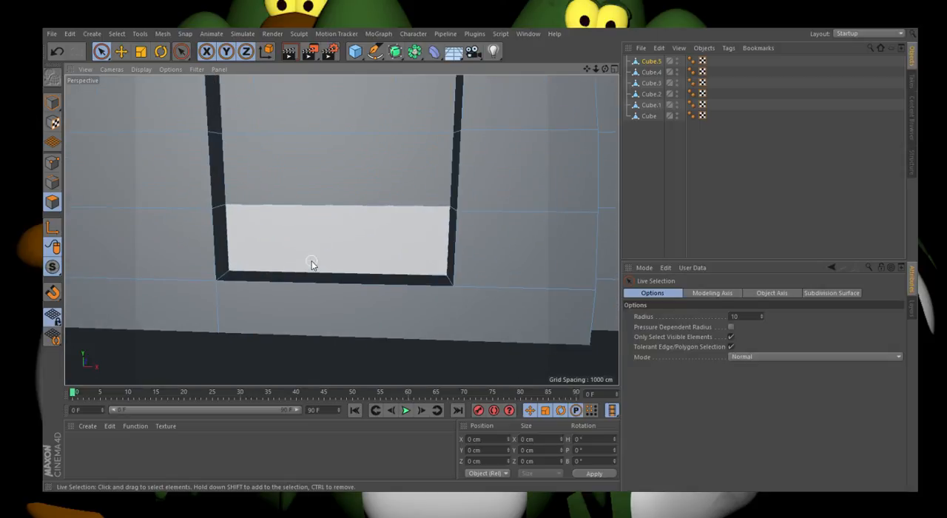
scroll(330, 286, "down", 2)
scroll(317, 284, "down", 2)
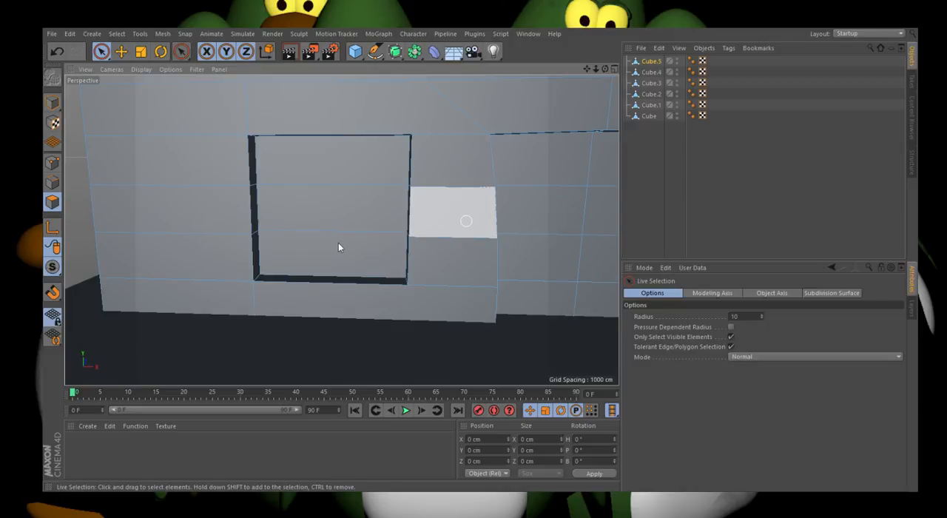
scroll(334, 259, "up", 4)
scroll(333, 296, "down", 3)
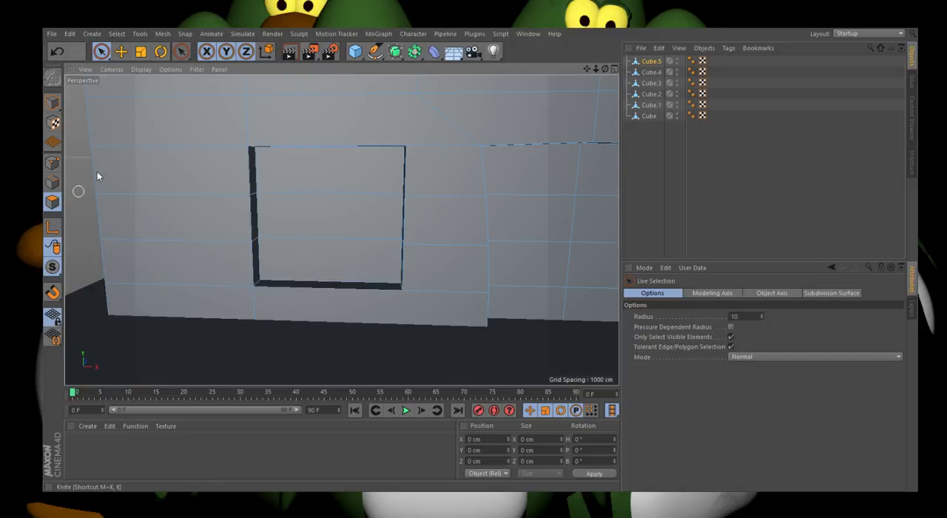
key("k")
scroll(459, 285, "up", 3)
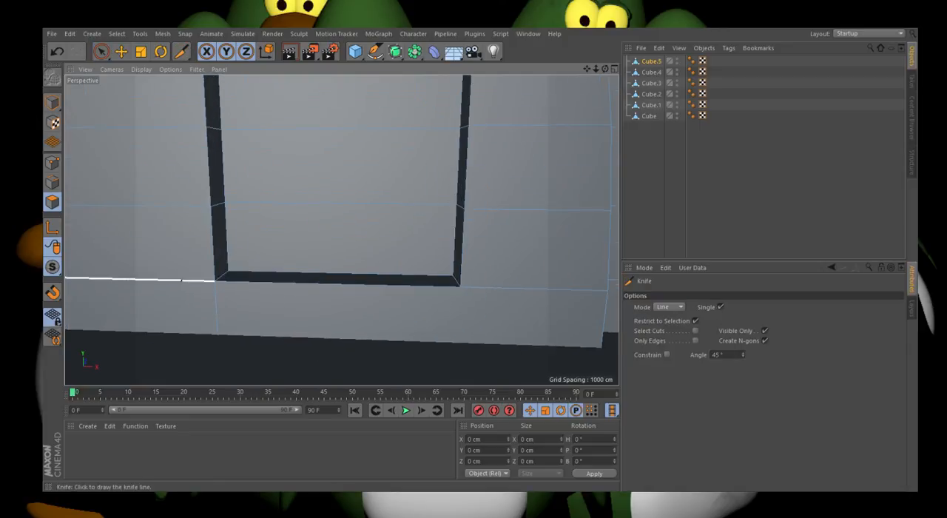
left_click(101, 51)
scroll(159, 297, "down", 6)
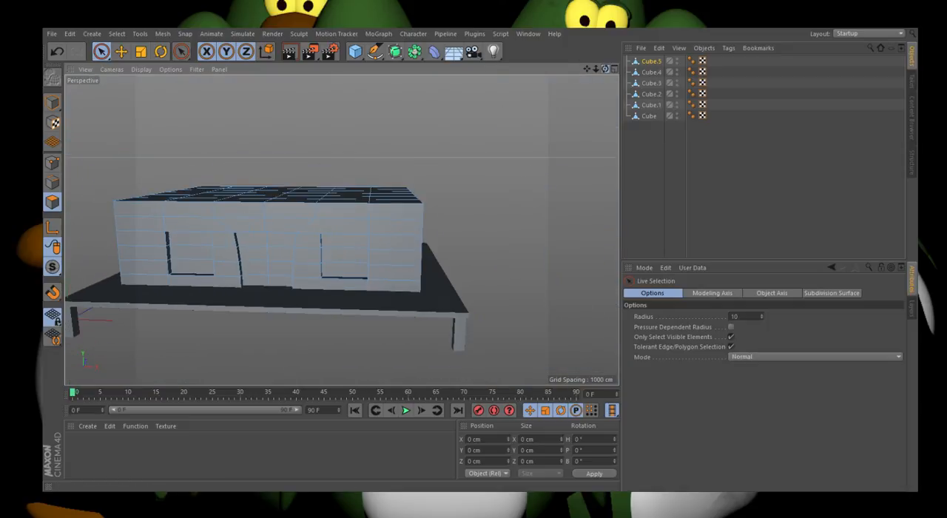
left_click_drag(606, 69, 677, 61)
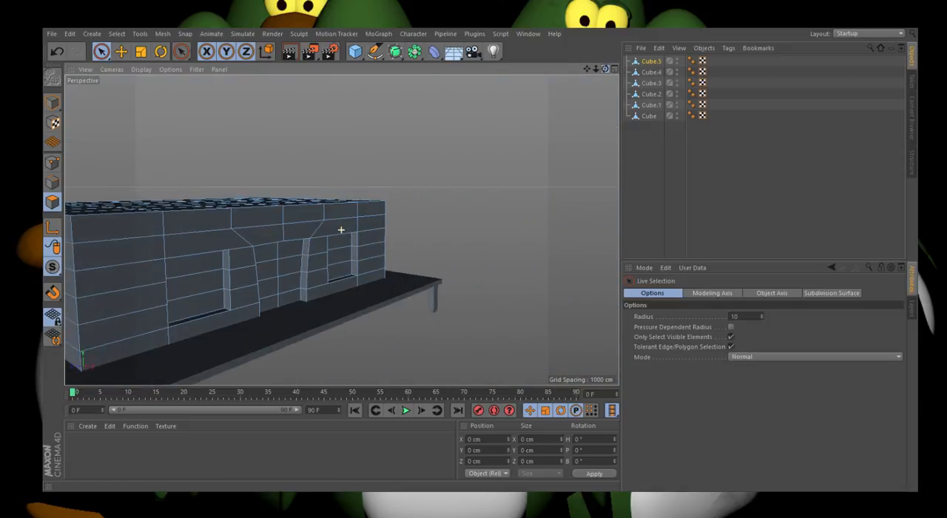
scroll(453, 204, "down", 3)
scroll(462, 190, "down", 3)
left_click_drag(605, 68, 571, 89)
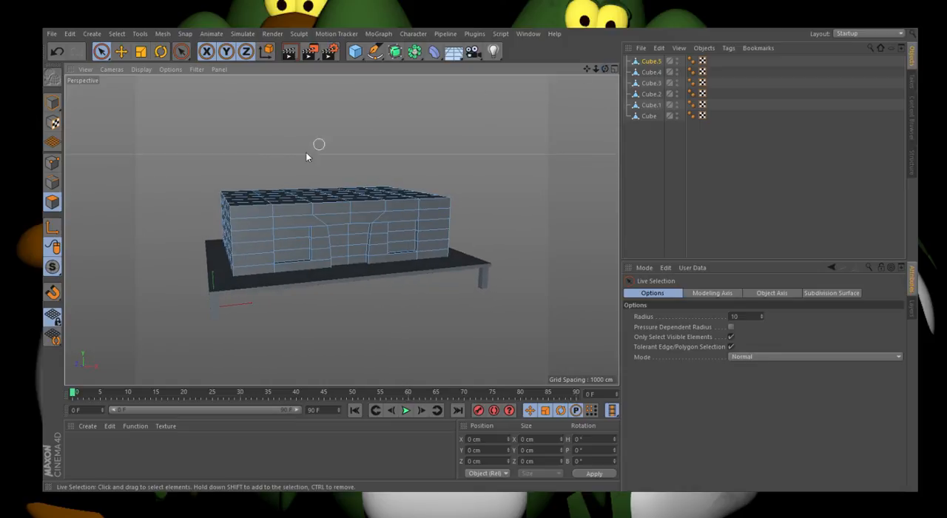
scroll(279, 171, "up", 4)
mouse_move(254, 184)
left_mouse_down()
mouse_move(254, 216)
mouse_move(239, 201)
mouse_move(260, 216)
left_mouse_up()
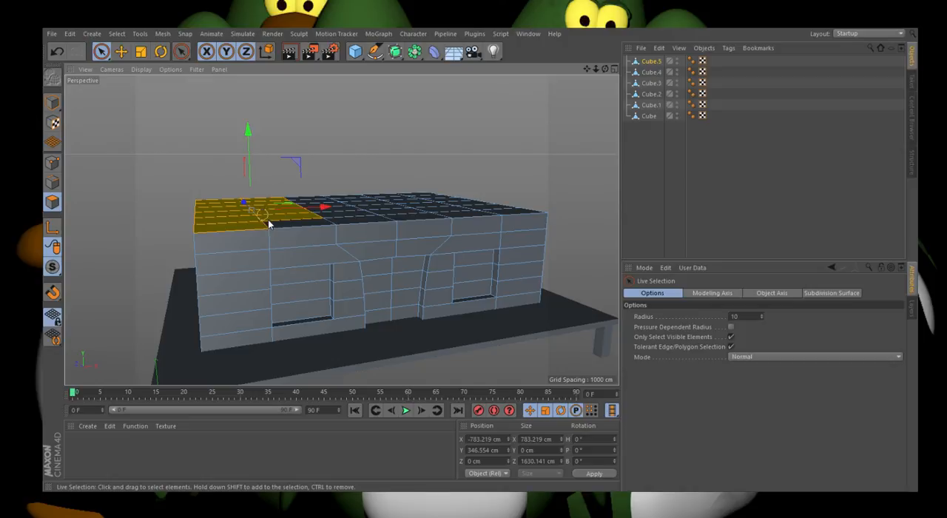
left_click(411, 174)
scroll(422, 287, "up", 3)
left_click_drag(605, 68, 571, 65)
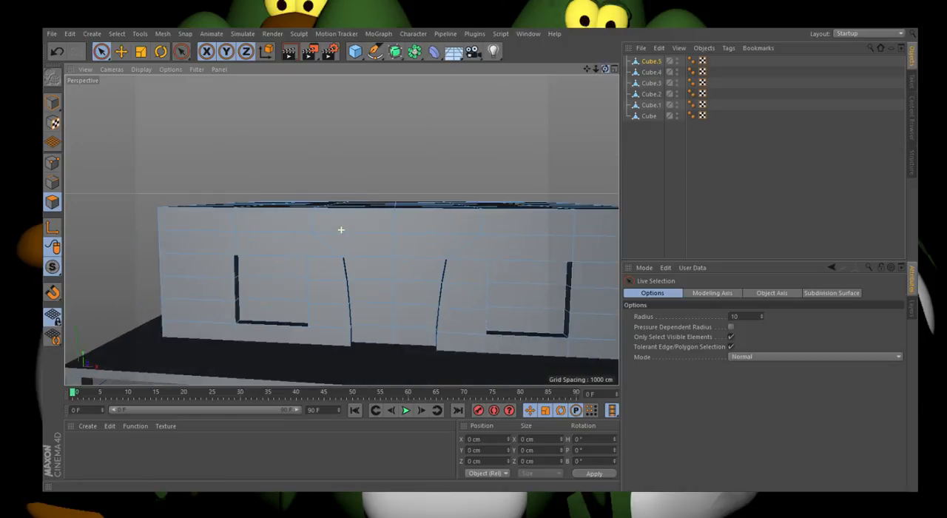
scroll(411, 333, "up", 2)
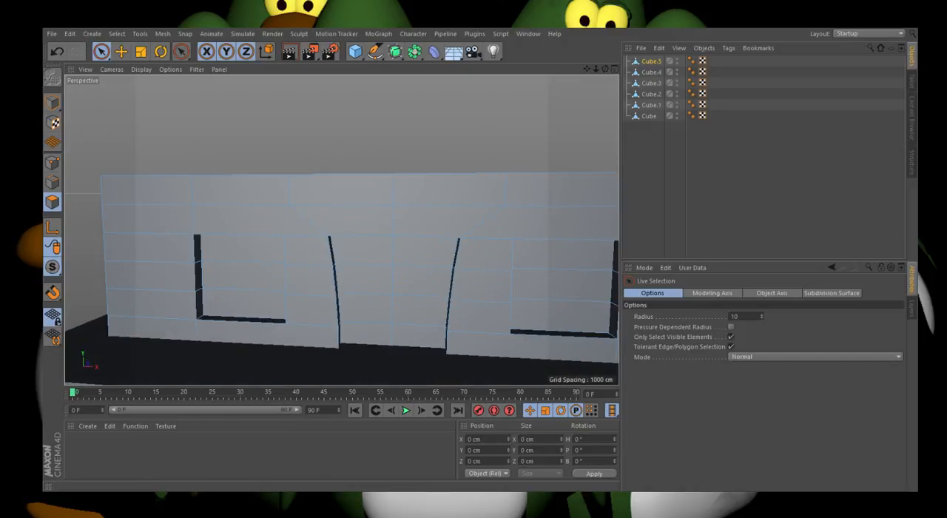
scroll(350, 238, "down", 8)
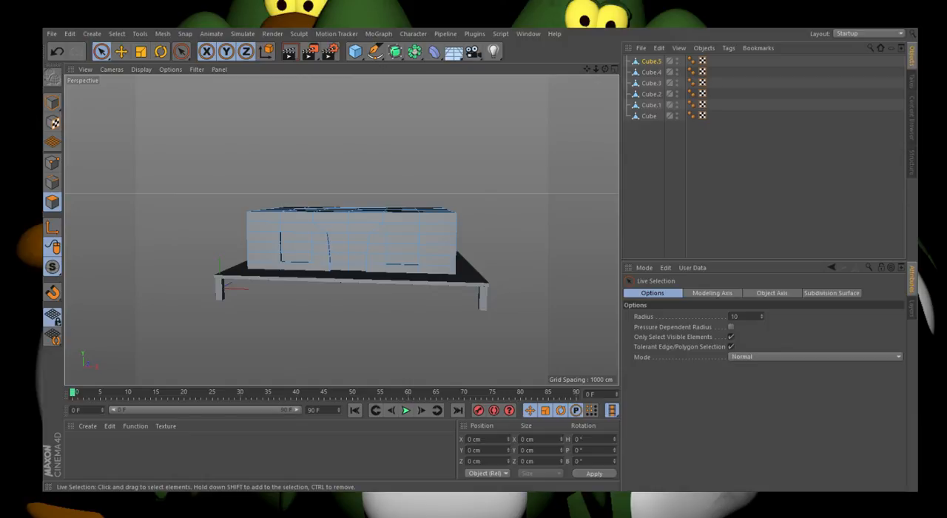
Step: Select the bottom sill faces of both window recesses and raise them together to about Y -190 cm
scroll(331, 251, "up", 5)
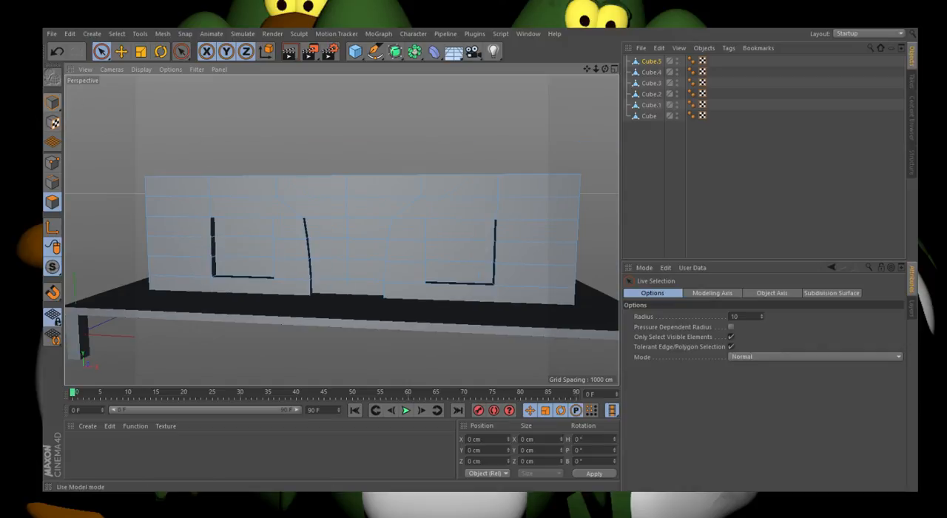
scroll(239, 250, "up", 10)
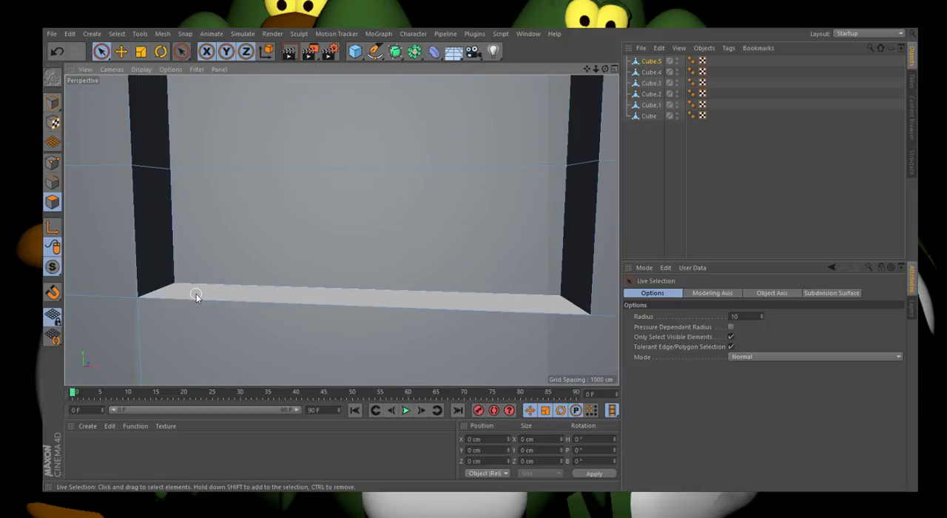
left_click(194, 293)
scroll(128, 302, "down", 5)
scroll(126, 304, "down", 5)
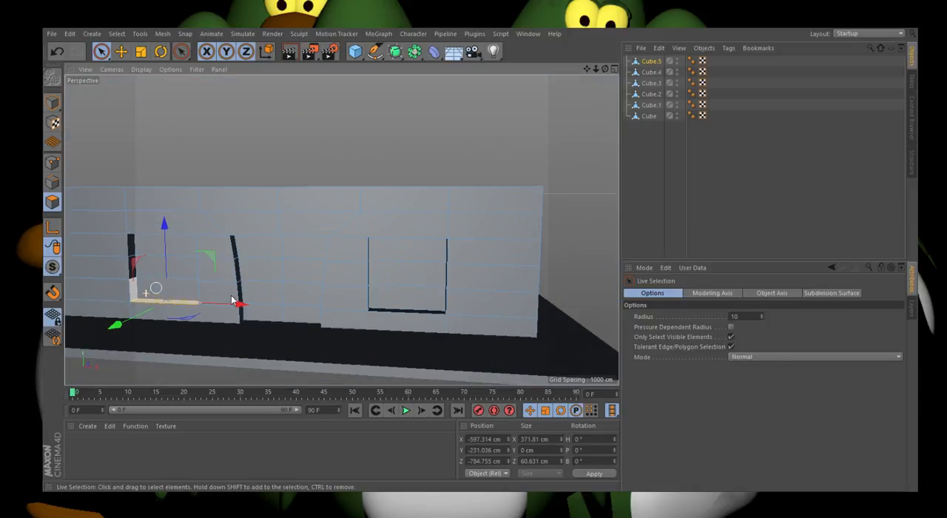
scroll(406, 302, "up", 7)
scroll(419, 328, "up", 4)
scroll(419, 329, "up", 2)
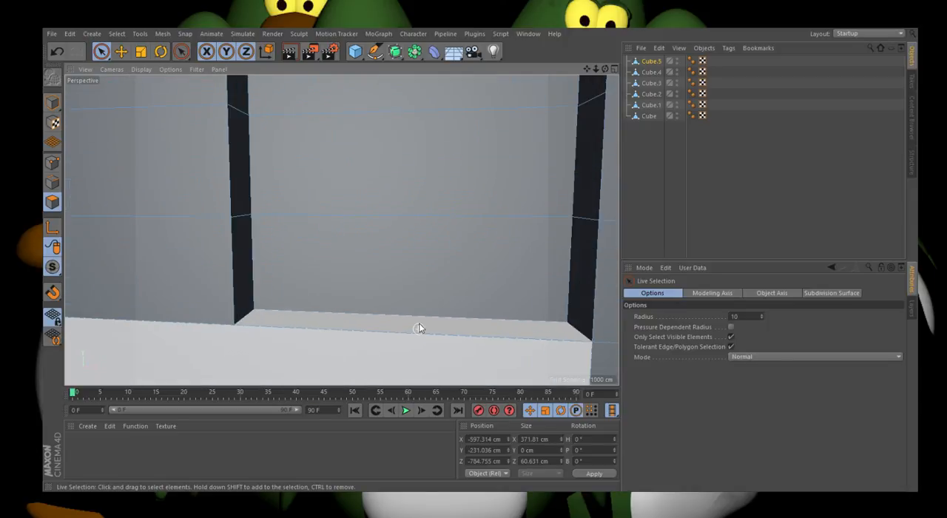
left_click(418, 325)
scroll(436, 296, "down", 5)
left_click_drag(180, 257, 162, 243)
scroll(459, 208, "up", 4)
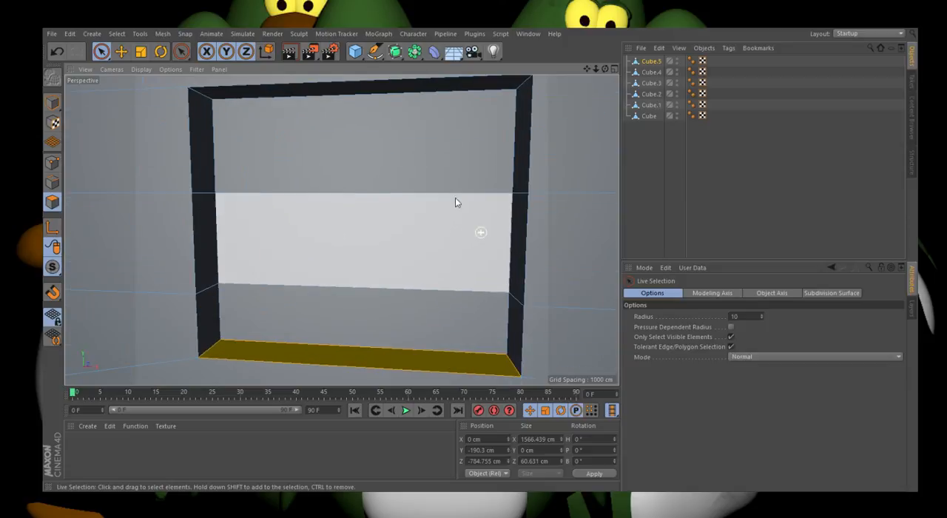
scroll(494, 174, "down", 2)
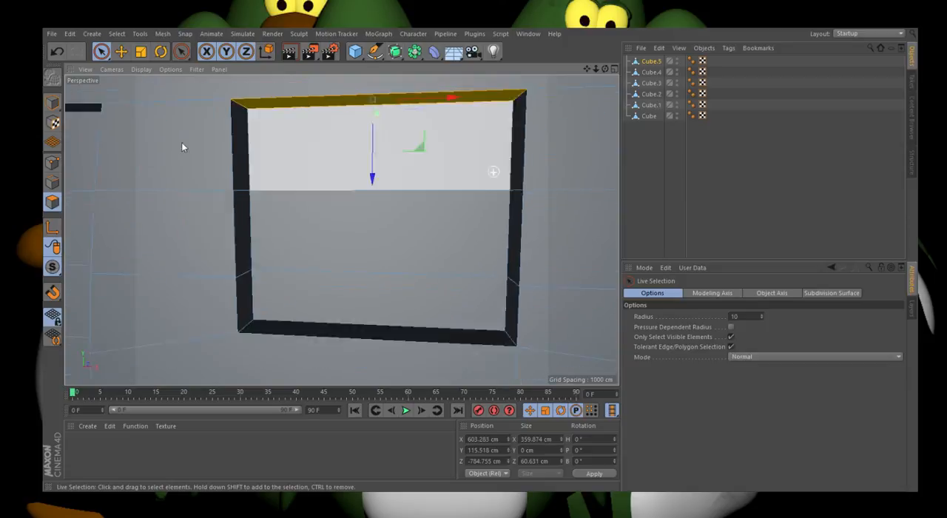
left_click(52, 103)
scroll(401, 282, "down", 4)
left_click(52, 201)
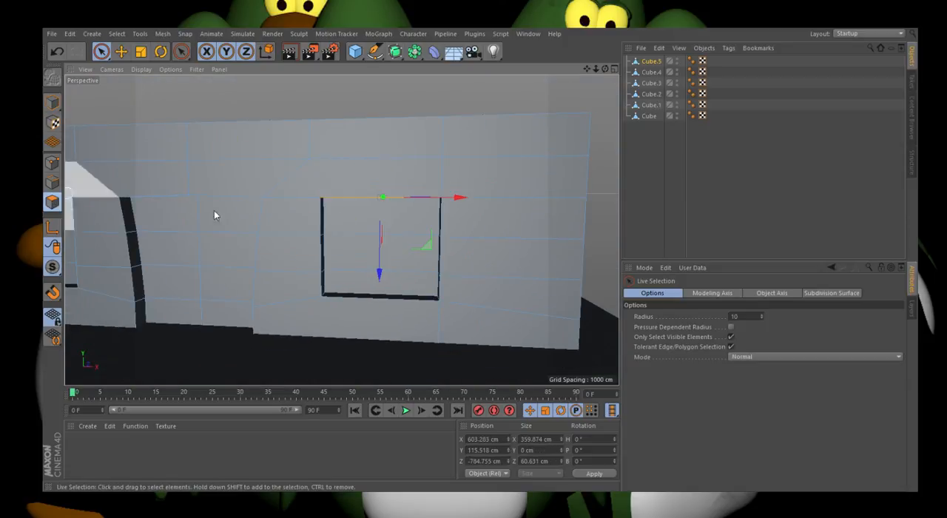
Step: Select the middle row of back and side faces in the right window recess and scale it along X to about 373 cm wide
scroll(343, 254, "up", 3)
left_click(320, 253)
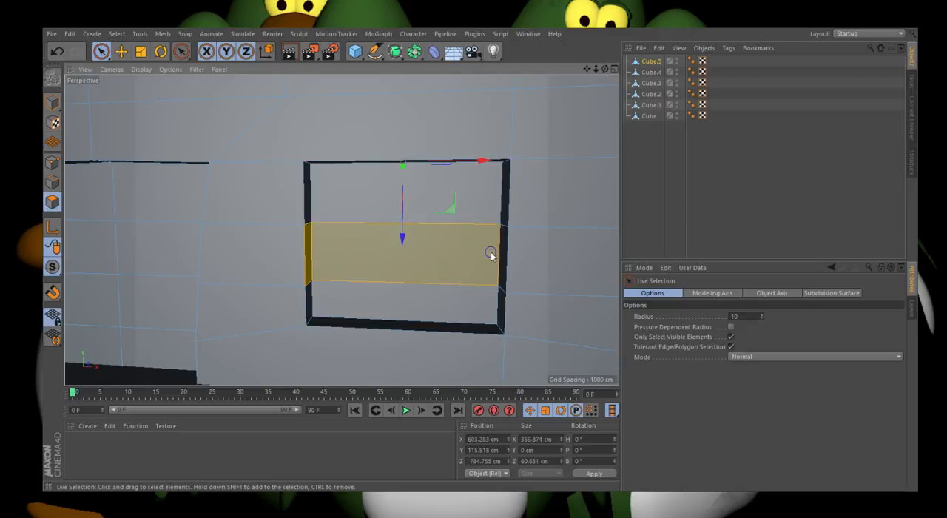
key("t")
left_click_drag(468, 256, 473, 258)
scroll(612, 275, "down", 5)
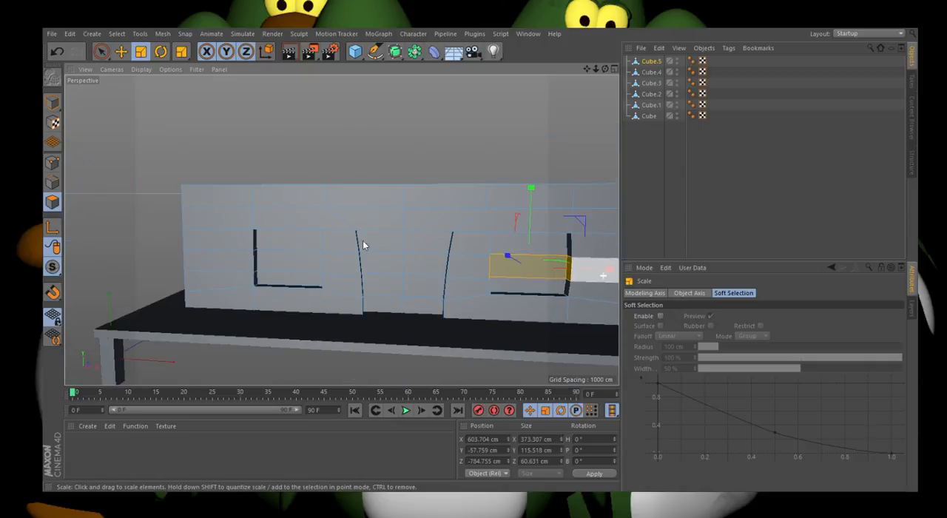
Step: Widen the middle row of back and side faces in the left window recess slightly along X and return to whole-object mode
scroll(269, 261, "up", 3)
left_click(269, 264)
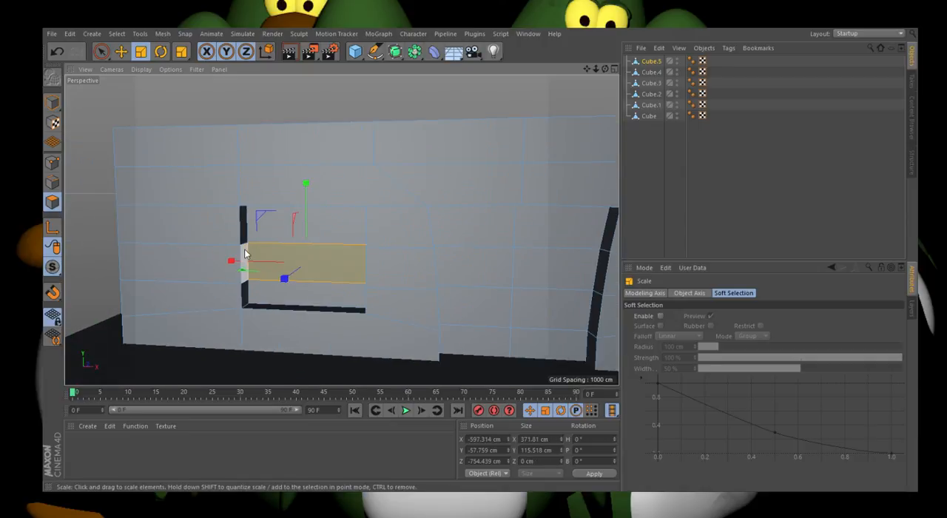
key("s")
left_click_drag(467, 270, 469, 271)
left_click(52, 103)
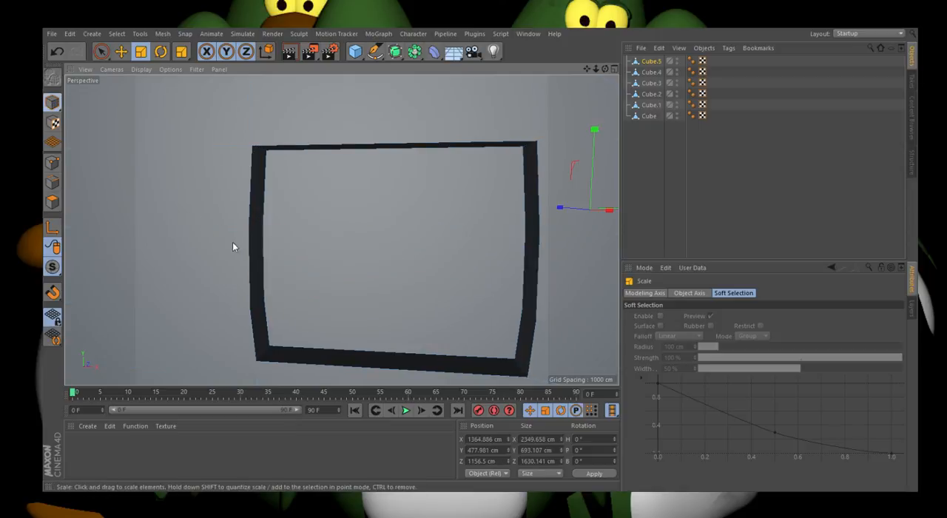
Step: Duplicate the platform's front-left leg and move the copy along X to about 78 cm, beside the original
scroll(234, 246, "down", 4)
scroll(234, 263, "down", 3)
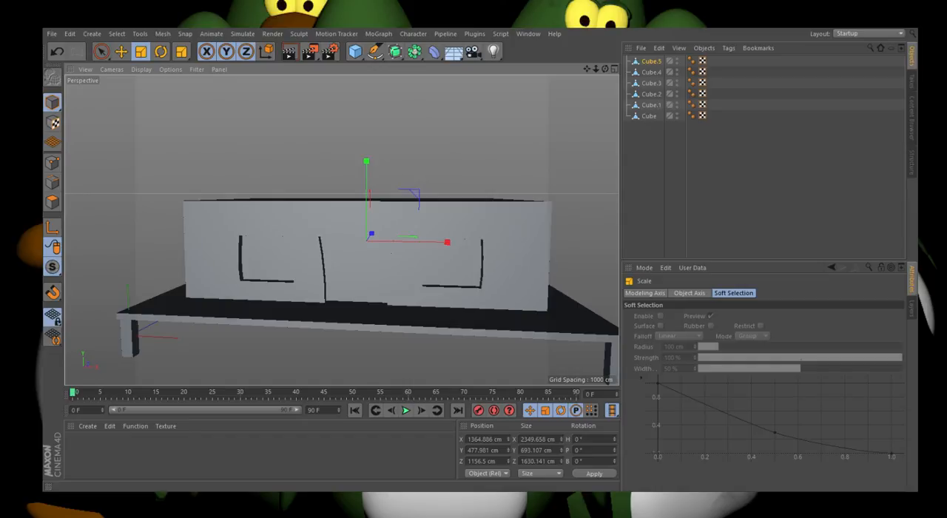
scroll(356, 260, "down", 1)
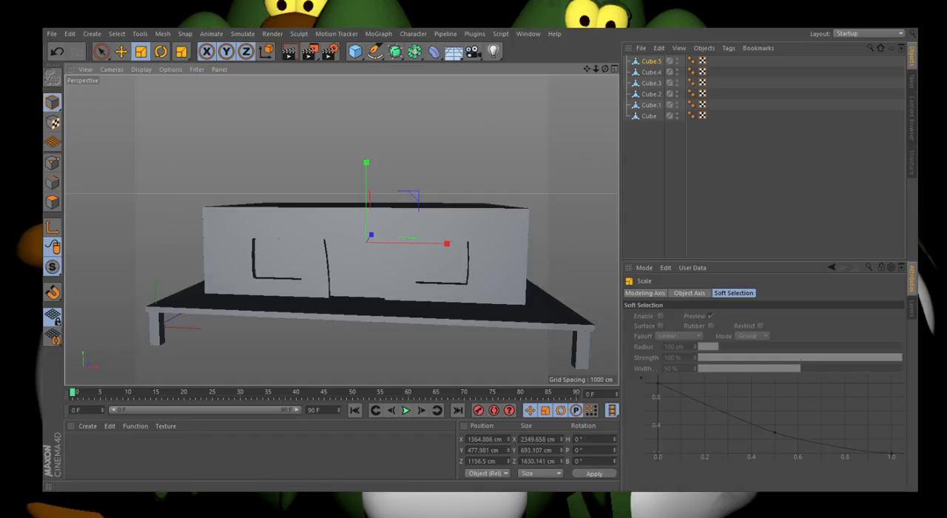
left_click_drag(333, 240, 368, 194, "alt")
left_click(132, 319)
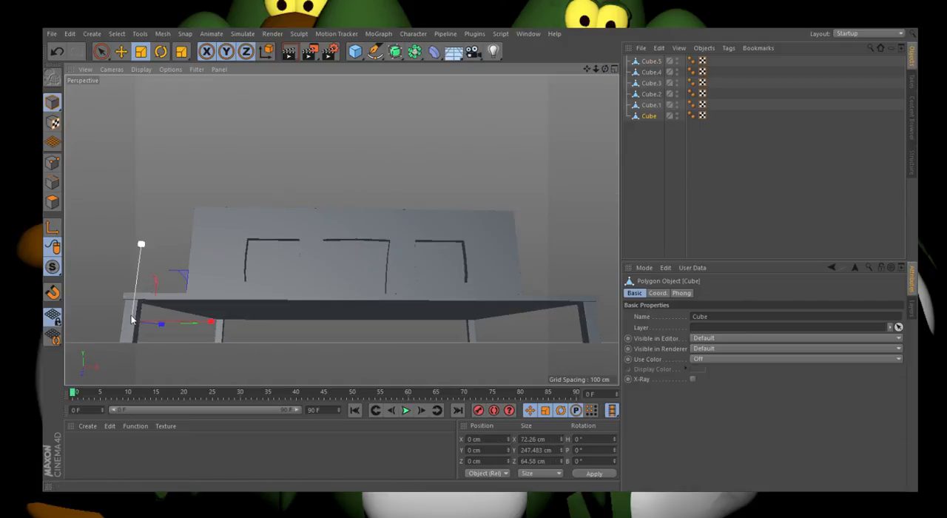
scroll(121, 259, "up", 1)
scroll(289, 170, "down", 1)
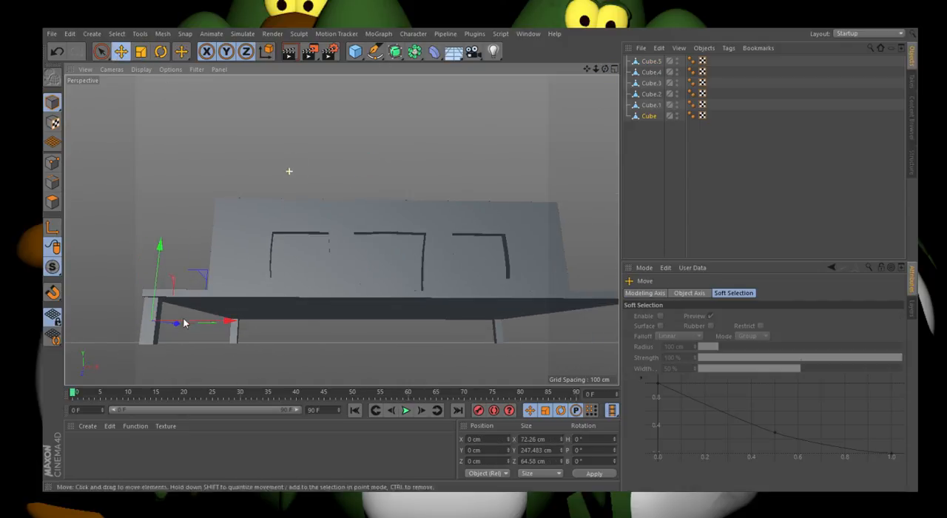
scroll(184, 320, "up", 4)
key("ctrl+c")
key("ctrl+v")
mouse_move(184, 319)
left_mouse_down()
mouse_move(211, 322)
mouse_move(168, 328)
left_mouse_up()
Step: Scale the copied leg into a thin strut about 31 cm along X and 29 cm along Z
left_click(141, 51)
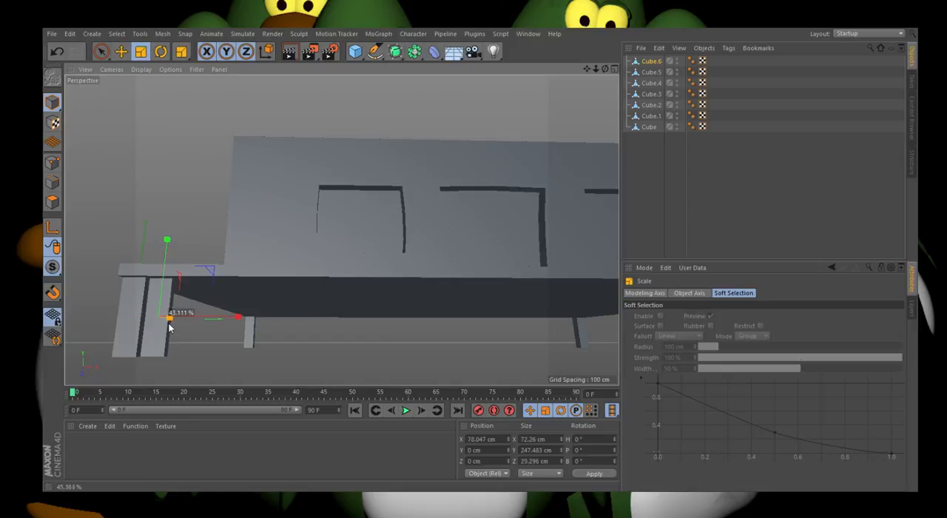
left_click_drag(238, 317, 204, 321)
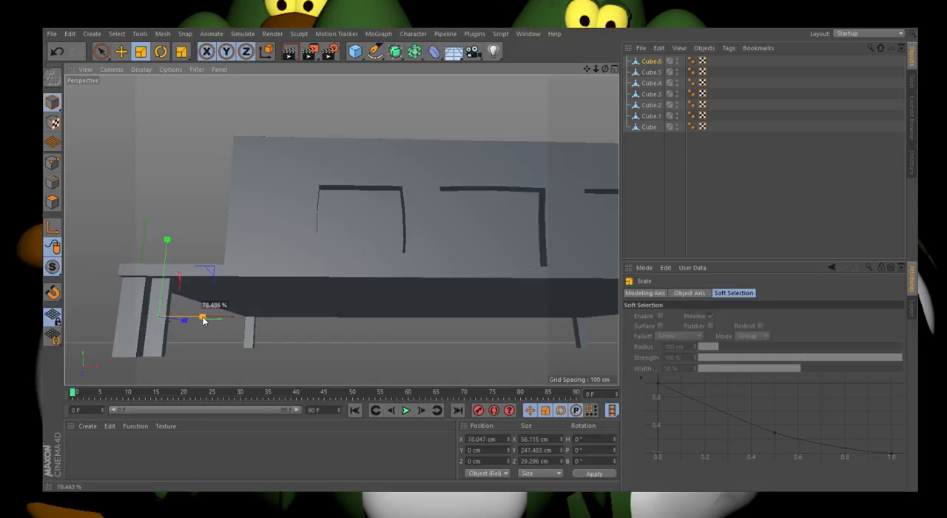
scroll(136, 328, "up", 3)
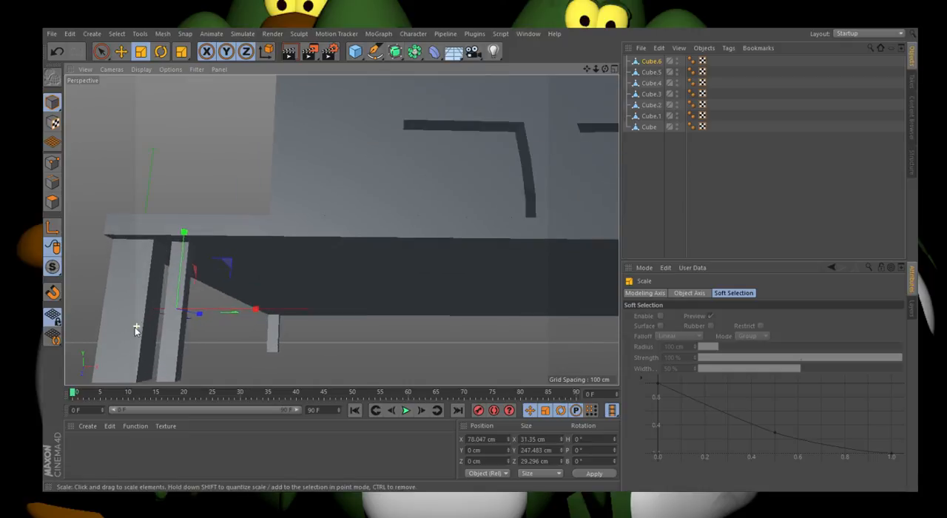
Step: Rotate the thin strut to a bank angle of about 29° so it leans against the front-left leg
left_click(161, 52)
left_click_drag(213, 268, 228, 288)
scroll(300, 229, "down", 3)
scroll(201, 314, "up", 3)
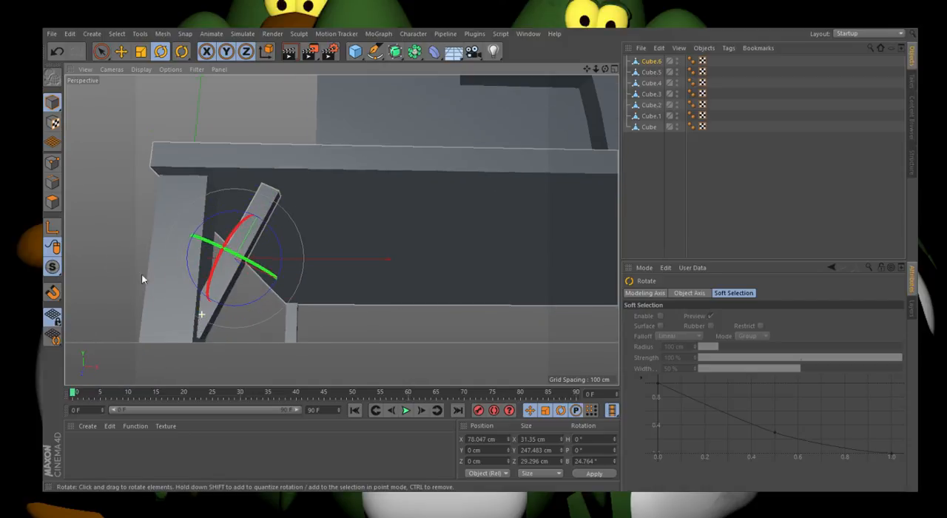
left_click_drag(281, 248, 282, 250)
Step: Extend the strut's top face up to the platform's underside, making it about 277 cm long, and return to whole-object mode
left_click(52, 201)
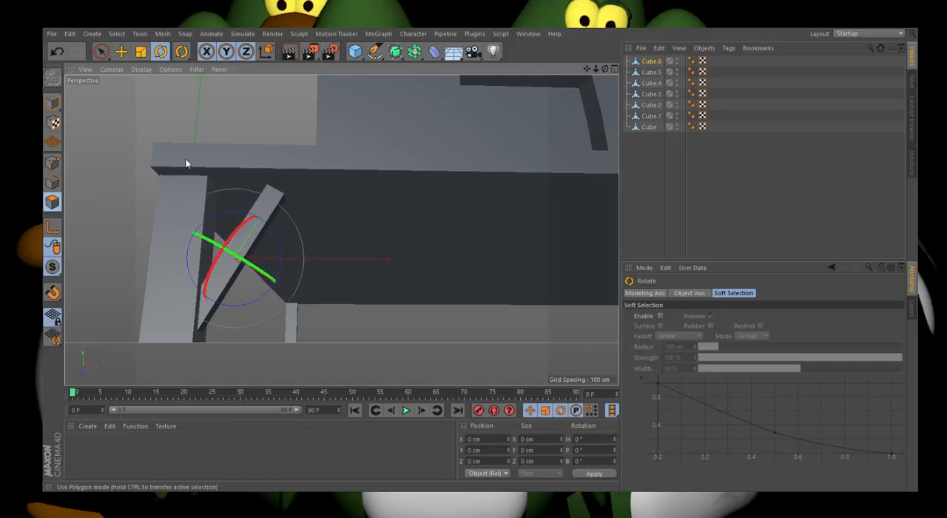
left_click_drag(605, 70, 604, 92)
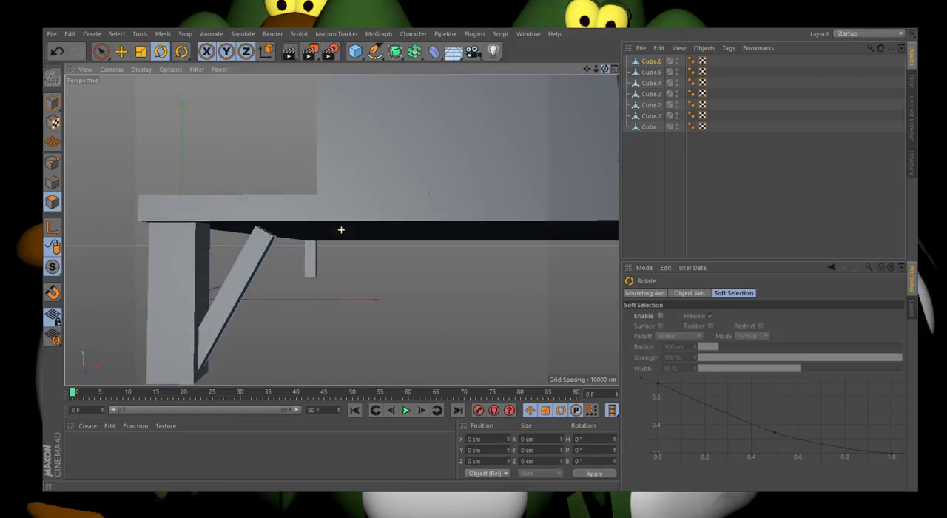
left_click(268, 236)
left_click(121, 51)
left_click_drag(259, 214, 298, 201)
left_click(52, 103)
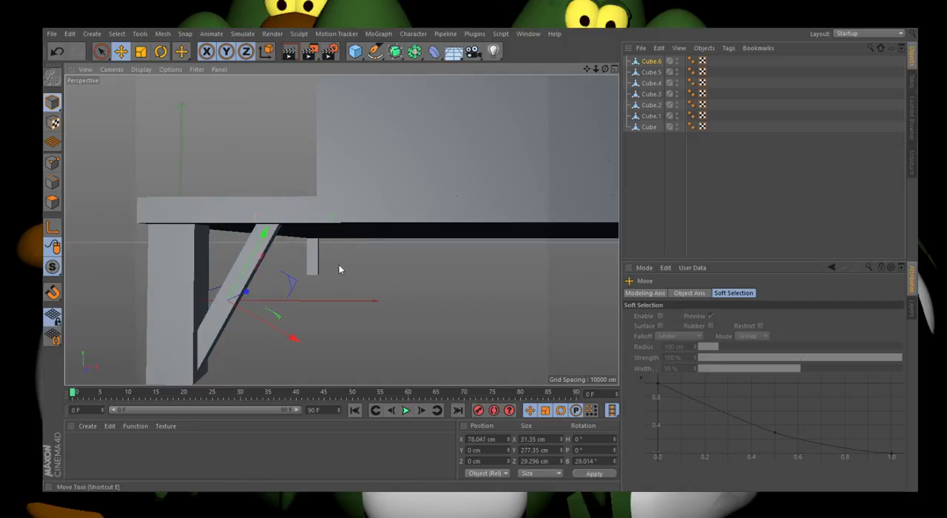
Step: Duplicate the diagonal strut and rotate the copy to a bank angle of about -24.5° to form an X brace
scroll(293, 264, "down", 2)
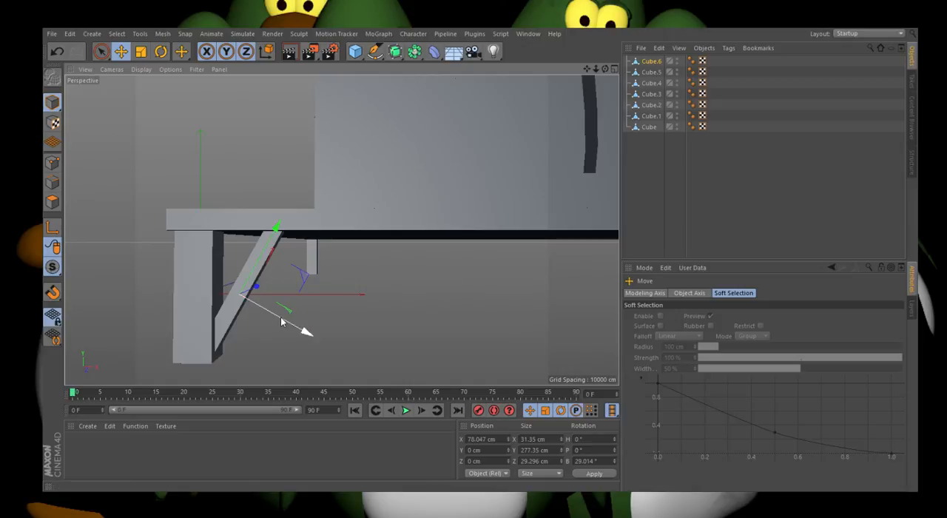
key("ctrl+c")
key("ctrl+v")
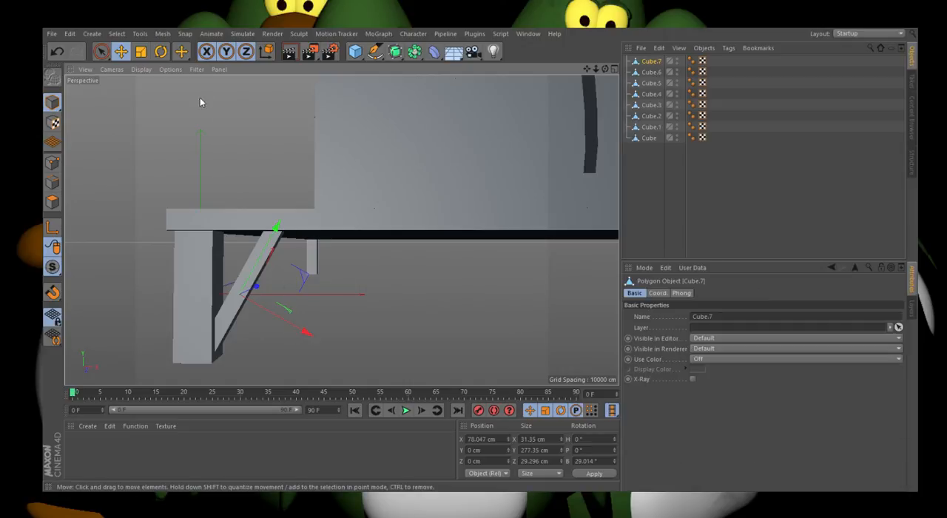
left_click(162, 52)
left_click_drag(281, 275, 256, 266)
key("e")
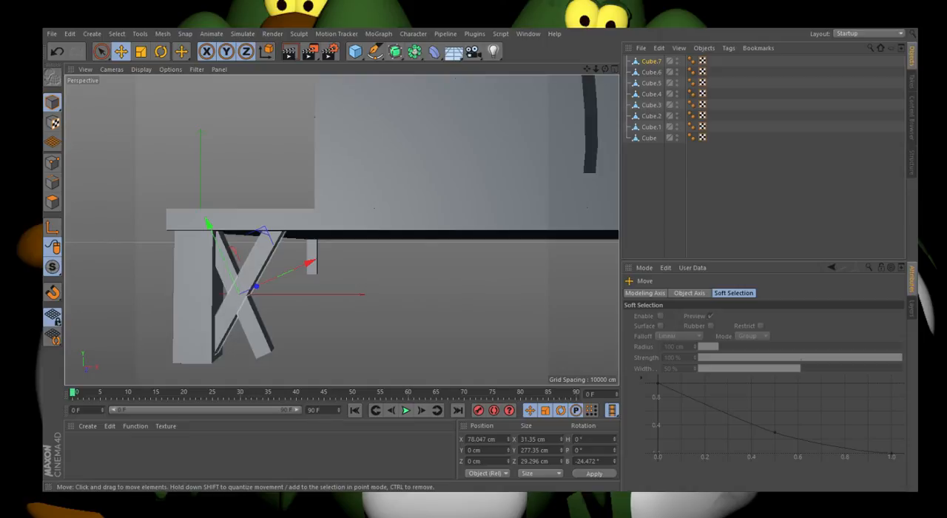
Step: Duplicate both crossed struts in place and group the copies under a null
left_click(261, 263, "shift")
left_click_drag(274, 293, 339, 295, "ctrl")
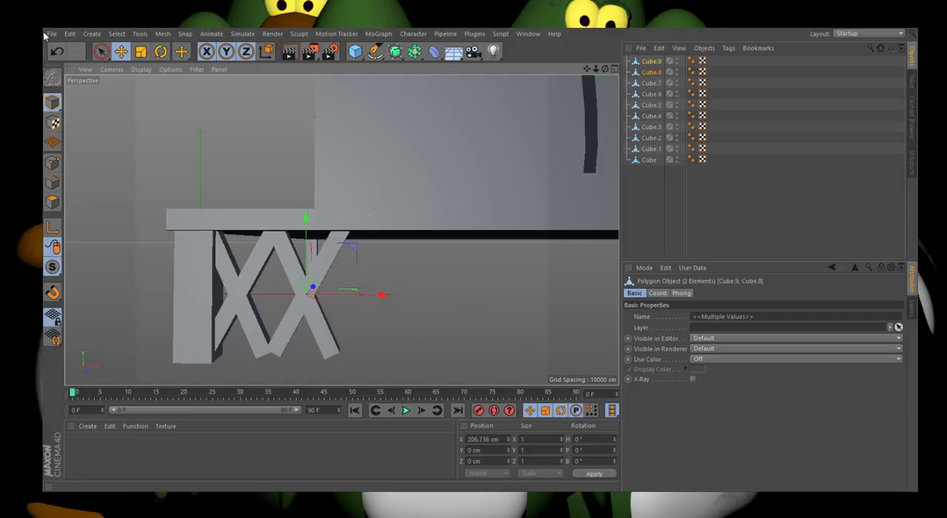
left_click(57, 52)
left_click(75, 52)
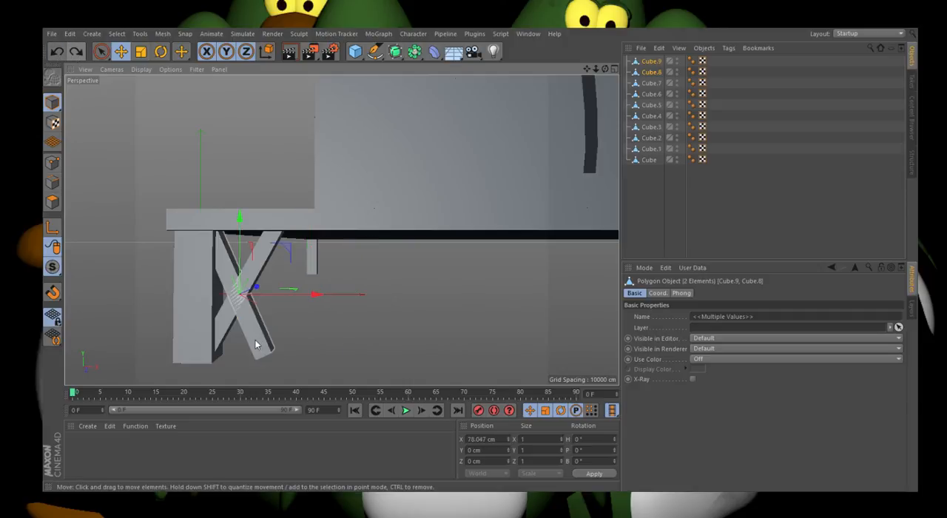
key("alt+g")
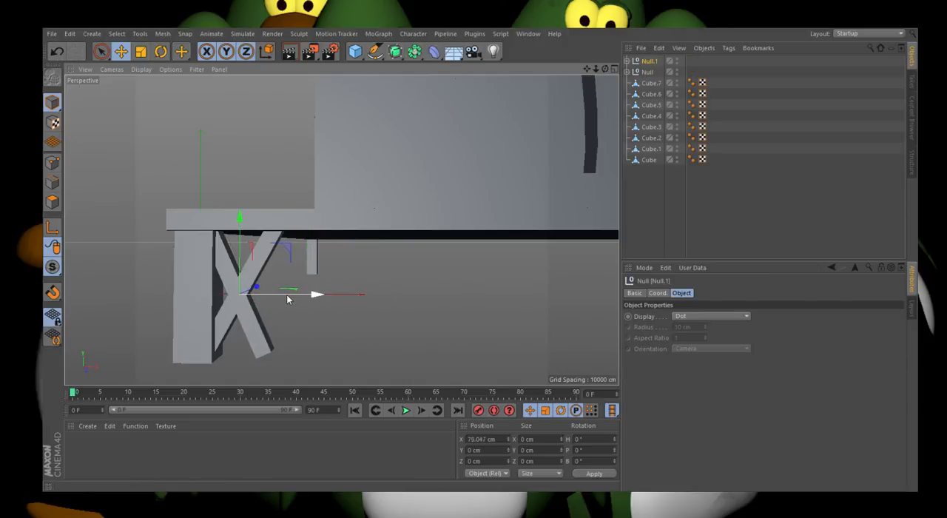
Step: Place two copies of the X brace group along X, at about 208 cm and 337 cm
left_click_drag(287, 296, 355, 294)
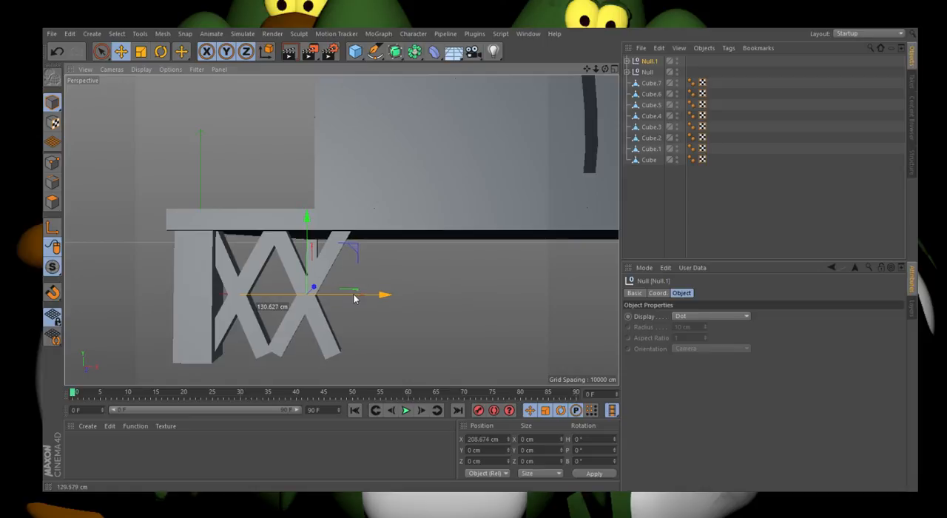
left_click_drag(398, 296, 418, 299)
scroll(260, 258, "down", 2)
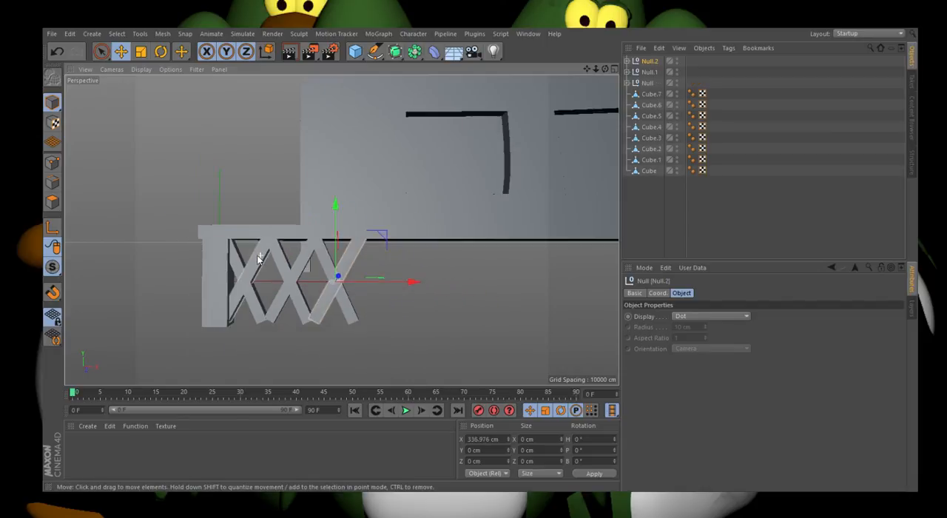
Step: Widen the third X brace group along X to about 135%
scroll(318, 279, "up", 2)
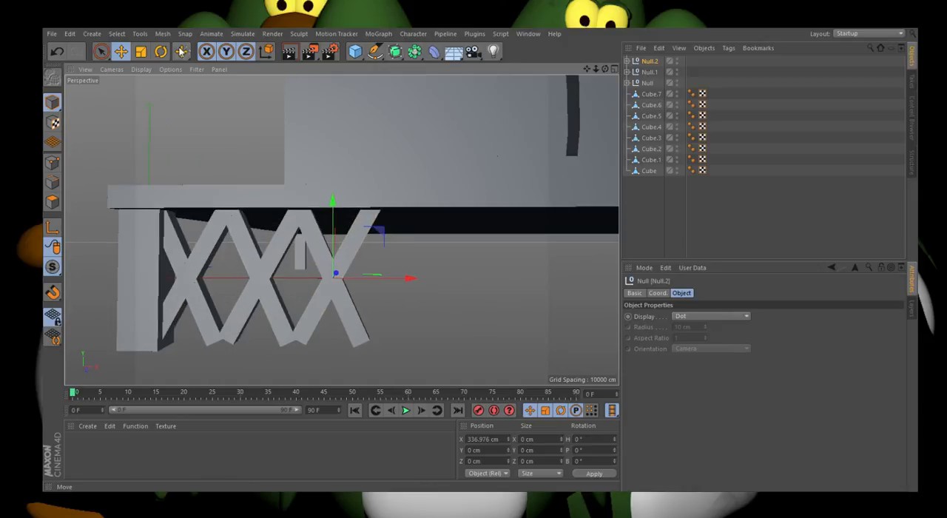
left_click(147, 53)
left_click_drag(378, 285, 392, 282)
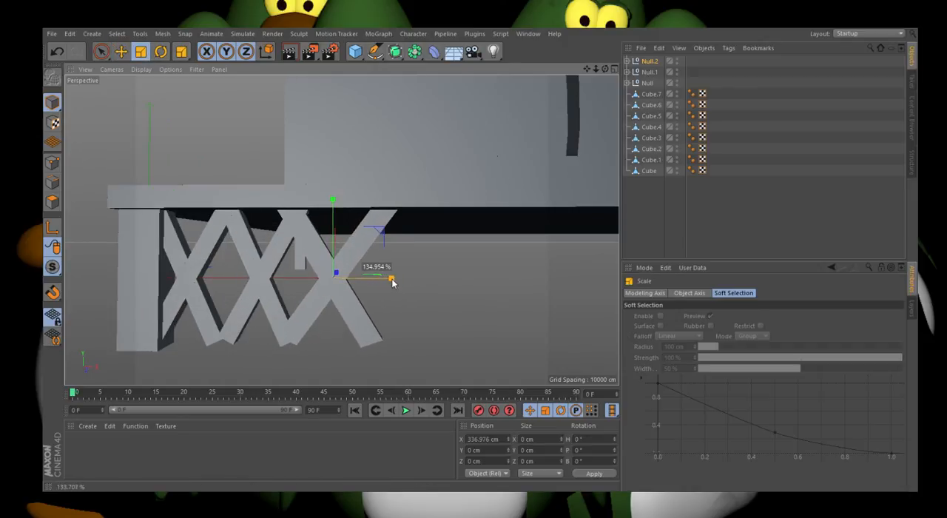
Step: Delete the two narrower X brace groups and the two original loose struts, keeping only the widened brace
left_click(652, 73)
key("Delete")
left_click(649, 73)
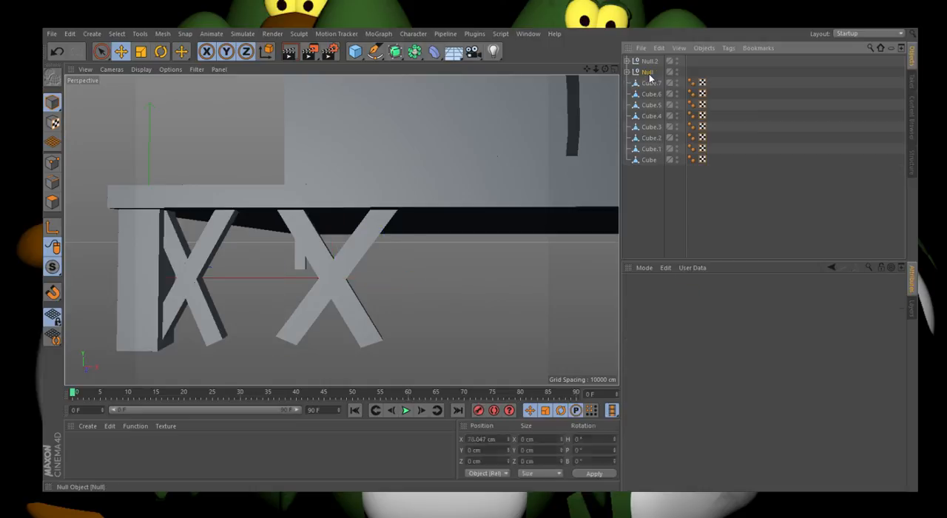
key("Delete")
left_click(650, 63)
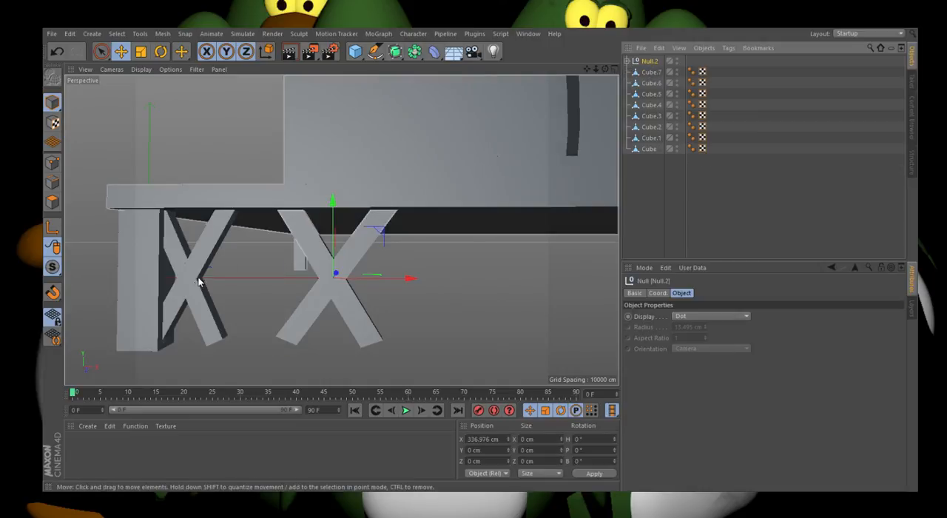
left_click(194, 282)
key("Delete")
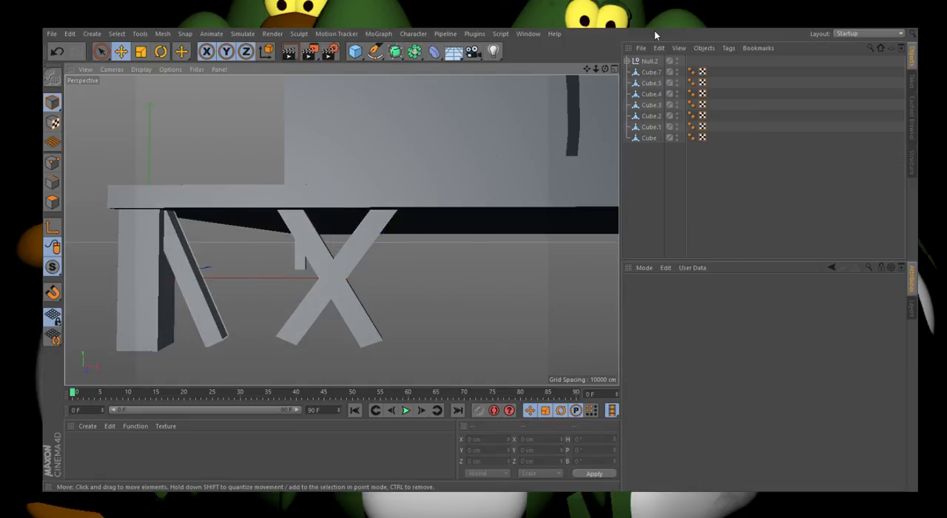
left_click(651, 72)
key("Delete")
Step: Move the widened brace beside the leg at about X 95 cm and place copies at about X 269 cm and 447 cm
left_click(650, 60)
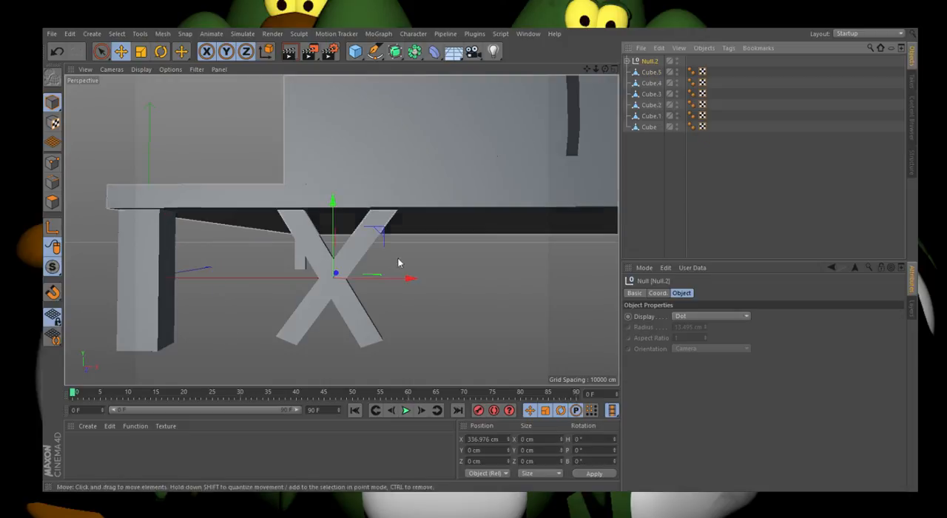
left_click_drag(367, 278, 350, 287)
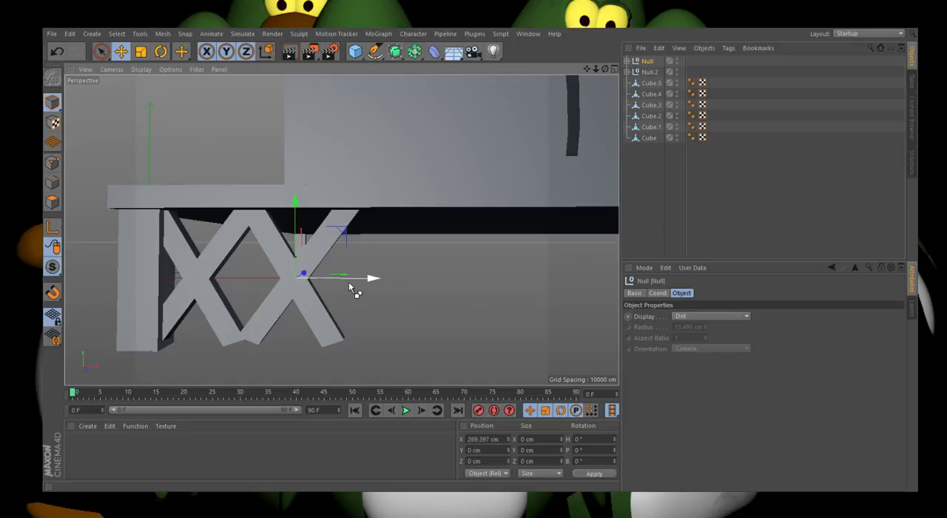
left_click_drag(349, 281, 446, 284, "ctrl")
scroll(360, 280, "down", 3)
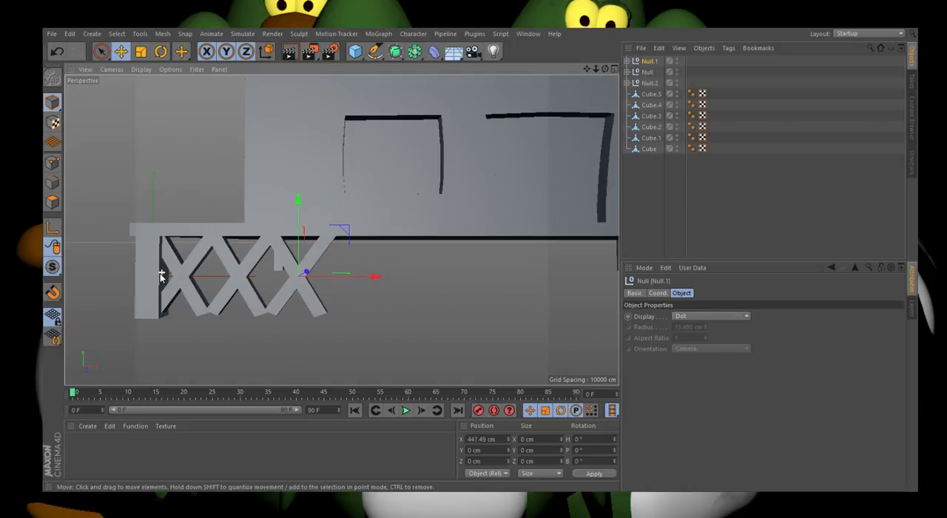
Step: Group the three X braces together under one null
left_click(650, 83)
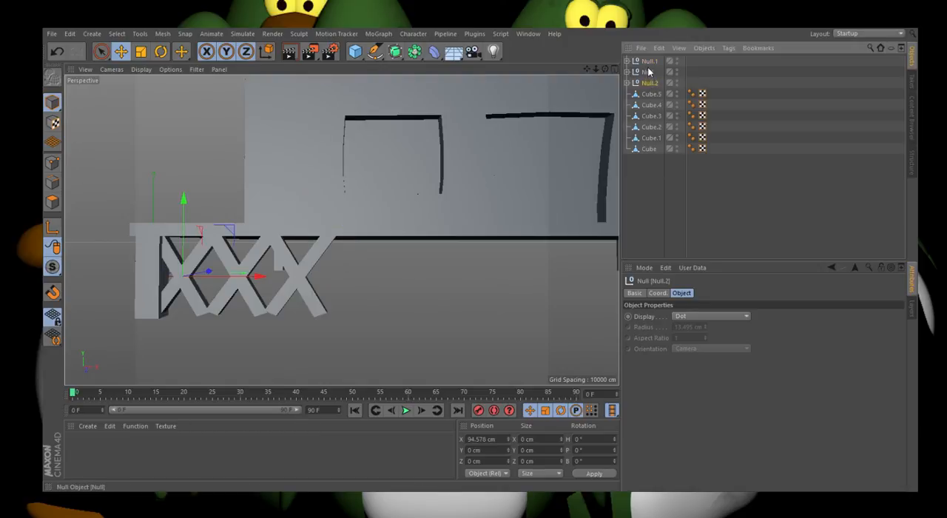
left_click(647, 63, "shift")
key("alt+g")
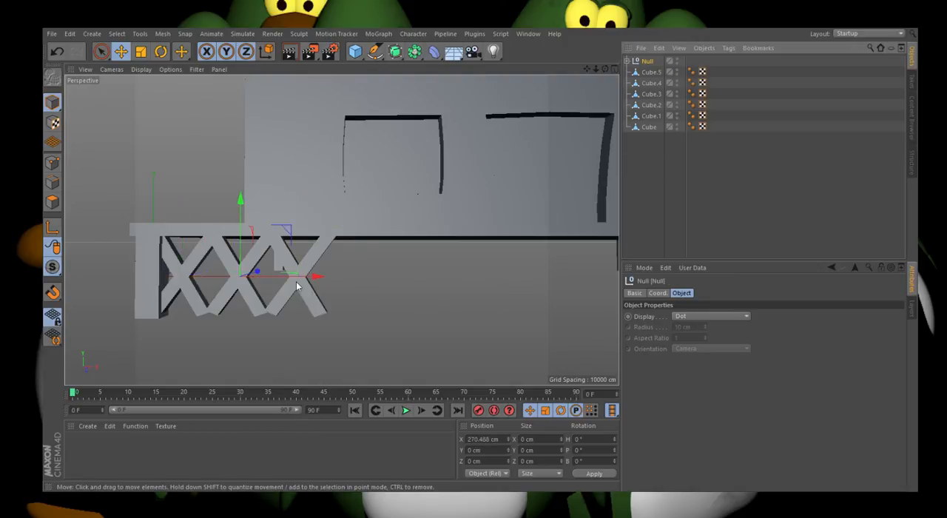
Step: Try extending the lattice with a copy of the three-brace group at about X 797 cm, and remove that copy
left_click_drag(315, 276, 473, 289)
scroll(124, 274, "down", 5)
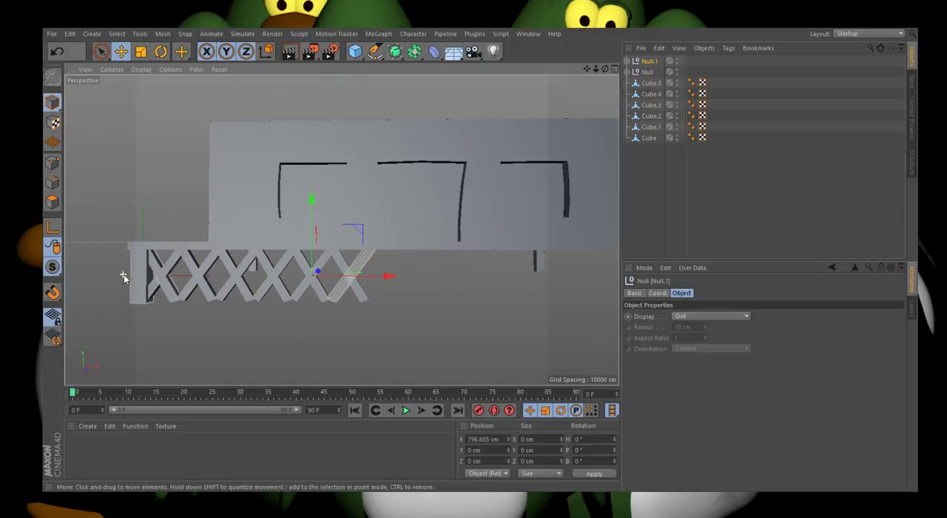
scroll(385, 276, "up", 6)
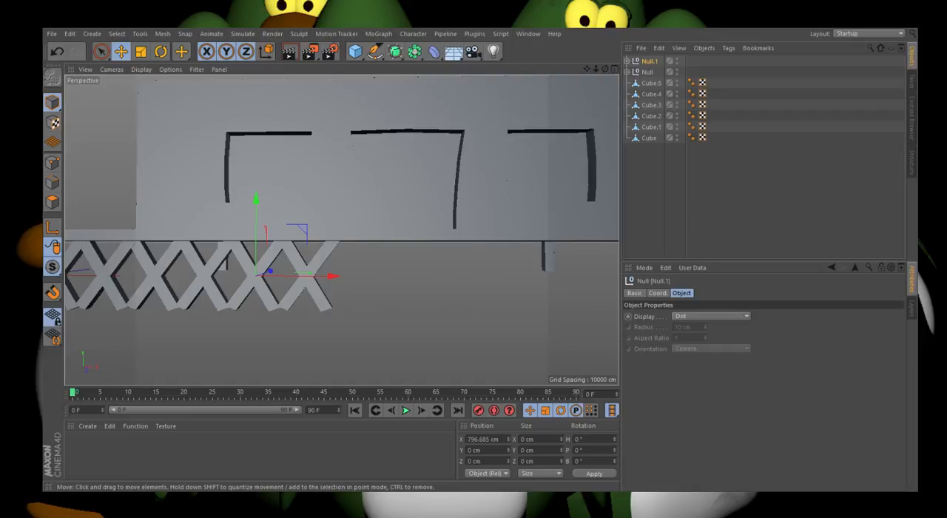
scroll(294, 307, "down", 5)
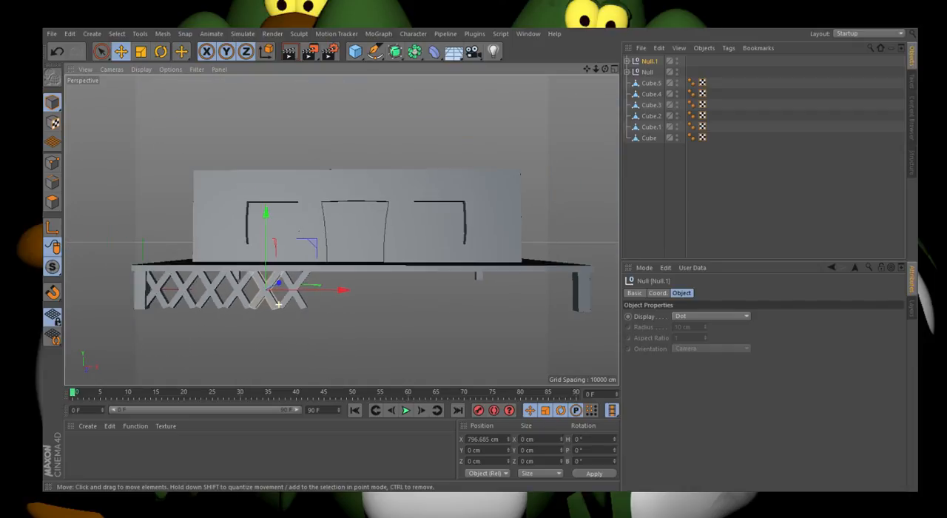
scroll(190, 275, "up", 5)
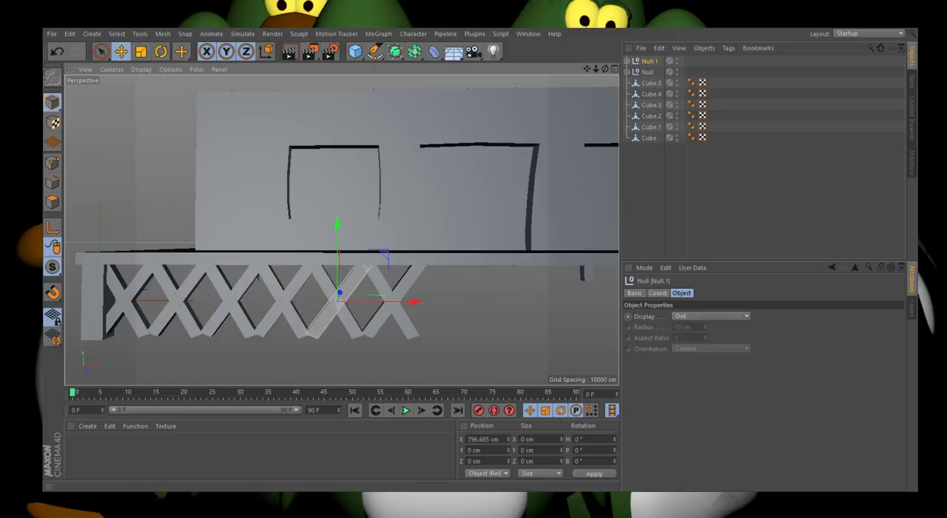
key("Delete")
Step: Scale the remaining three-brace group down along Y and place a copy below it at about Y -106 cm
left_click(648, 63)
scroll(173, 310, "up", 3)
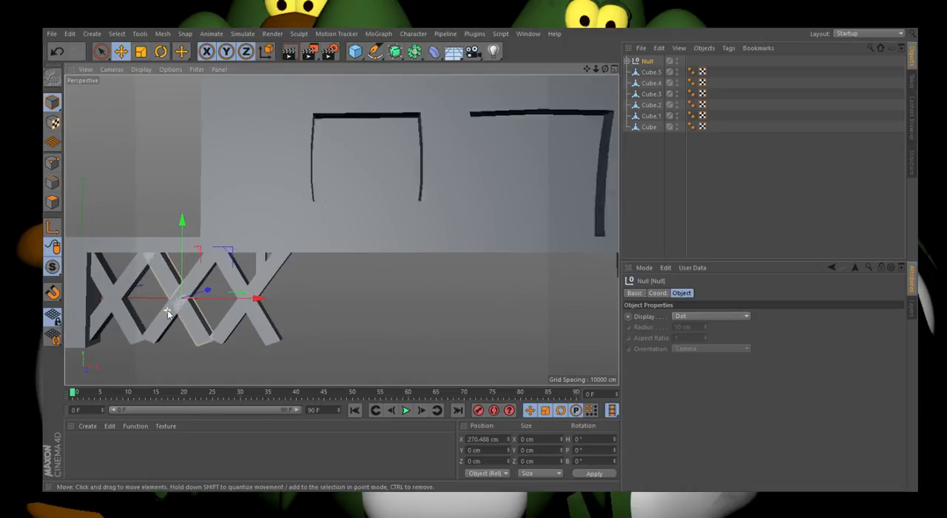
left_click(141, 53)
left_click_drag(187, 242, 184, 283)
left_click(120, 51)
left_click(54, 54)
scroll(125, 309, "up", 5)
scroll(148, 296, "up", 6)
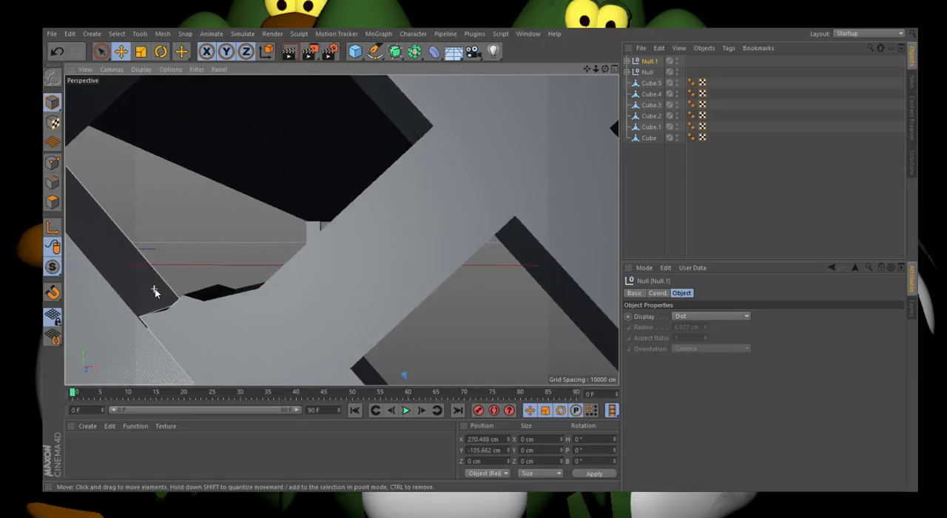
Step: Group the two stacked rows of X braces under a single null
scroll(278, 307, "down", 5)
scroll(218, 257, "down", 6)
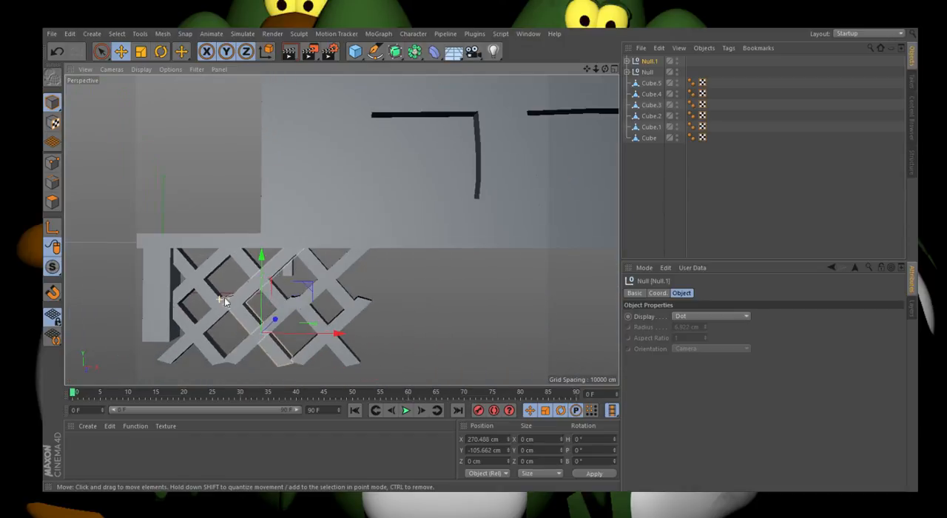
left_click(445, 299)
left_click(647, 72)
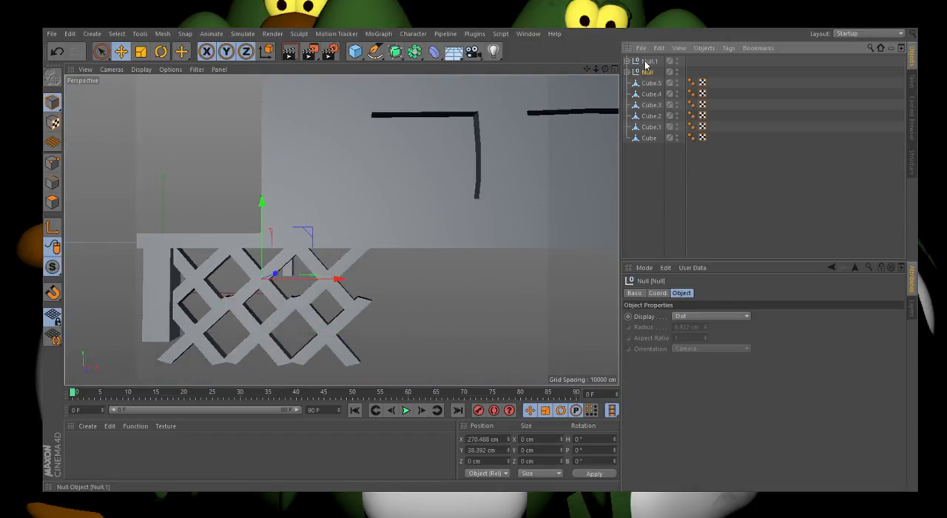
left_click(646, 62, "ctrl")
left_click(676, 365)
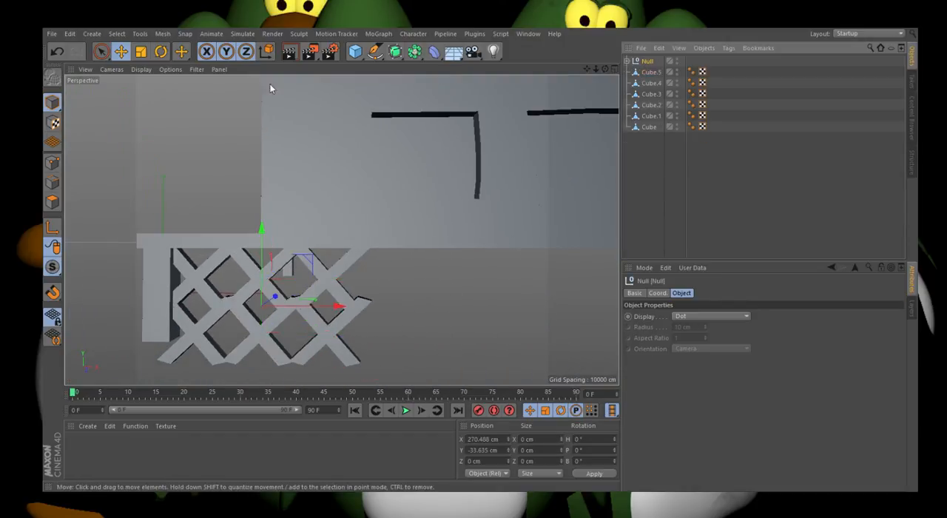
Step: Scale the combined lattice down along Y and raise it to about Y -2 cm so it fits beneath the platform
left_click(140, 51)
left_click_drag(261, 227, 269, 248)
left_click(121, 52)
scroll(145, 252, "down", 3)
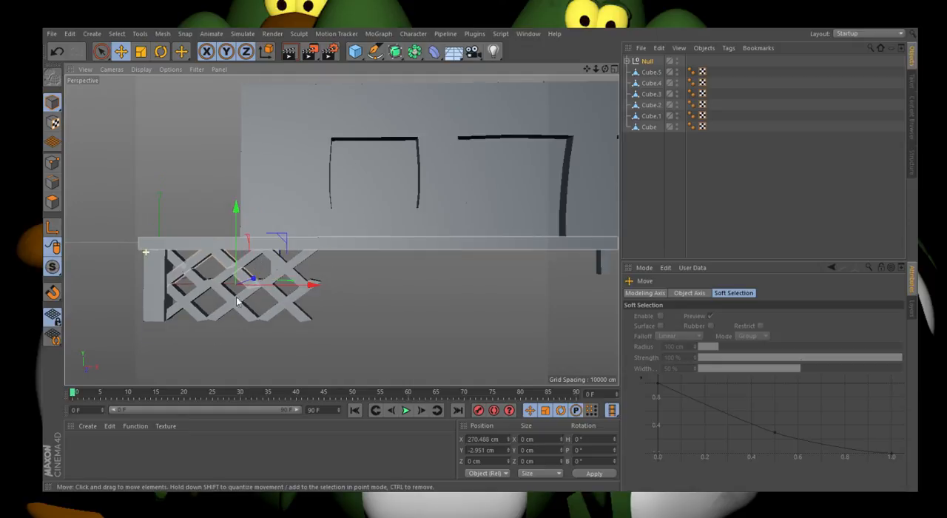
left_click_drag(239, 264, 239, 267)
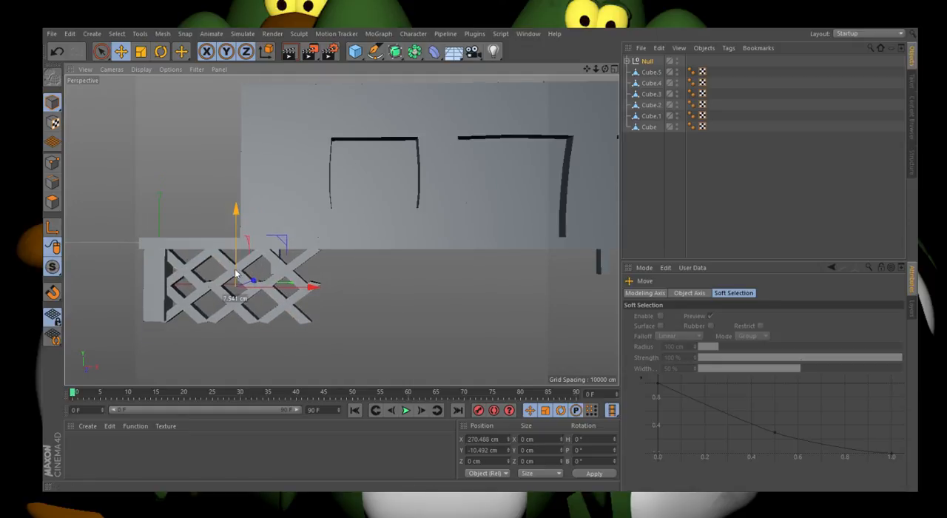
scroll(160, 320, "up", 4)
mouse_move(290, 239)
left_mouse_down()
mouse_move(297, 248)
mouse_move(294, 235)
left_mouse_up()
left_click(143, 56)
left_click_drag(294, 185, 296, 209)
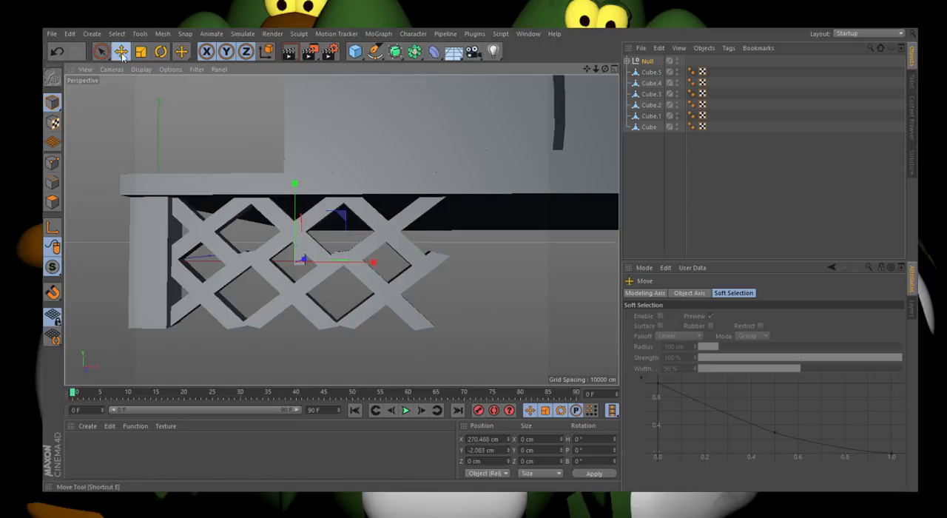
Step: Place a copy of the lattice group farther along the platform at about X 787 cm
scroll(115, 251, "down", 3)
scroll(304, 267, "up", 1)
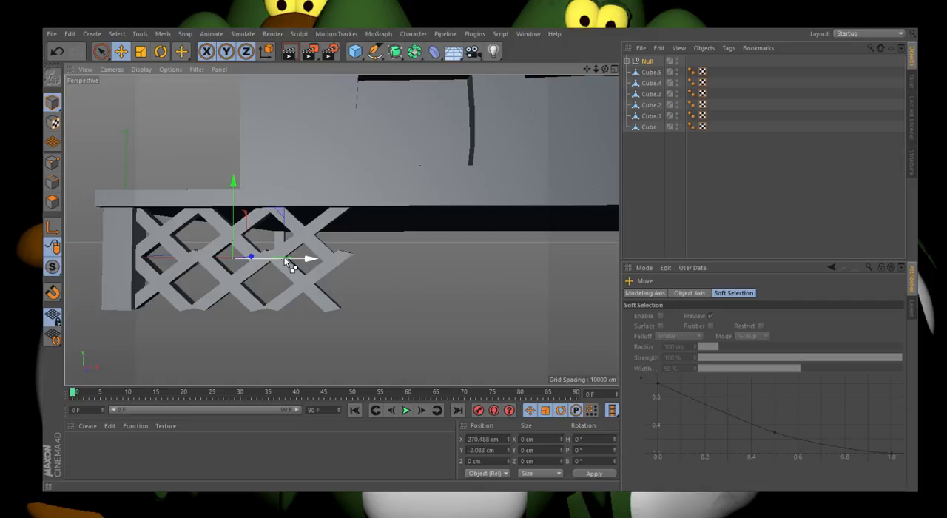
left_click_drag(290, 263, 498, 248, "ctrl")
scroll(139, 321, "down", 3)
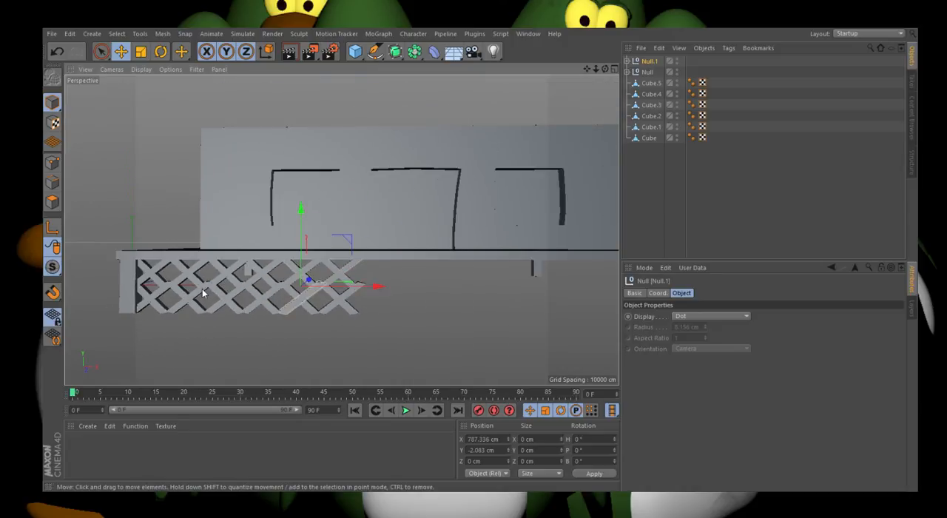
Step: Delete both lattice groups from beneath the platform
scroll(202, 290, "up", 2)
key("Delete")
left_click(646, 62)
key("Delete")
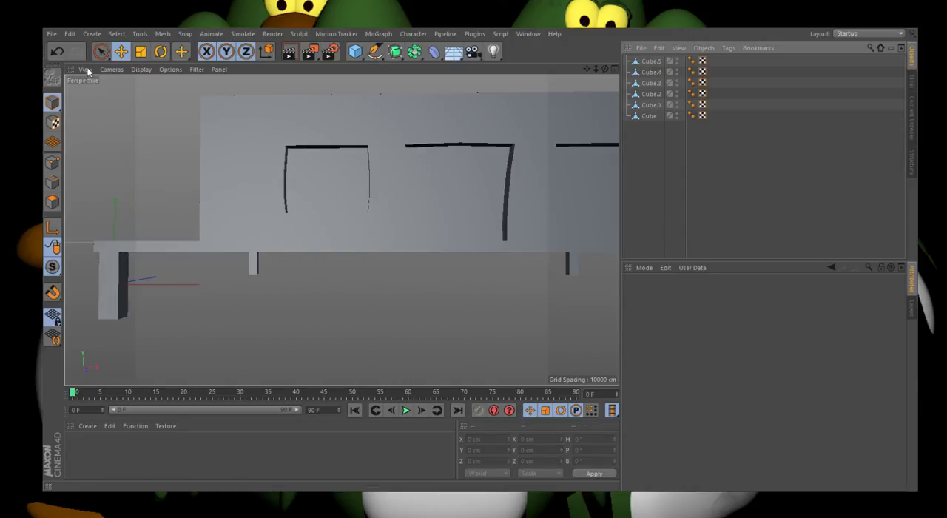
Step: Add a cube slimmed to about 21.4 × 200 × 24.7 cm, move it to about X 210 cm, and make it editable
left_click(147, 103)
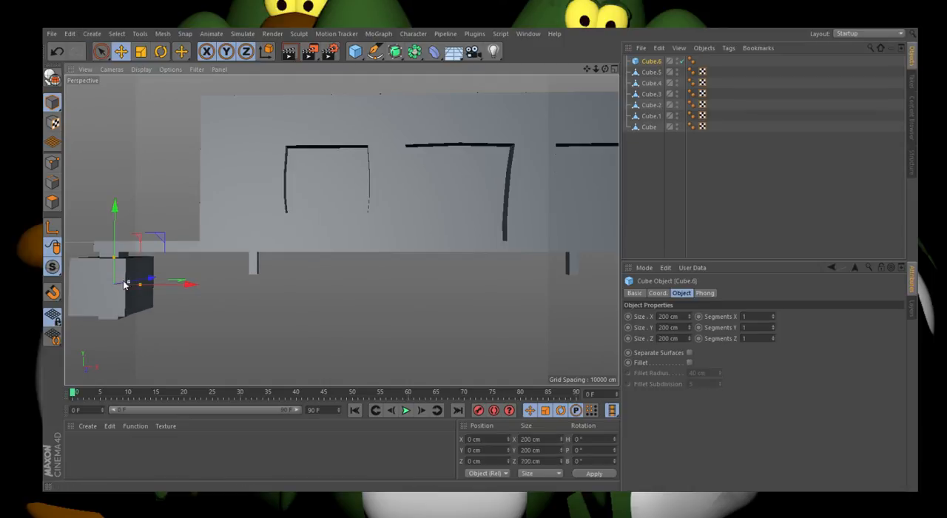
left_click_drag(131, 284, 115, 286)
scroll(104, 282, "up", 3)
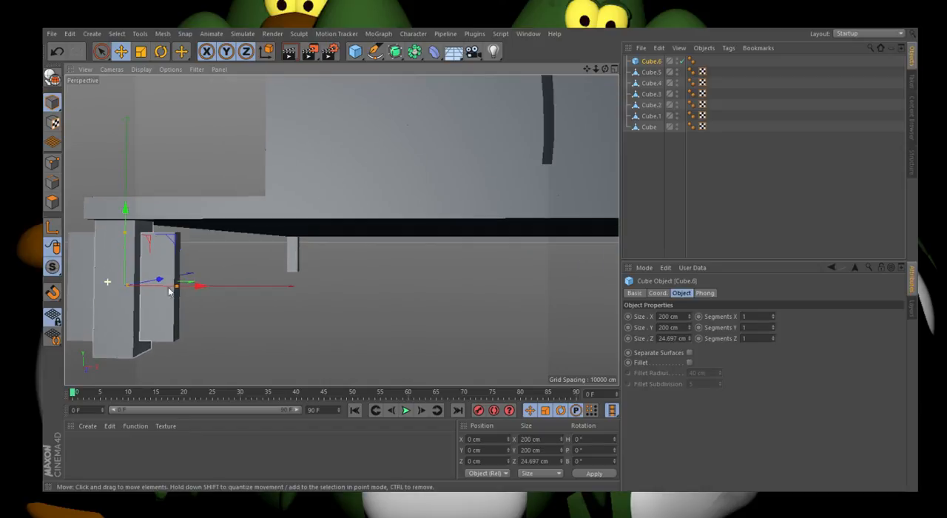
left_click_drag(206, 289, 239, 295)
left_click(52, 79)
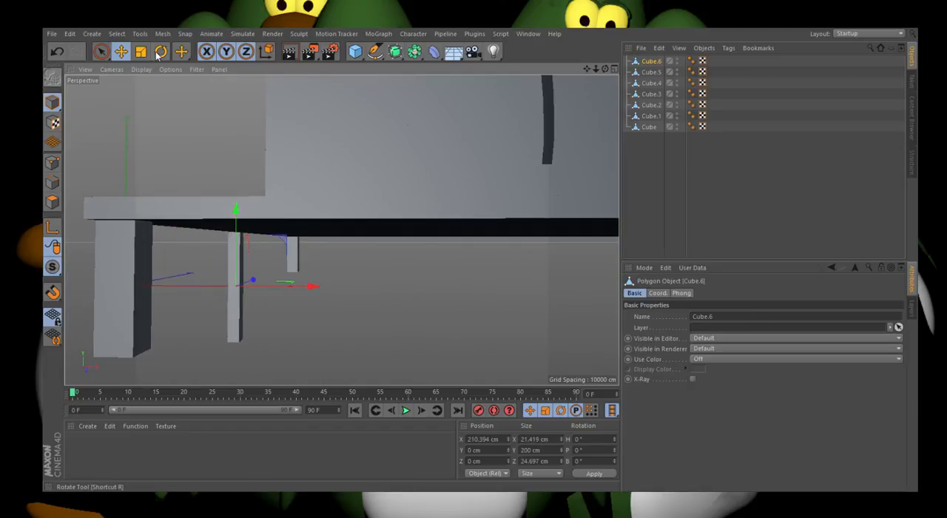
Step: Rotate the slim beam to about 51.5° in bank and shift it next to the leg at about X 126 cm, Y 23 cm
left_click(161, 51)
left_click_drag(256, 242, 284, 271)
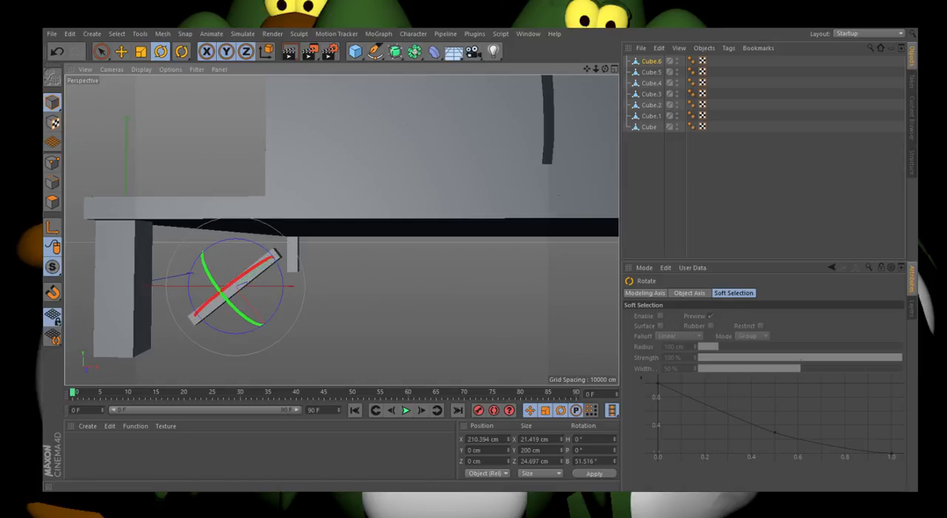
key("e")
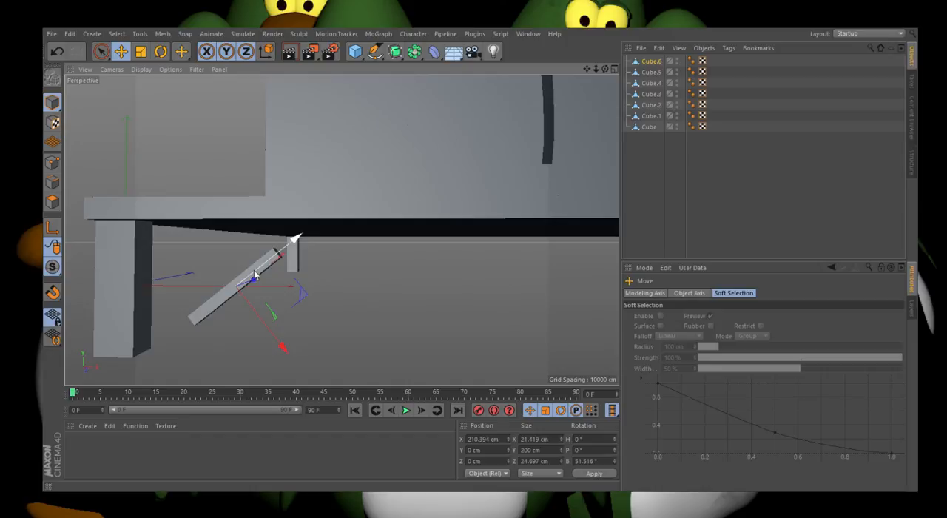
left_click_drag(239, 285, 203, 326)
Step: Set the beam at about 35.3° from the leg's foot and extend its upper end for a length of about 303 cm
left_click(161, 53)
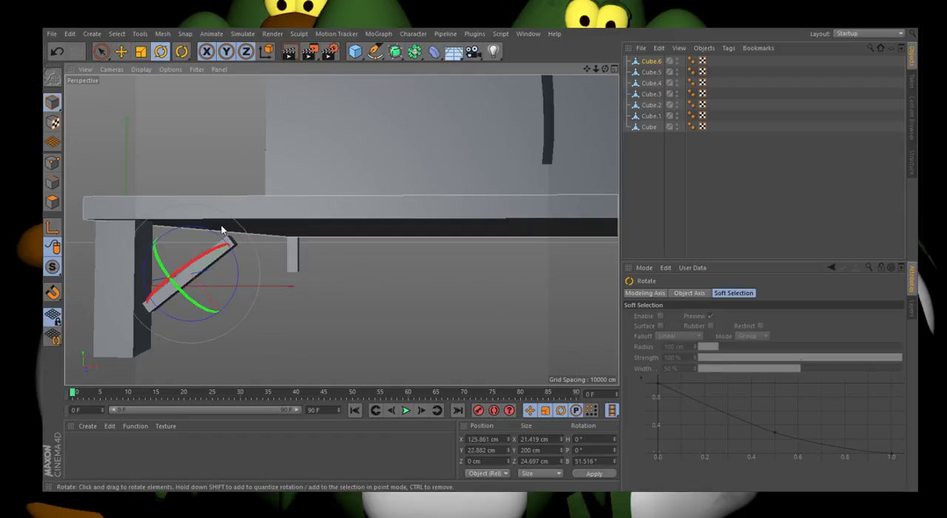
left_click_drag(215, 239, 200, 223)
left_click_drag(203, 223, 263, 198)
left_click(122, 51)
left_click(52, 201)
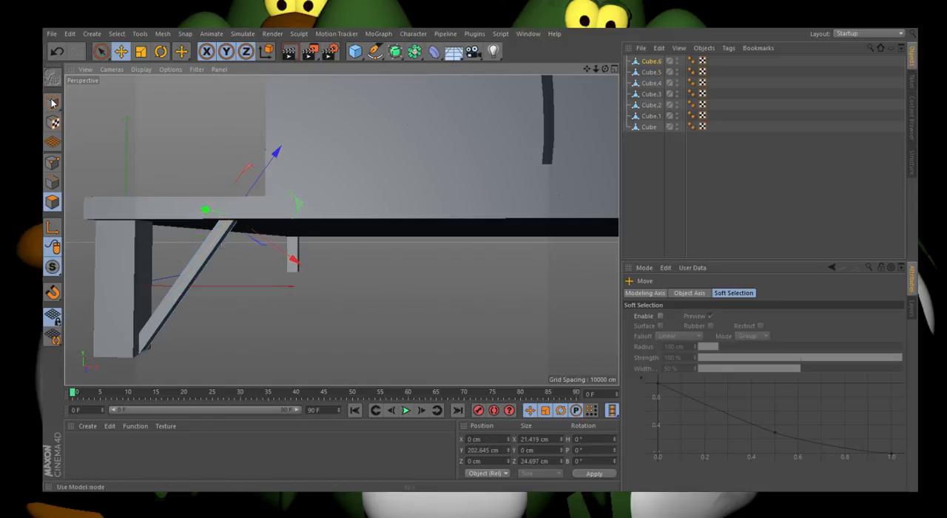
left_click(52, 103)
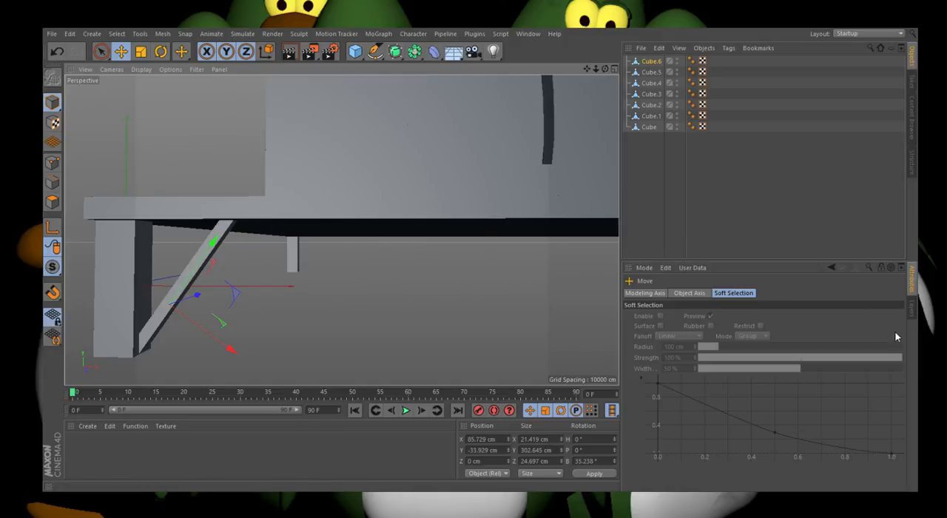
Step: Create a crossing copy of the beam at about -39.8° and shorten its upper end for a length of about 209 cm
left_click(161, 51)
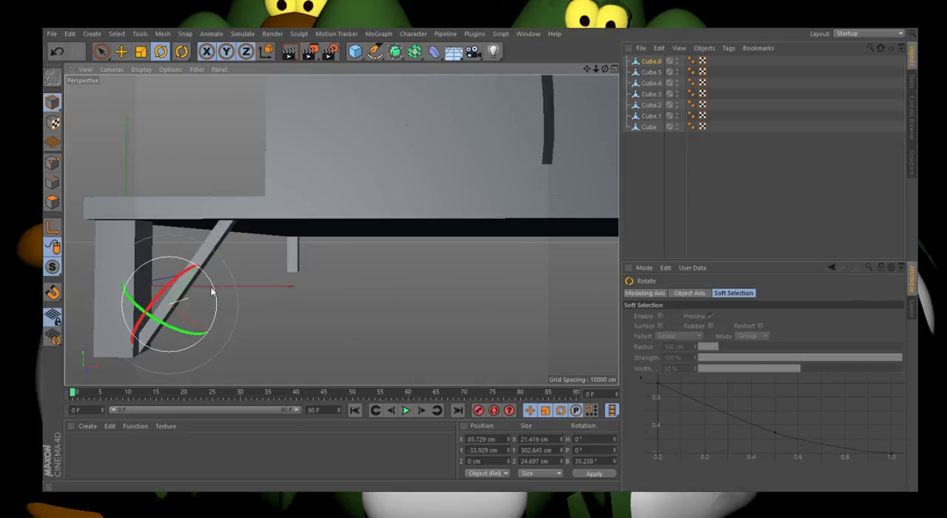
left_click_drag(211, 293, 161, 255, "ctrl")
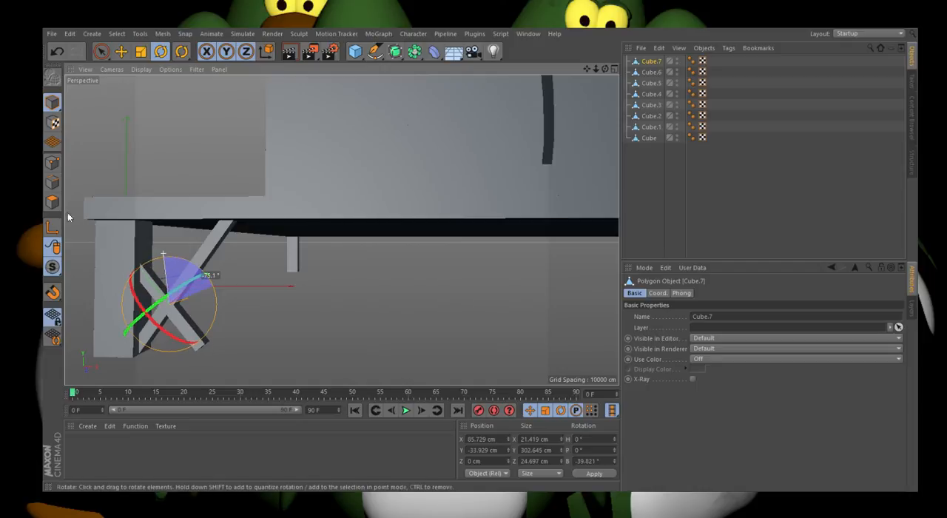
left_click(53, 202)
left_click(121, 55)
left_click_drag(85, 199, 112, 242)
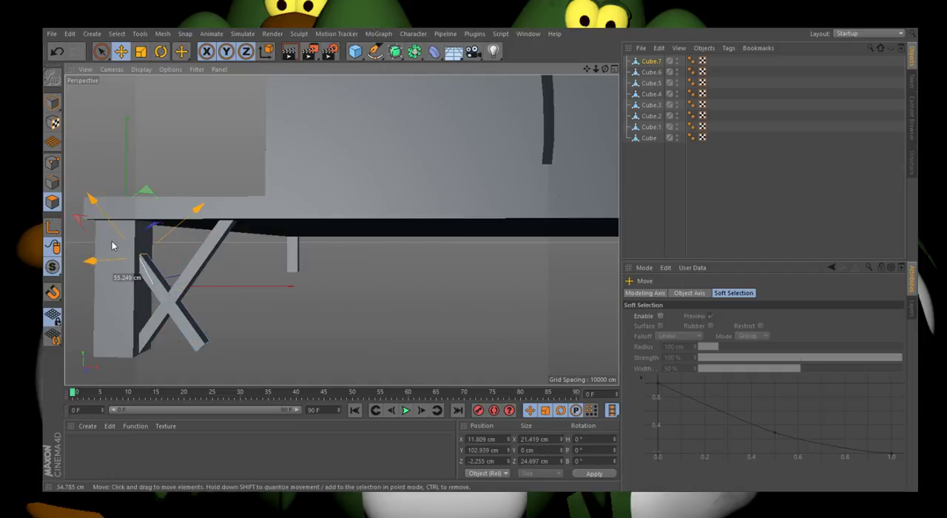
left_click(57, 51)
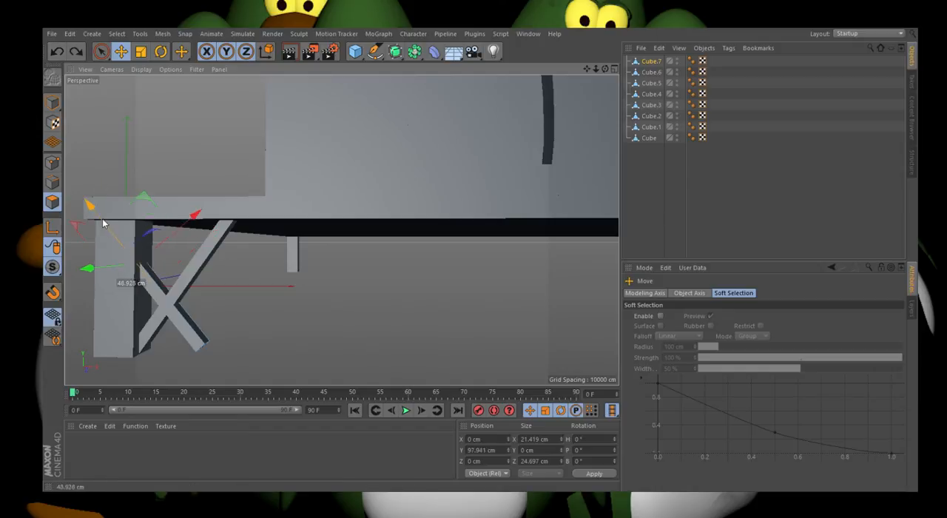
left_click(53, 102)
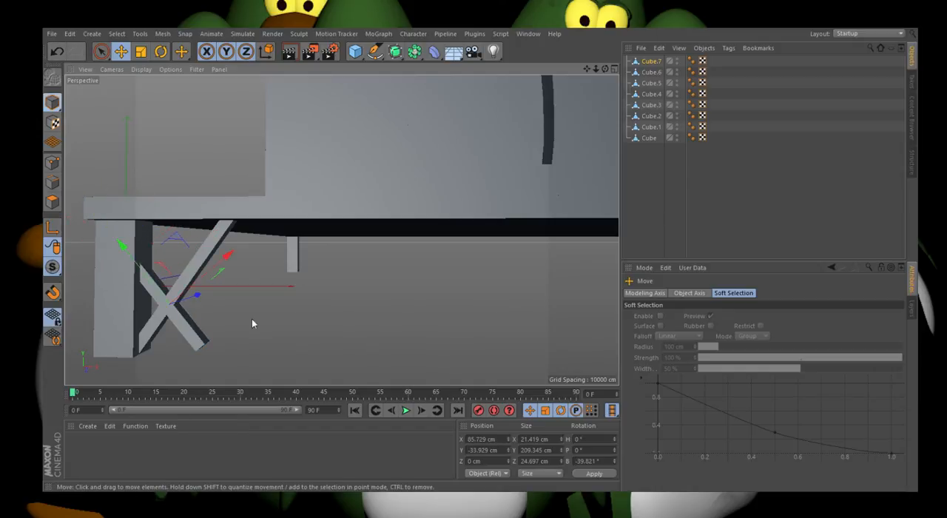
Step: Copy both crossed braces along X to about X 212 cm
left_click(194, 269, "shift")
left_click_drag(213, 304, 278, 311, "ctrl")
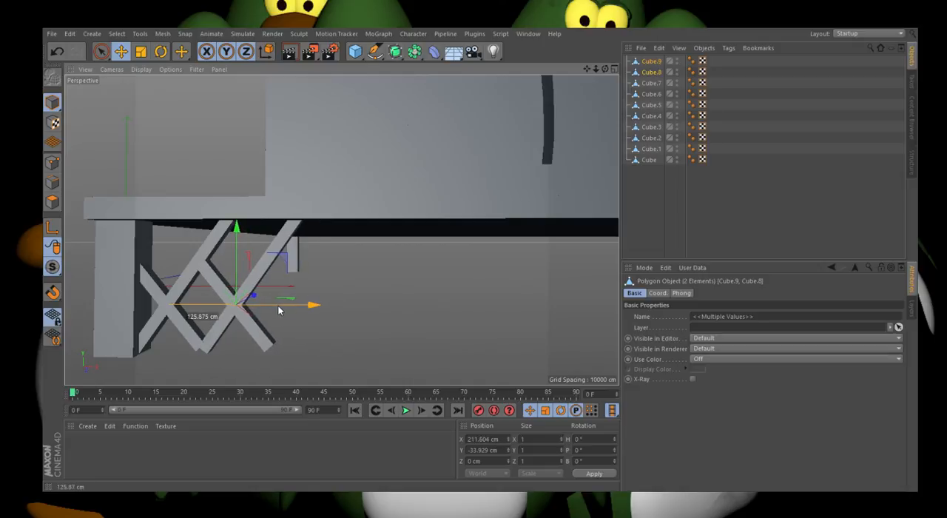
left_click_drag(278, 310, 278, 310, "ctrl")
Step: Rotate the first X's shorter brace to about -28° and extend its upper end for a length of about 234 cm
left_click(208, 294)
left_click(160, 51)
left_click_drag(165, 259, 173, 267)
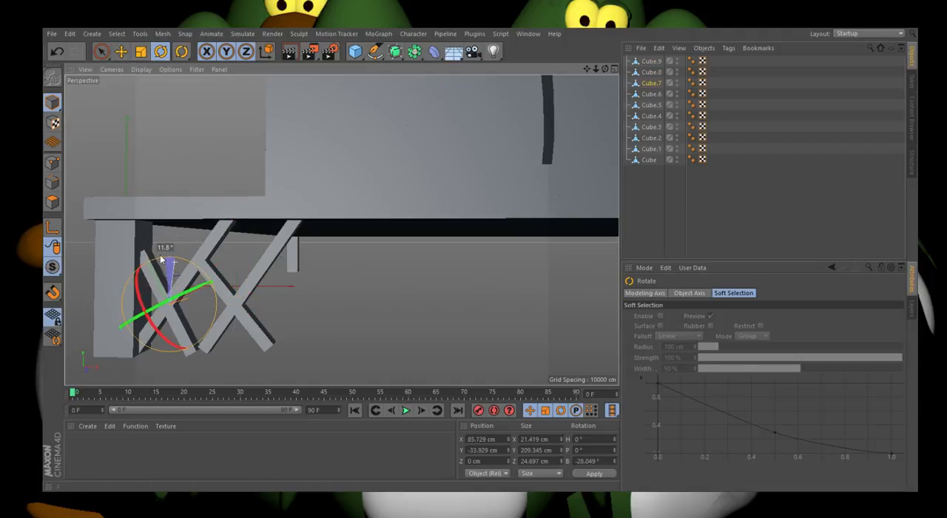
left_click(52, 202)
left_click(120, 51)
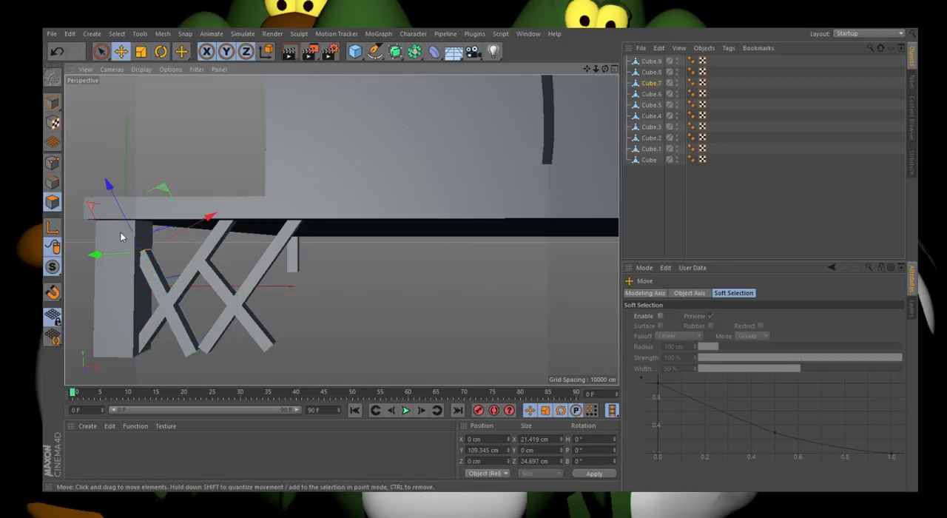
left_click_drag(106, 184, 128, 212)
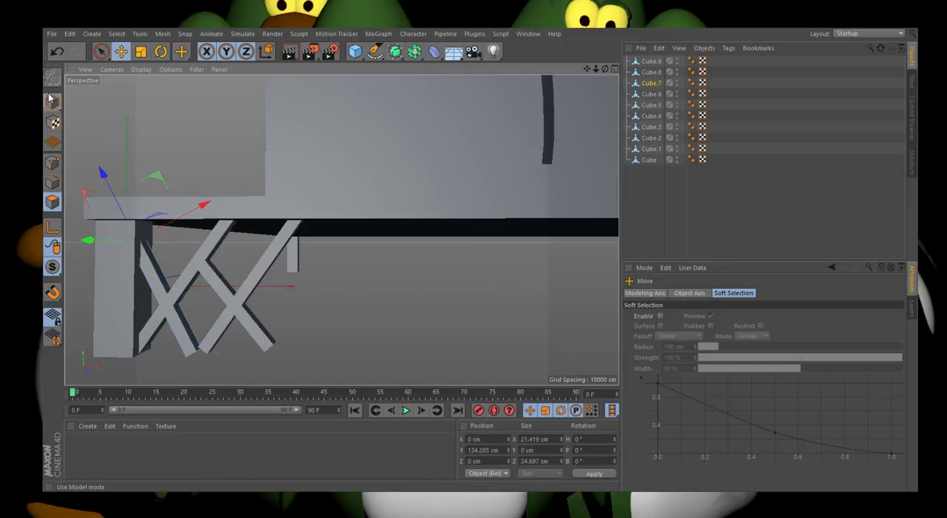
left_click(52, 102)
Step: Delete both braces of the copied X, keeping only the pair beside the leg
left_click(227, 295)
key("Delete")
left_click(179, 306)
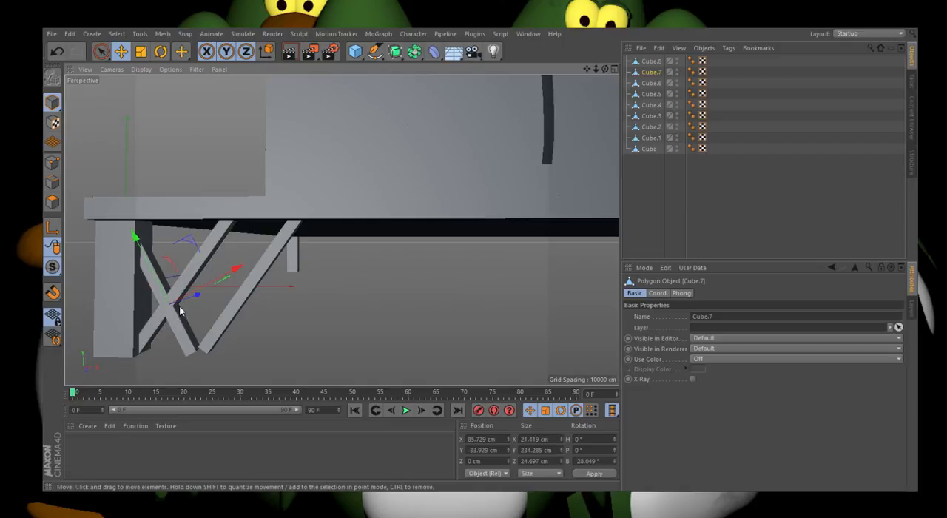
left_click(233, 311, "shift")
left_click(245, 291)
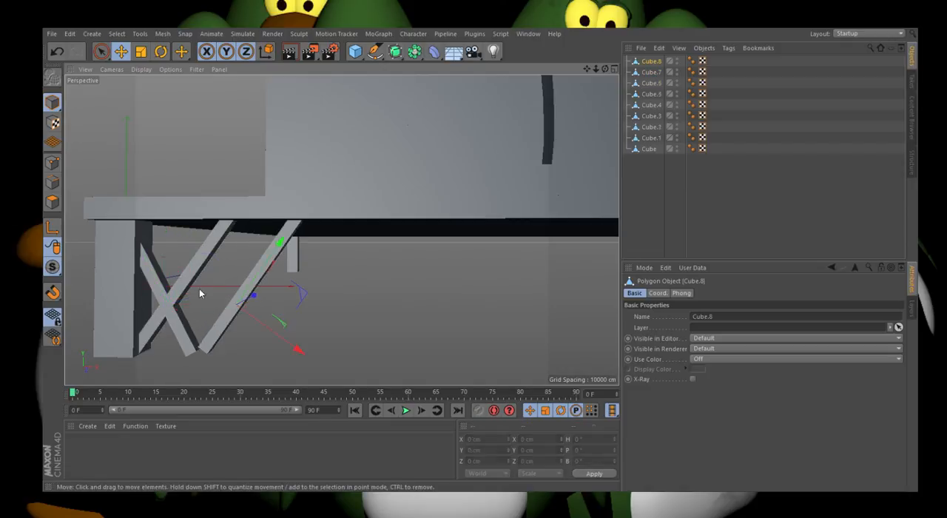
key("Delete")
Step: Group the two crossed braces beside the leg under one null
left_click(181, 303)
left_click(176, 331, "shift")
key("o")
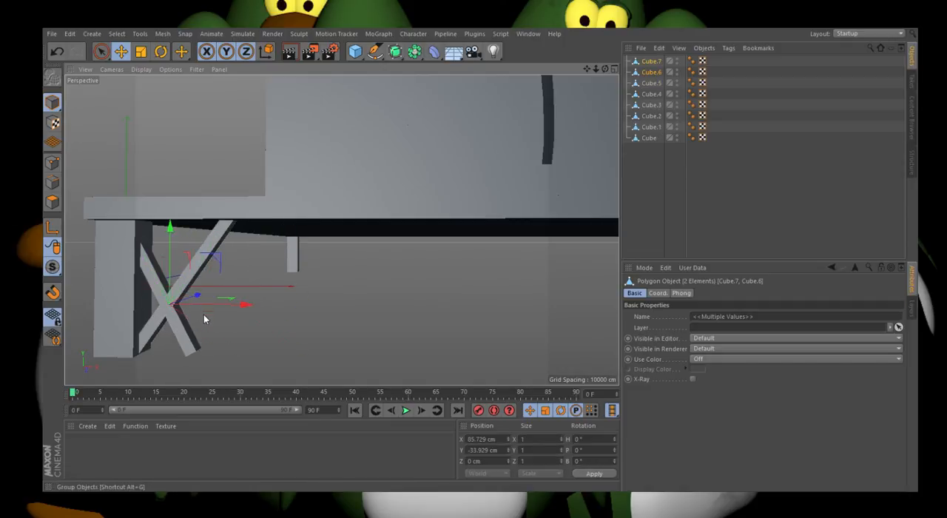
key("alt+g")
Step: Copy the X brace group along X and slide the copy back until its foot meets the first X
left_click_drag(200, 300, 272, 319, "ctrl")
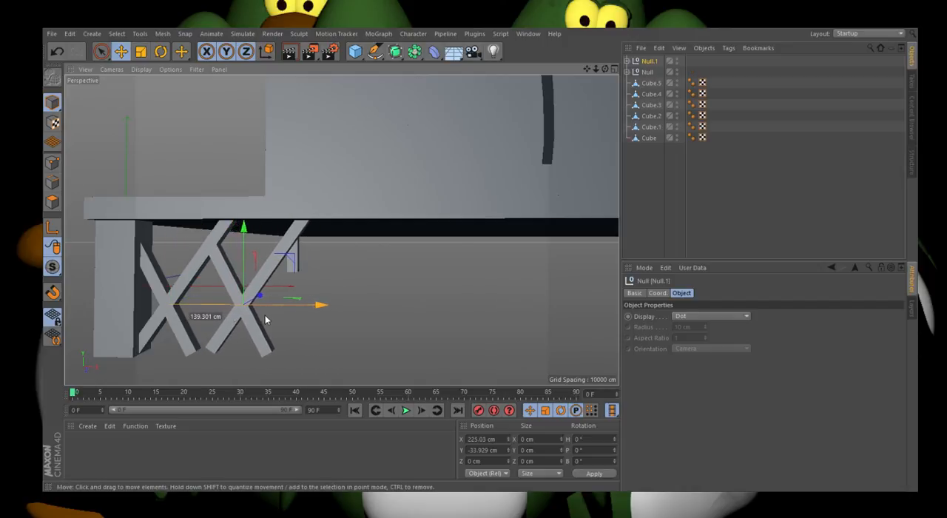
scroll(179, 323, "up", 5)
scroll(425, 275, "down", 4)
scroll(284, 280, "up", 3)
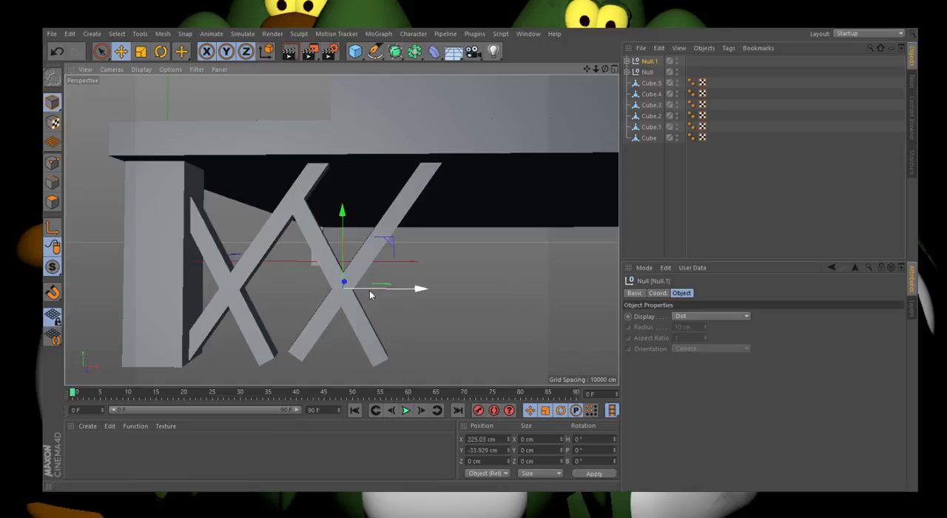
left_click_drag(370, 292, 346, 291)
Step: Shorten the upper end of the copied X's steeper brace for a length of about 208 cm, ending at the neighbouring diagonal
left_click(290, 231)
left_click(55, 201)
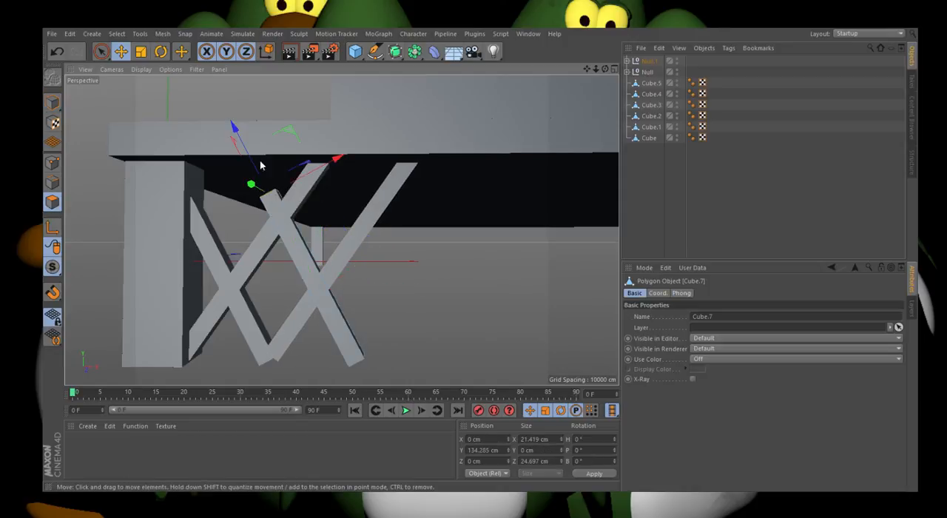
left_click_drag(258, 167, 267, 183)
left_click(51, 103)
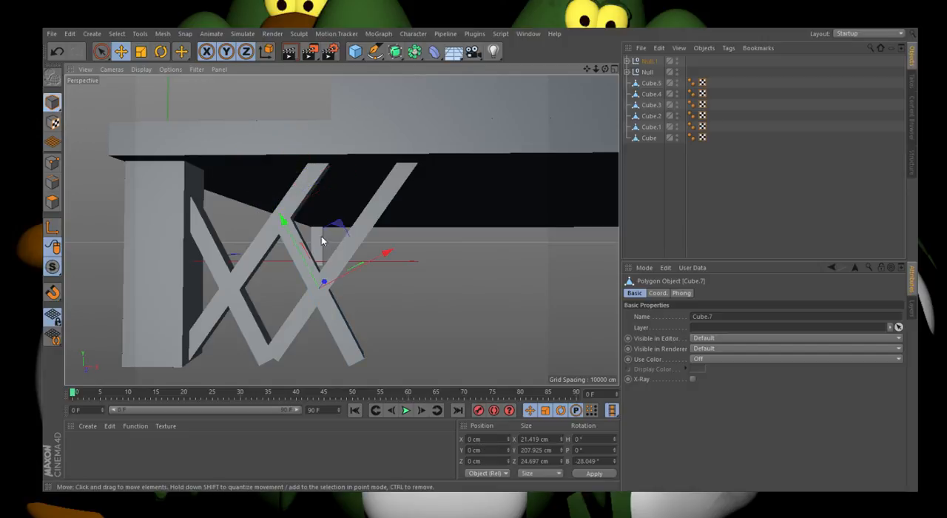
Step: Try placing another copy of the second X's bracing farther along X, and remove that copy
left_click(348, 243, "shift")
scroll(230, 261, "down", 3)
left_click_drag(325, 281, 382, 279, "ctrl")
key("Delete")
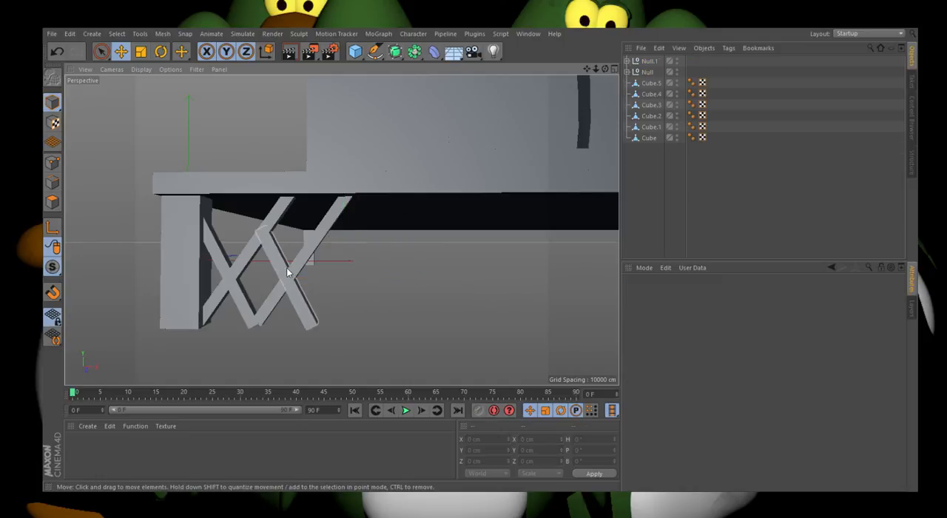
Step: Delete all the bracing pieces except the steep brace that starts at the upper part of the leg
left_click(289, 270)
key("Delete")
left_click(302, 263)
key("Delete")
left_click(252, 253)
key("Delete")
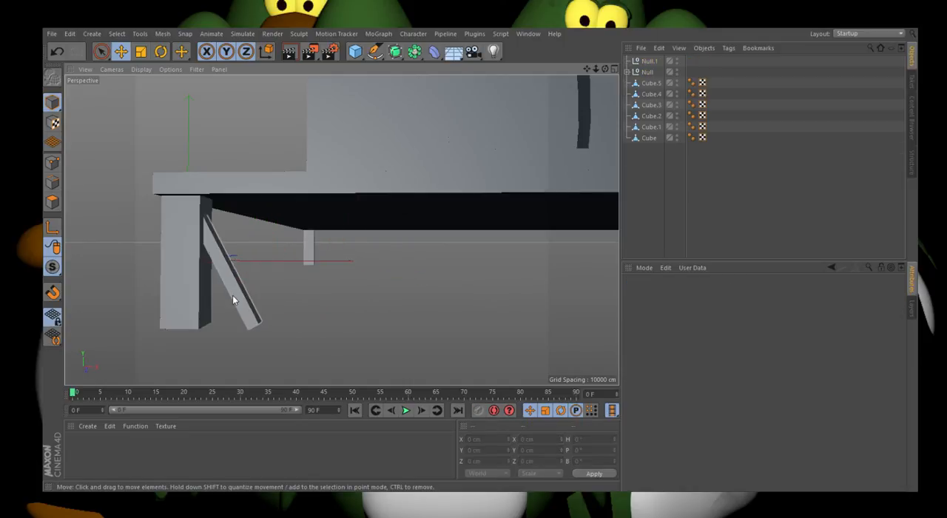
left_click(233, 295)
key("Delete")
left_click(57, 51)
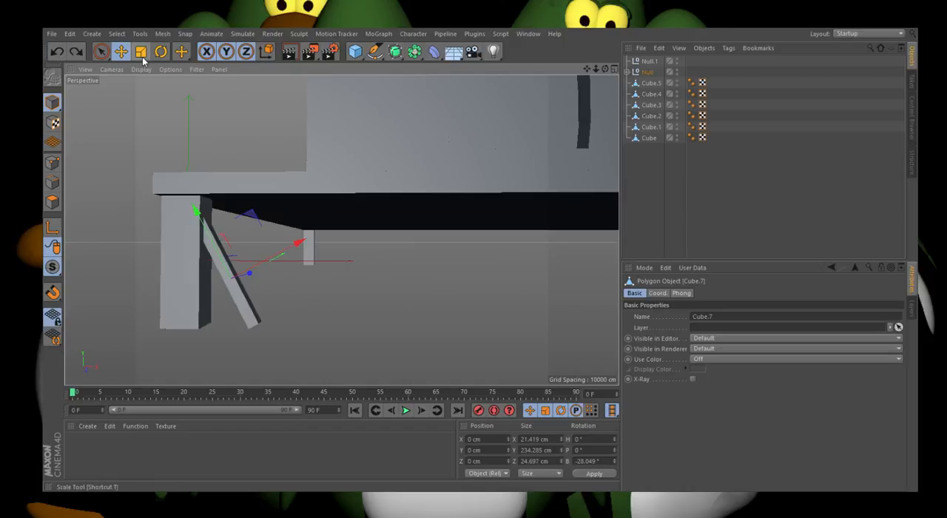
Step: Duplicate the remaining steep brace and rotate the copy to a bank angle of about 36.9° so the two cross
key("ctrl+c")
key("ctrl+v")
left_click(161, 54)
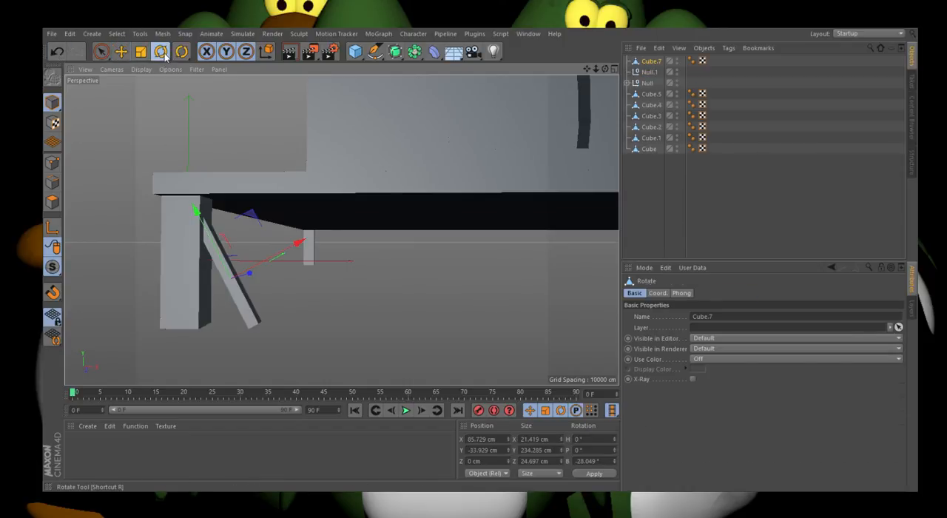
left_click_drag(252, 237, 285, 287)
left_click(285, 287)
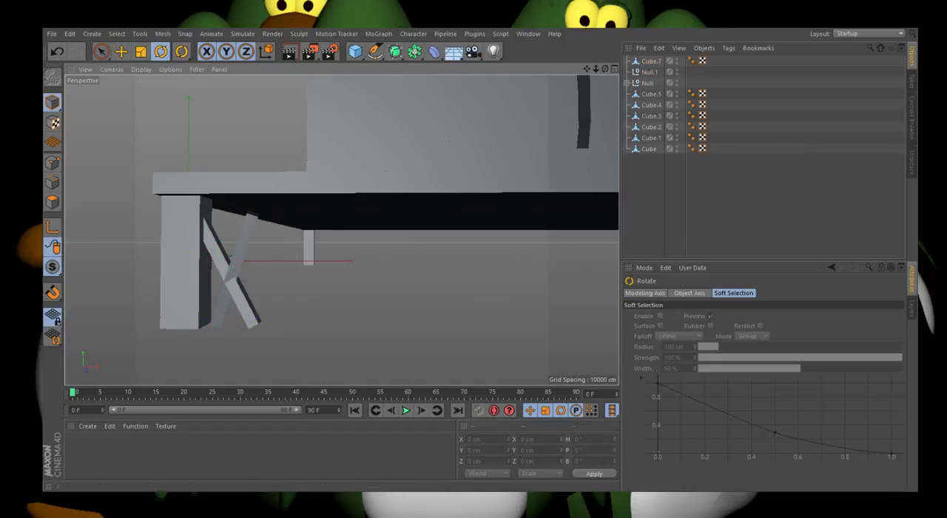
left_click(51, 52)
left_click(52, 52)
left_click_drag(262, 241, 277, 265)
Step: Extend the upper end face of the rotated brace to the platform's underside, for a length of about 309 cm
left_click(53, 200)
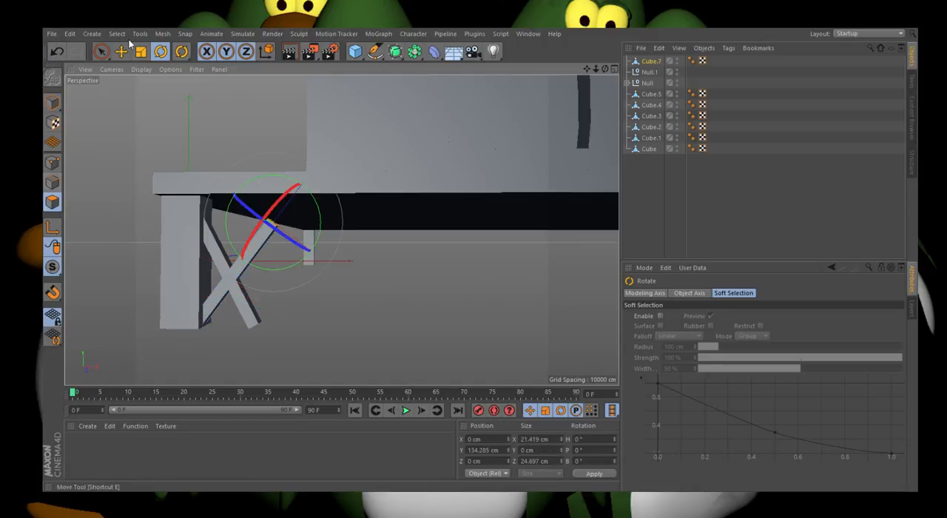
left_click(122, 51)
left_click_drag(295, 198, 324, 166)
left_click(50, 101)
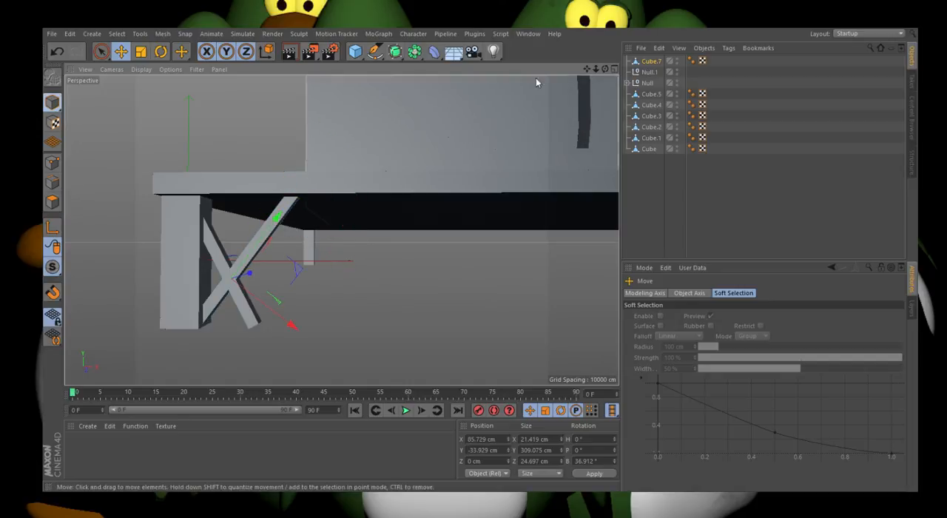
Step: Delete the empty Null.1 and place the extended brace inside the remaining null with the steep brace
left_click(648, 72)
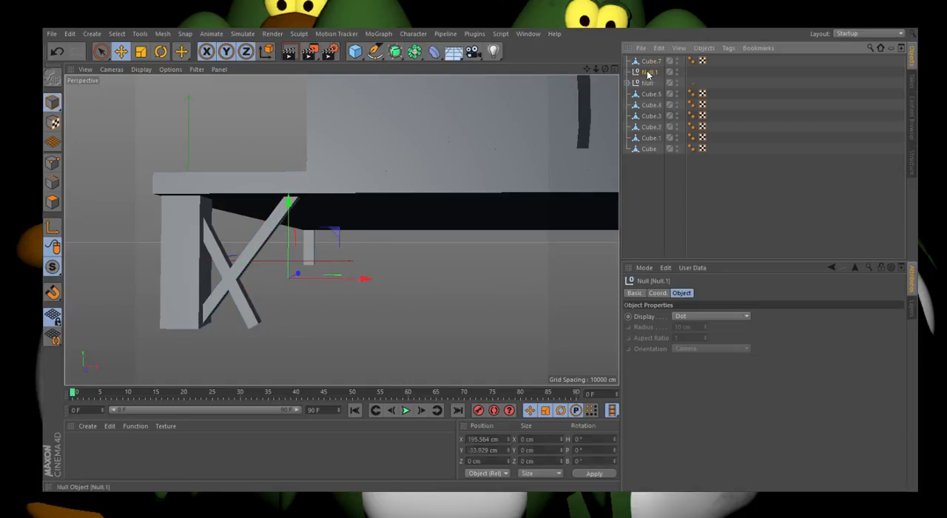
key("Delete")
left_click(646, 72)
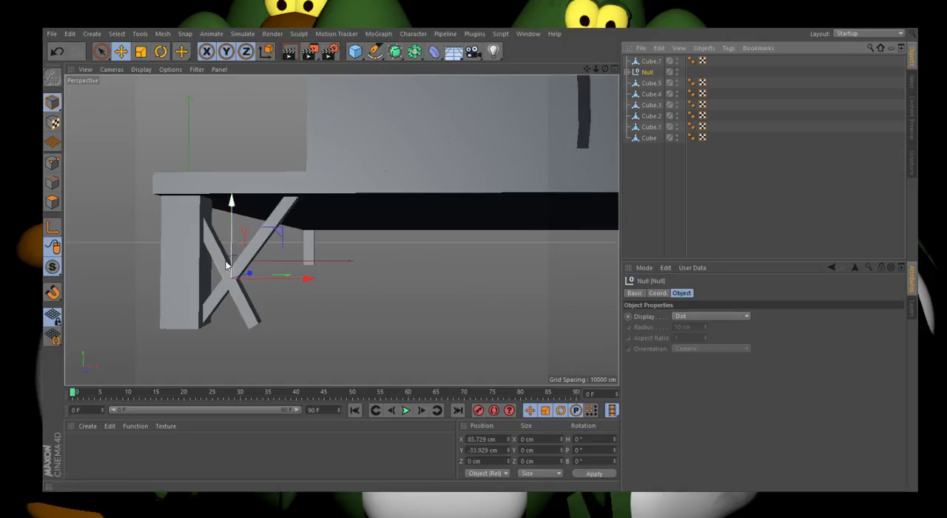
left_click(626, 72)
left_click_drag(649, 63, 649, 72)
Step: Try placing a copy of the X brace group about 120.5 cm along X, and remove that copy
left_click(648, 62)
key("ctrl+c")
key("ctrl+v")
left_click_drag(253, 282, 321, 276)
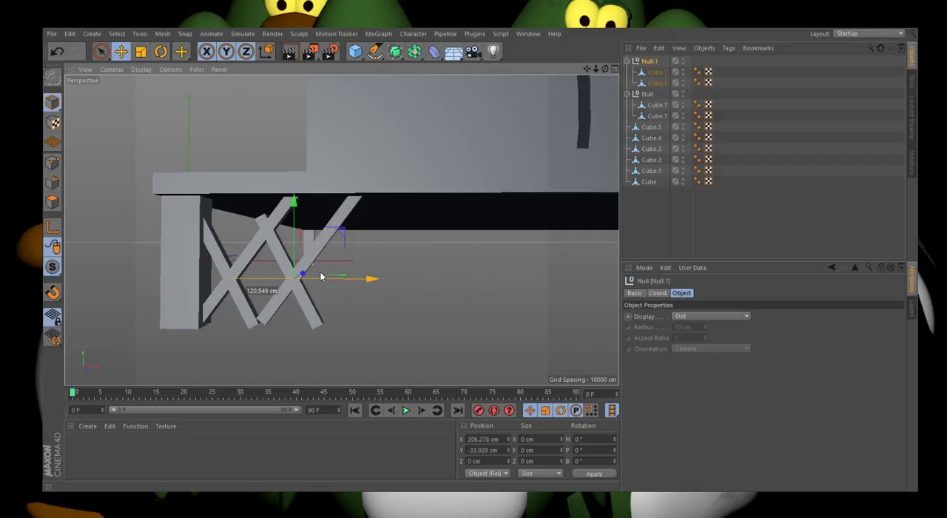
key("Delete")
Step: Replace the short steep brace with a copy of the long diagonal rotated to a bank angle of about -39.9°
left_click(247, 261)
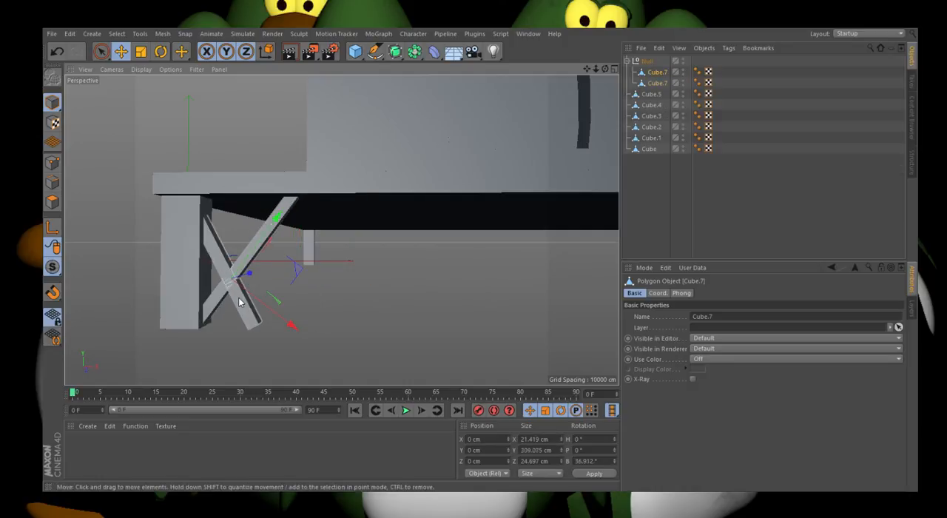
key("Delete")
left_click(241, 268)
left_click(160, 51)
key("ctrl+c")
key("ctrl+v")
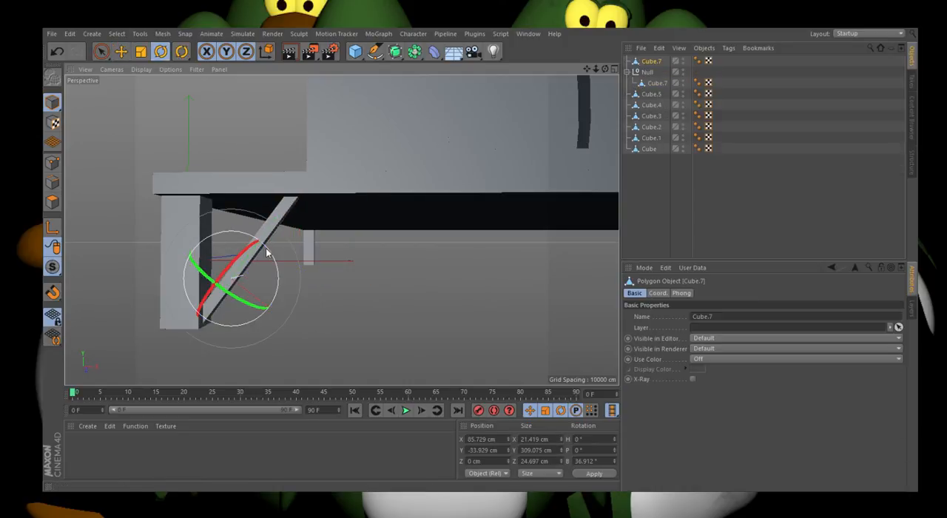
left_click_drag(267, 253, 213, 246)
Step: Slide the new diagonal until it forms an even X against the leg, and place it in the null with the other brace
left_click(120, 51)
scroll(135, 259, "up", 3)
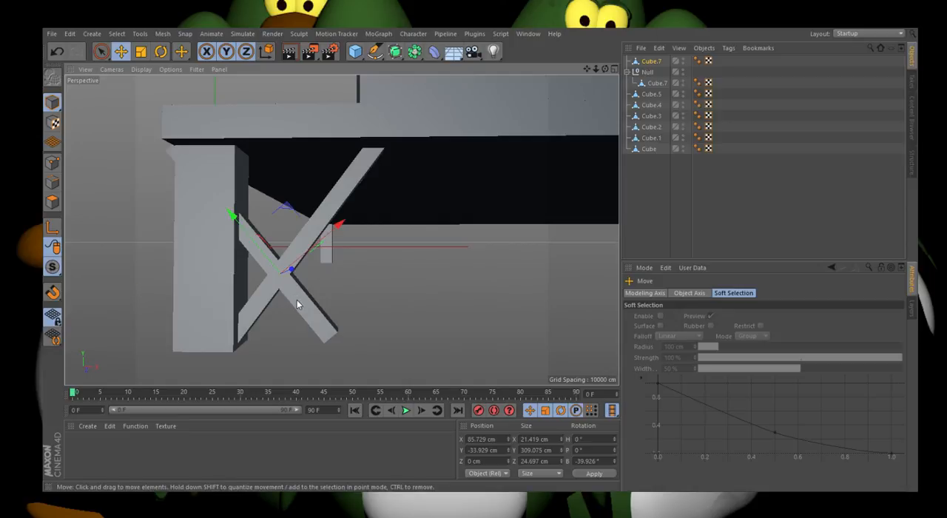
left_click_drag(298, 262, 333, 253)
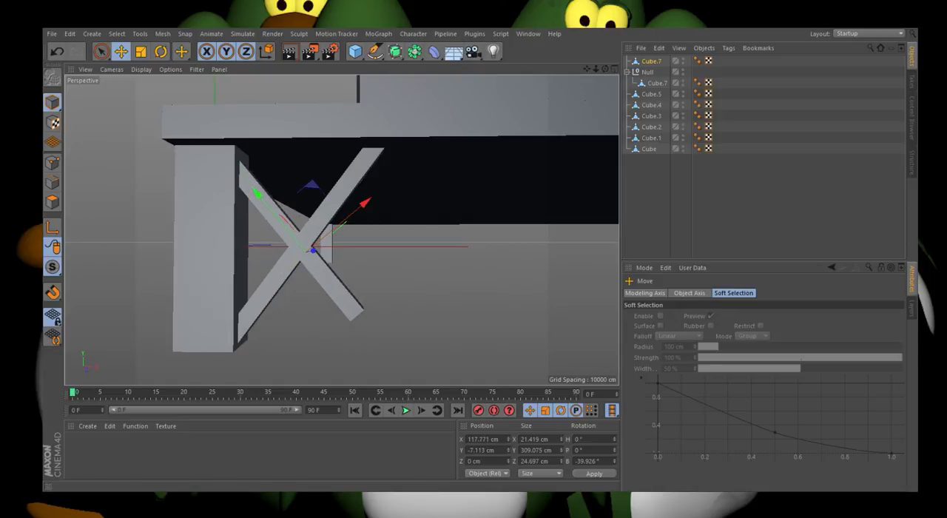
left_click_drag(255, 191, 291, 240)
left_click_drag(650, 62, 647, 72)
Step: Copy the X brace group along X to about X 267.8 cm, where it meets the first X
left_click(646, 63)
scroll(255, 290, "down", 3)
left_click_drag(286, 268, 396, 276, "ctrl")
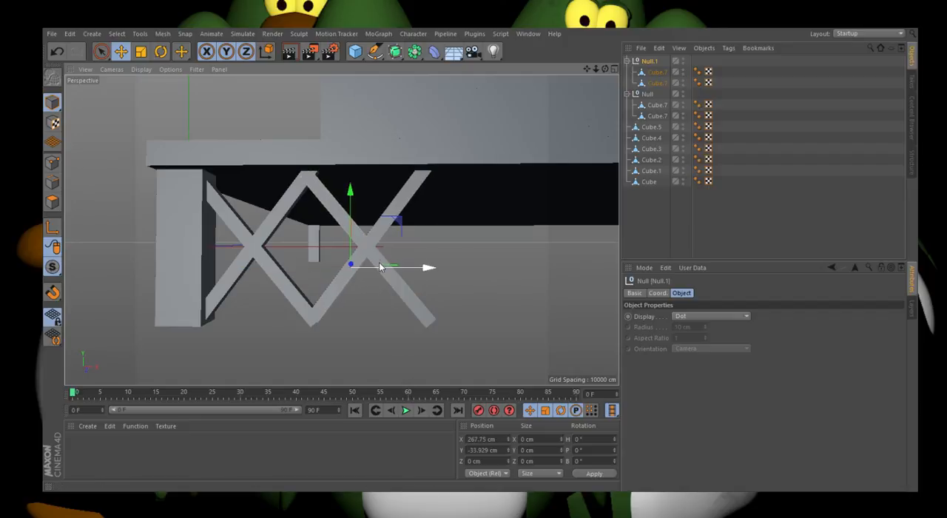
Step: Rotate the second X's downward-sloping brace to a bank angle of about -36.1°
left_click(378, 257)
left_click(161, 51)
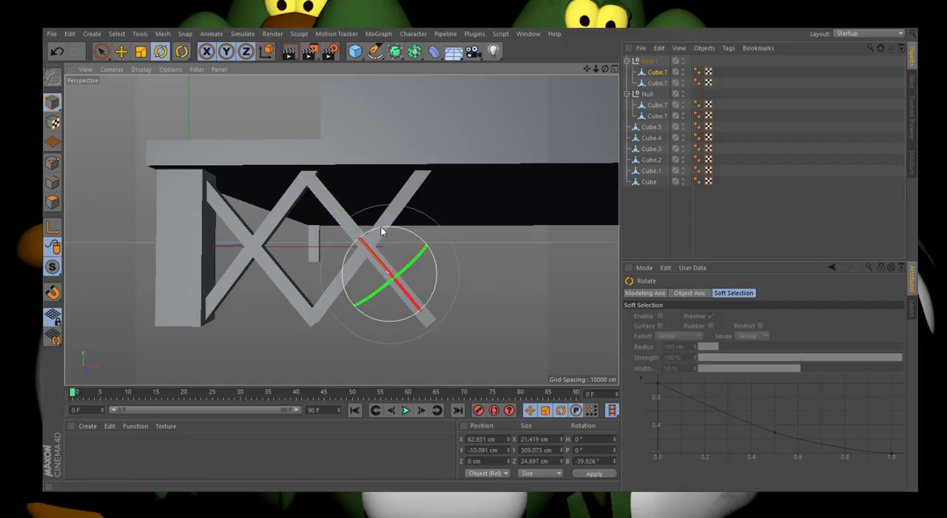
left_click_drag(392, 230, 385, 227)
left_click(122, 51)
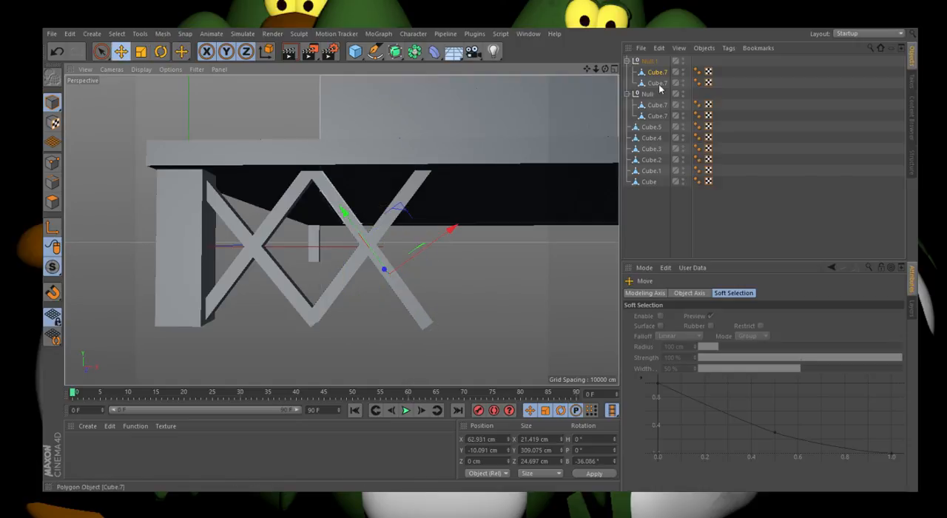
Step: Add two more copies of the second X group in a row along X, the first at about X 447.5 cm
left_click(650, 62)
right_click_drag(163, 274, 148, 271, "alt")
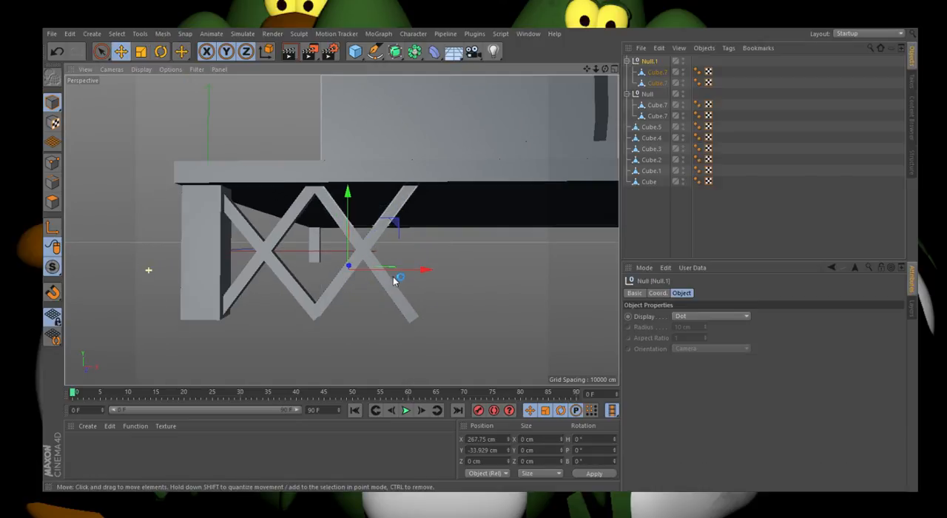
left_click_drag(394, 273, 493, 274, "ctrl")
scroll(129, 298, "down", 5)
scroll(460, 283, "up", 2)
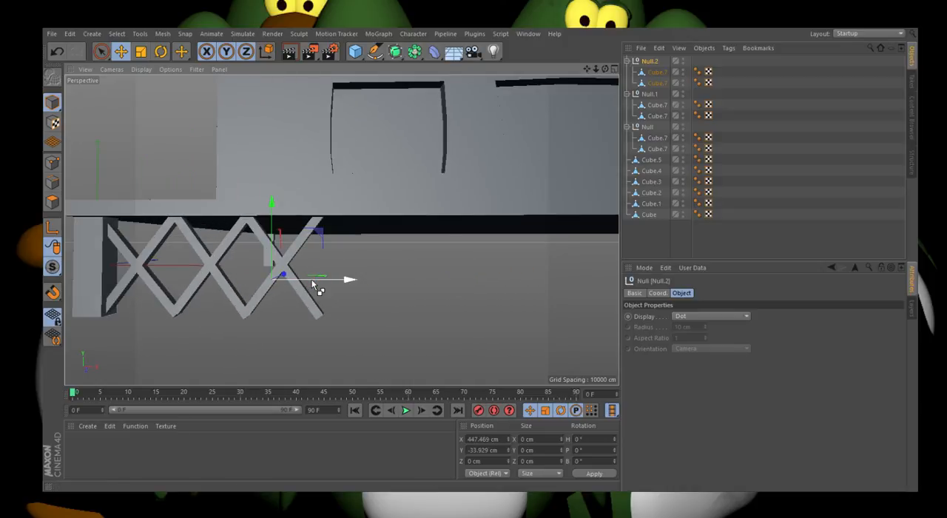
left_click_drag(312, 281, 384, 291, "ctrl")
Step: Group the last two X brace groups under one null
left_click(649, 93)
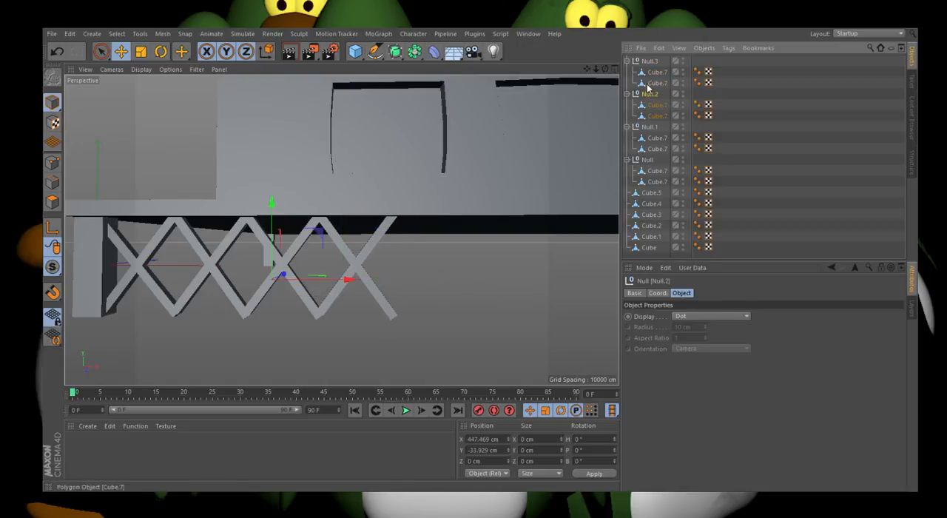
left_click(645, 65, "shift")
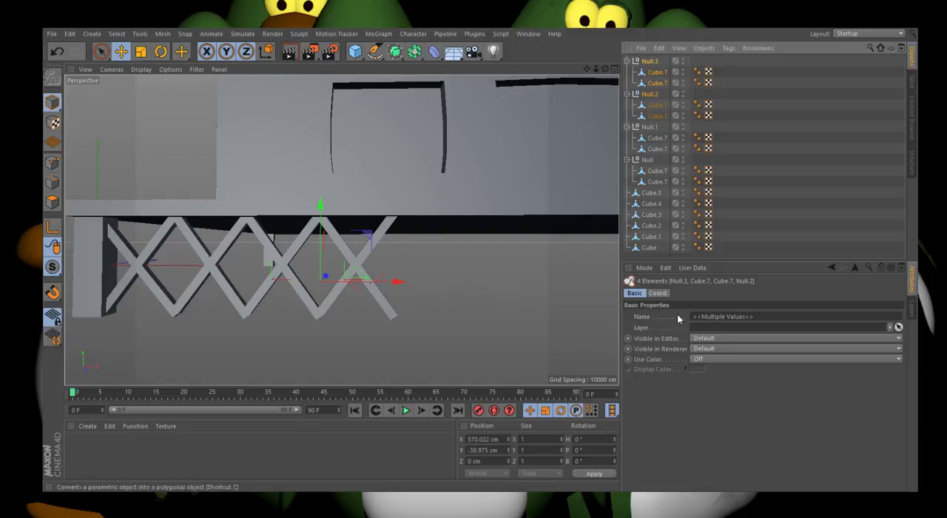
key("alt+g")
Step: Copy the combined double X group along X to about X 899.3 cm, continuing the lattice
scroll(253, 289, "down", 3)
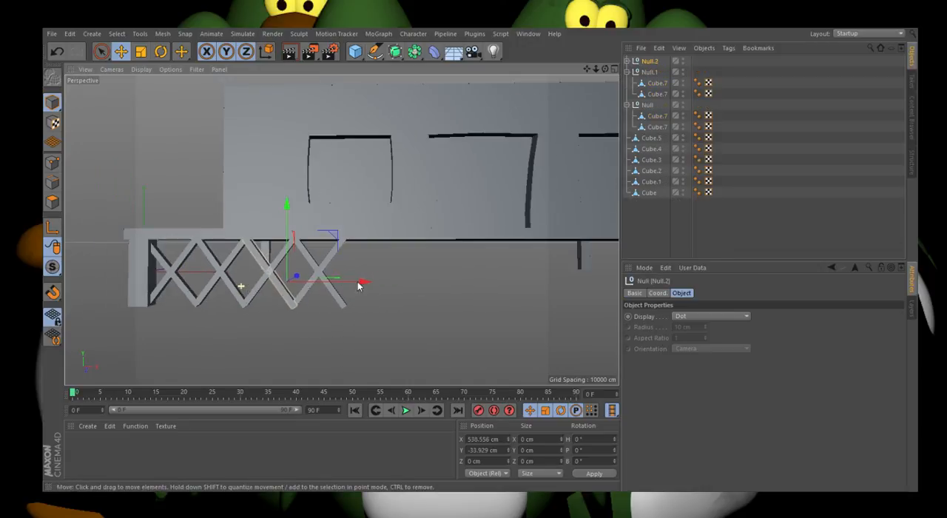
scroll(367, 282, "up", 2)
left_click_drag(334, 282, 422, 279, "ctrl")
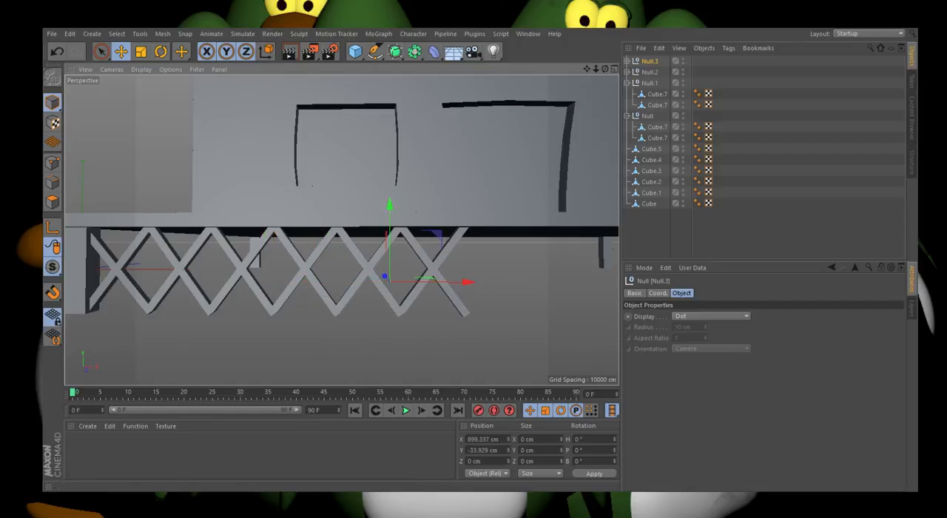
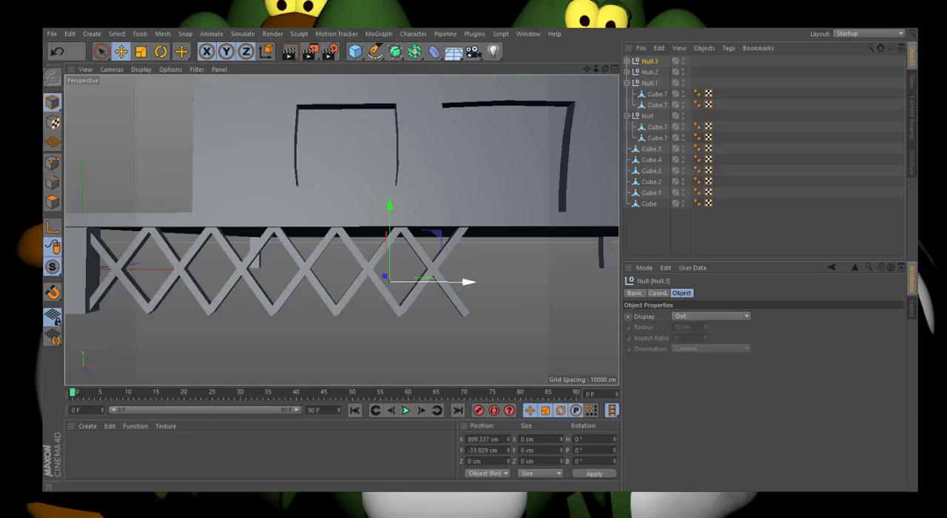
Step: Undo the last copy and place a copy of the brace group along X at about X 1441.4 cm
key("ctrl+z")
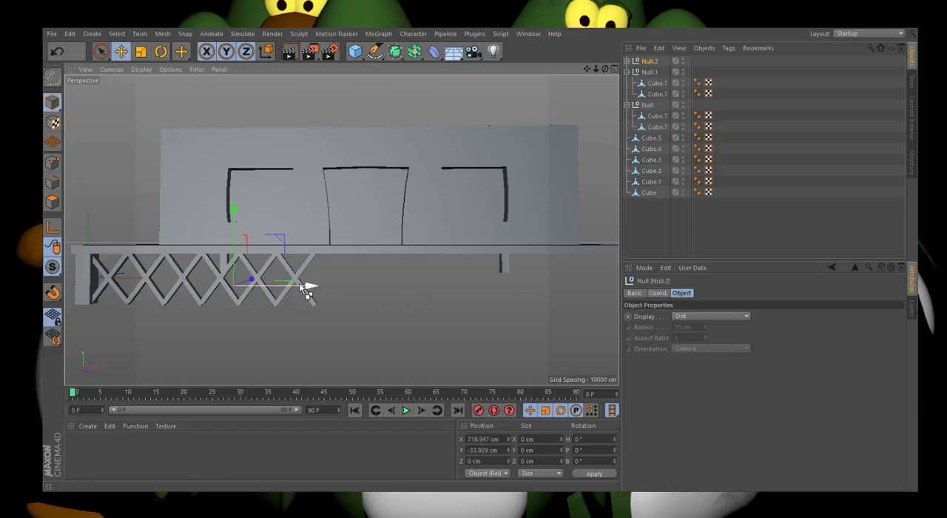
left_click_drag(301, 285, 459, 284, "ctrl")
left_click(460, 284)
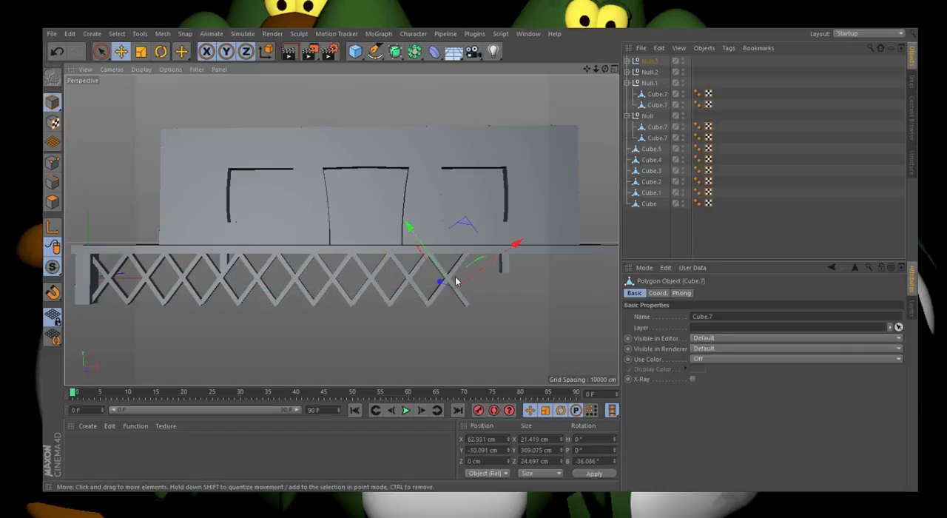
left_click(649, 62)
scroll(331, 274, "up", 6)
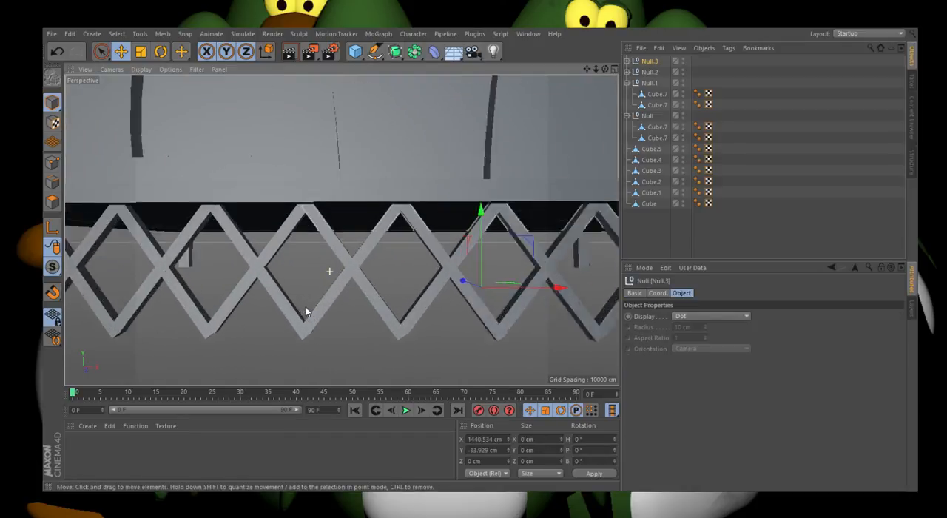
left_click_drag(547, 285, 545, 291)
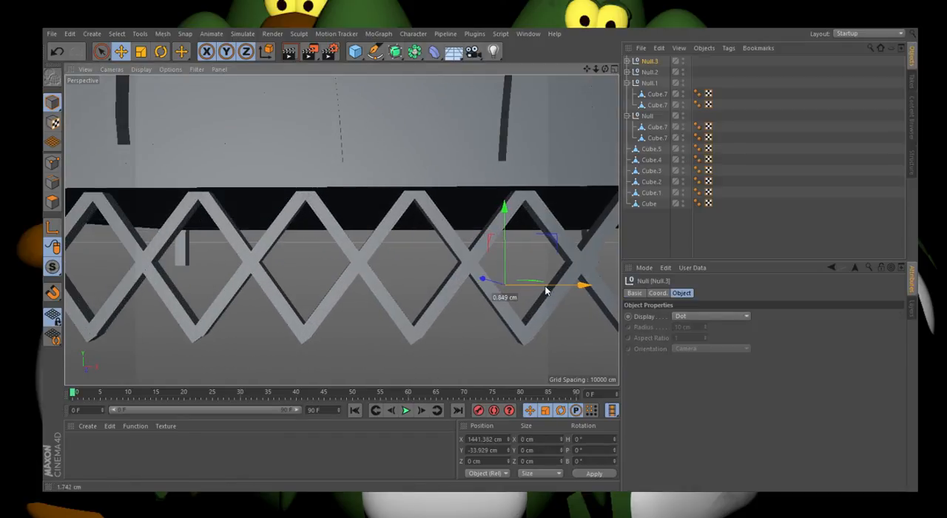
scroll(157, 268, "down", 6)
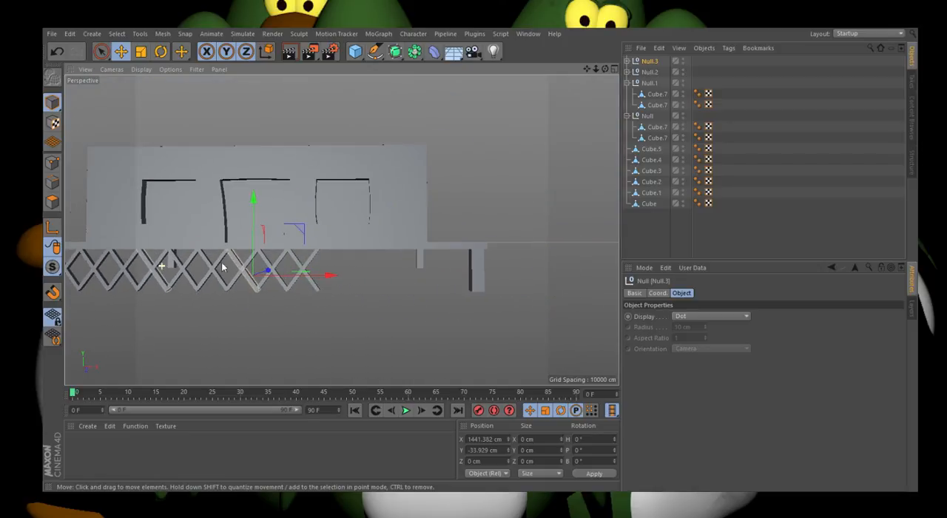
Step: Copy the brace group again along X to about X 2164 cm, continuing the lattice toward the far leg
left_click_drag(250, 286, 440, 265, "ctrl")
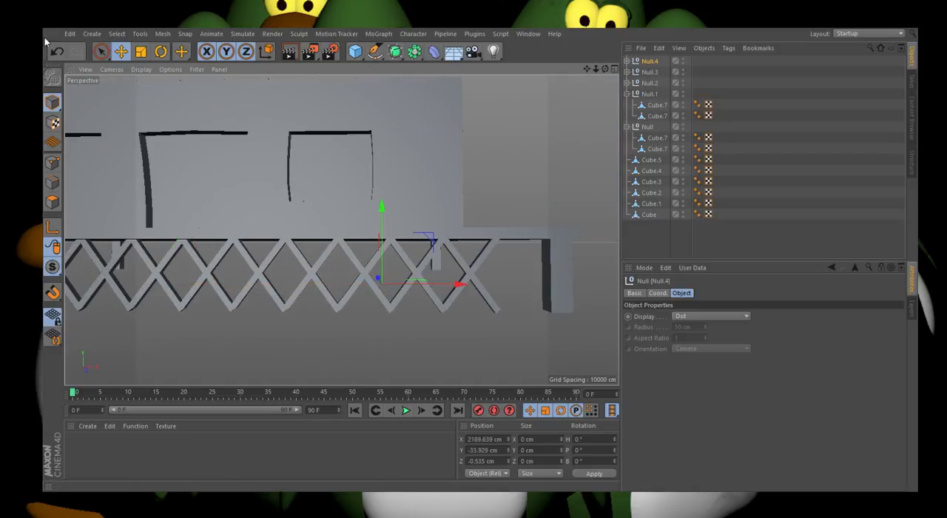
left_click_drag(416, 283, 413, 285)
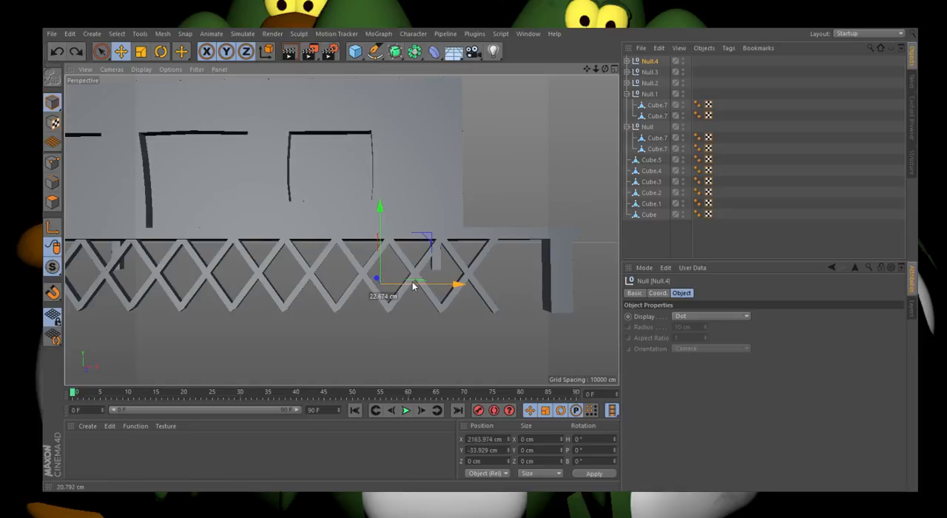
left_click_drag(412, 285, 412, 285)
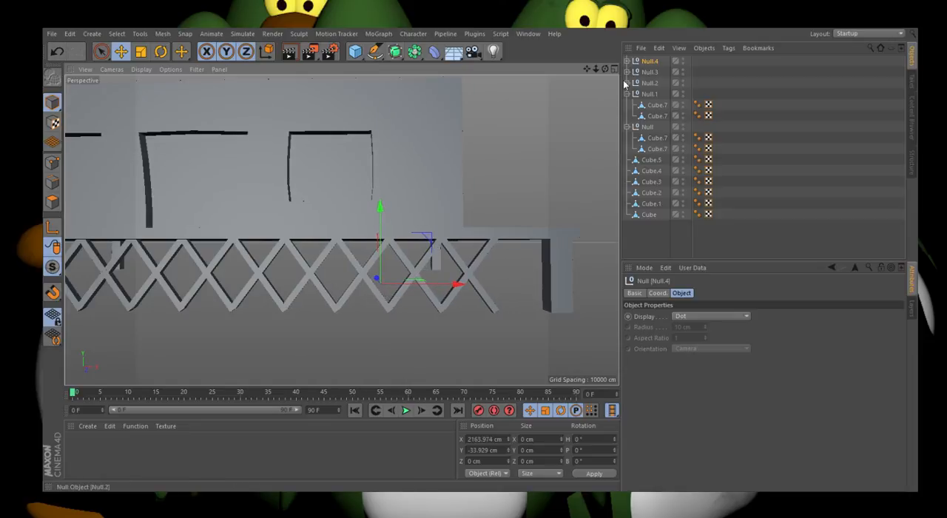
Step: Copy the last X's two braces along X to about X 2652 cm, filling the gap beside the far leg
left_click(480, 269)
left_click(478, 278, "shift")
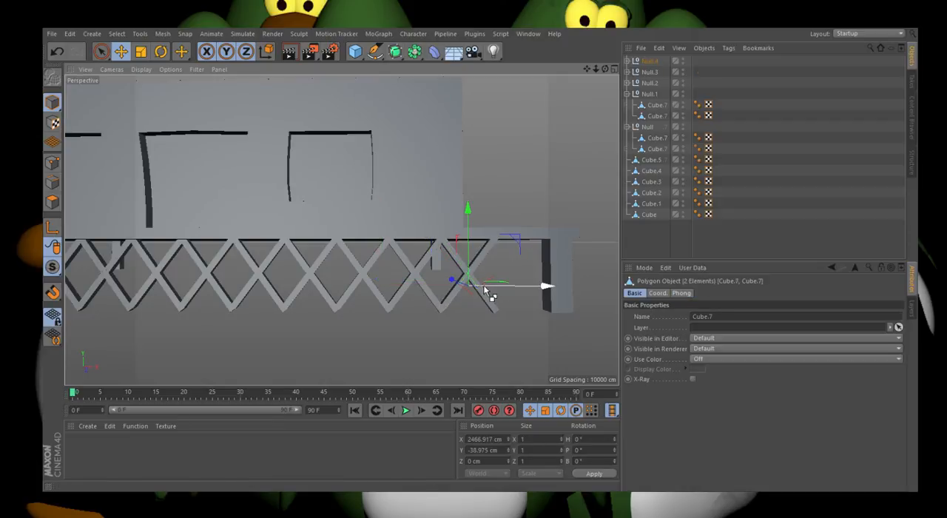
left_click_drag(487, 286, 543, 281, "ctrl")
left_click(540, 282)
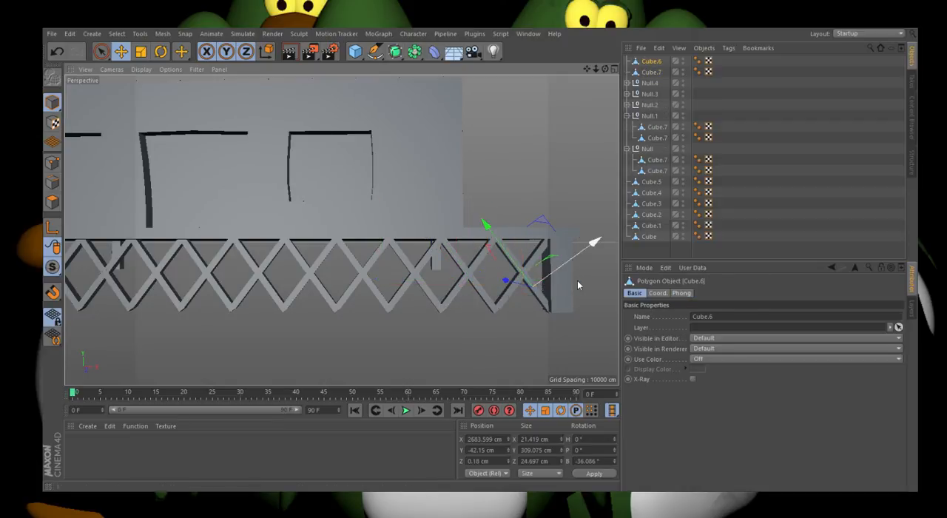
scroll(577, 281, "up", 3)
left_click(57, 52)
scroll(530, 294, "up", 4)
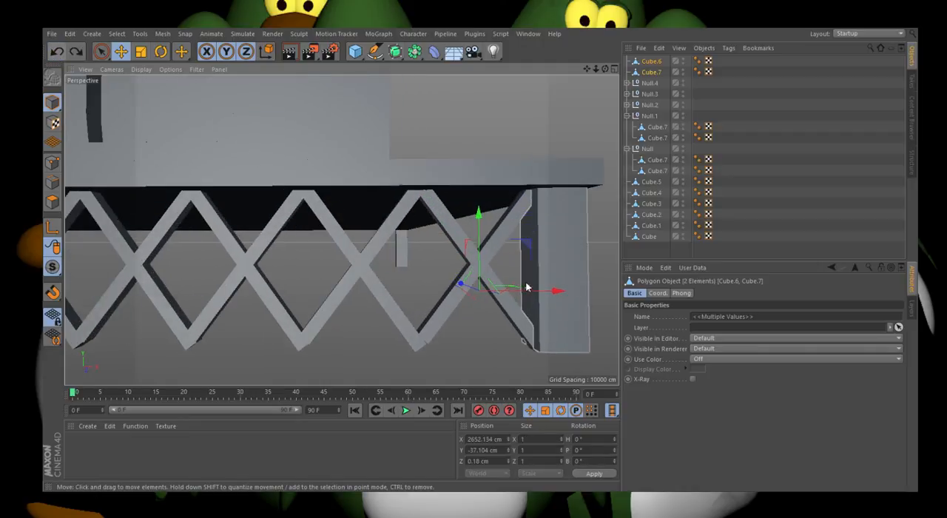
Step: Nudge the two copied end braces to about X 2649 cm and group them under a null
left_click_drag(526, 291, 522, 296)
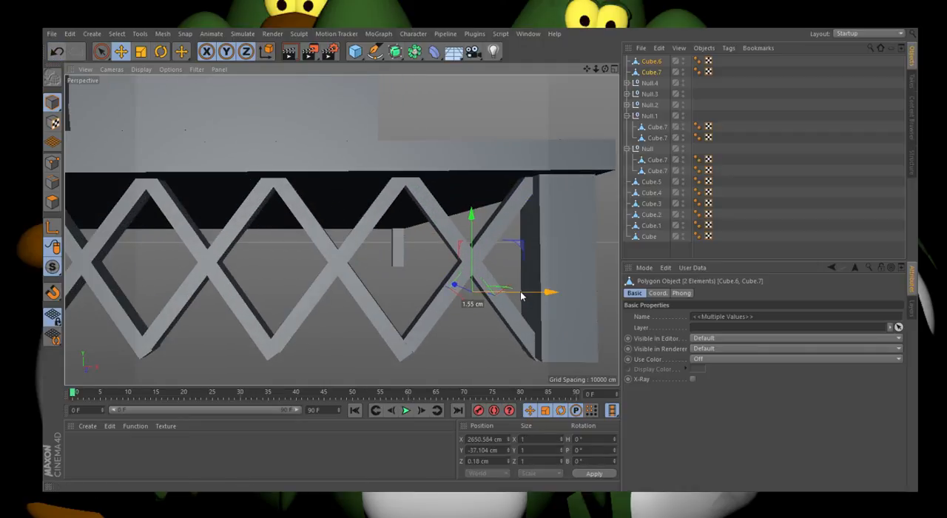
left_click(521, 296)
left_click(480, 284)
left_click(488, 244, "shift")
left_click_drag(522, 294, 517, 297)
scroll(519, 292, "down", 6)
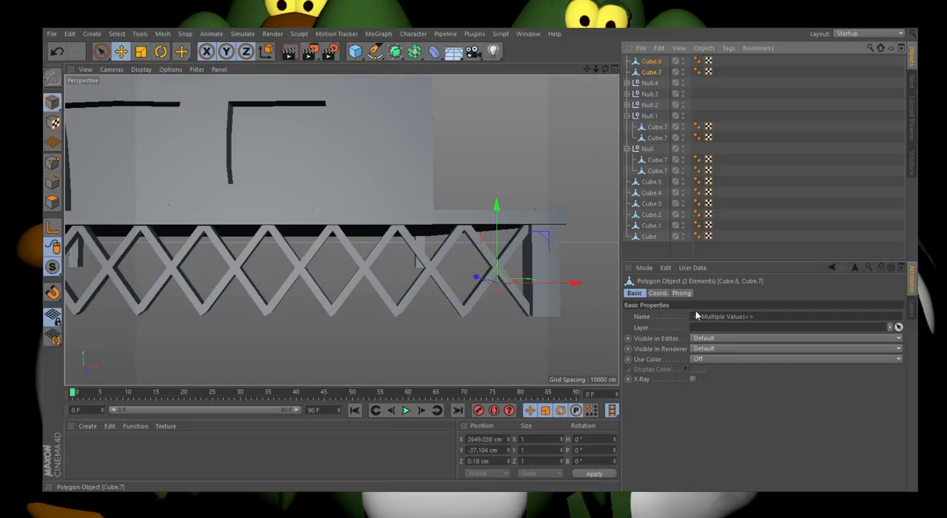
key("alt+g")
Step: Group all the brace nulls of the front lattice under one null
scroll(407, 243, "down", 3)
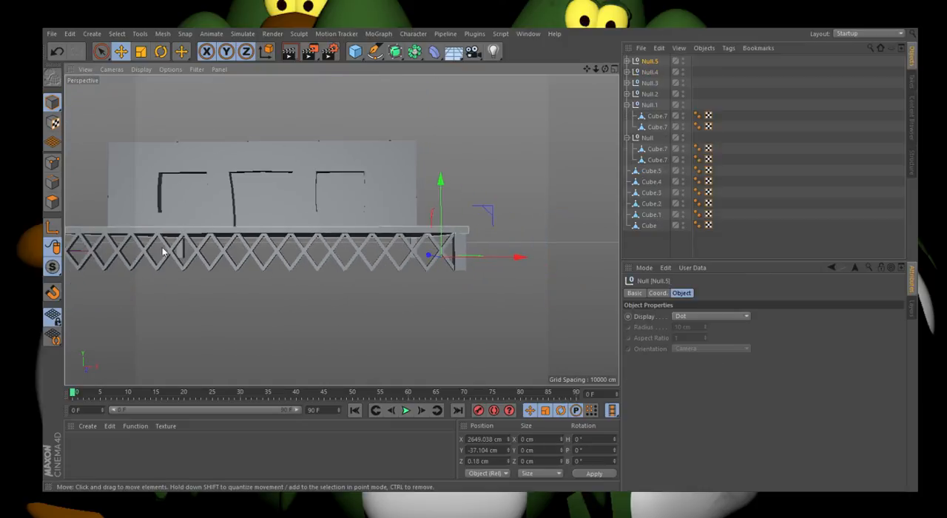
left_click(141, 261)
left_click(655, 160)
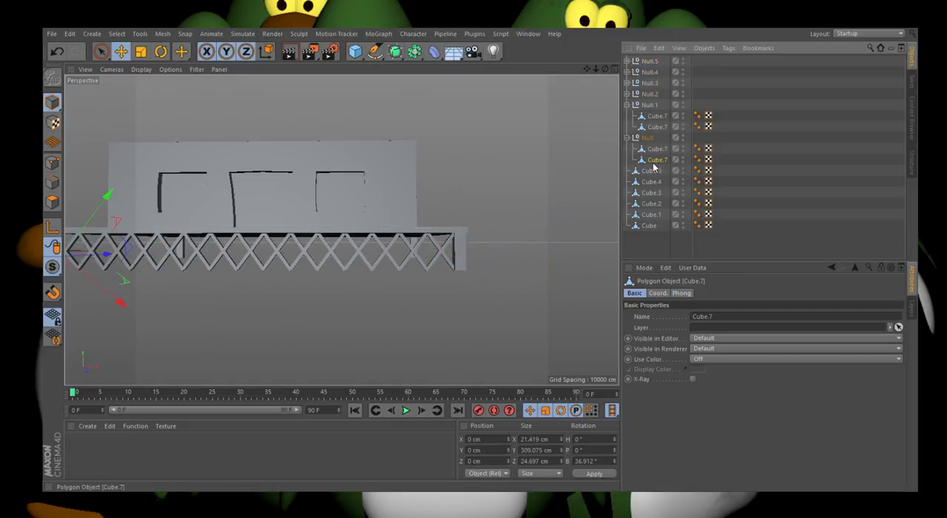
left_click(651, 139)
left_click(653, 172)
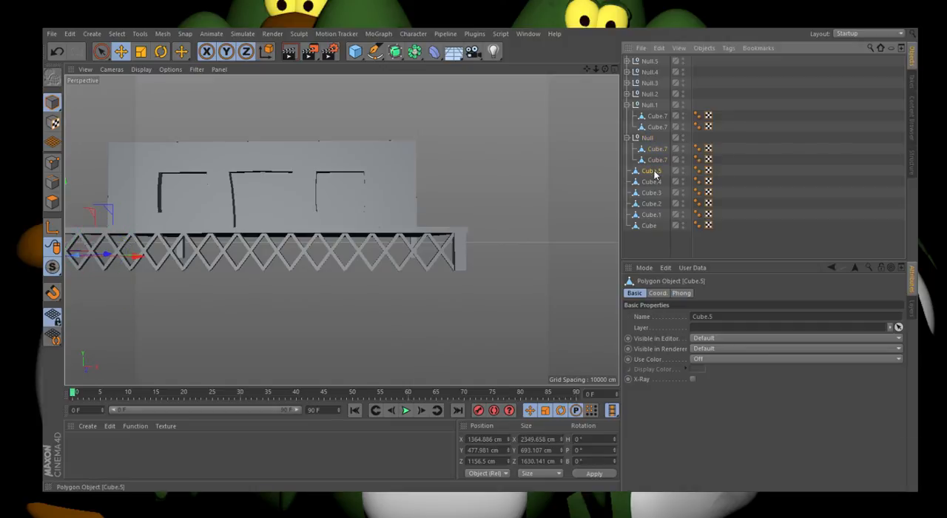
left_click(644, 138)
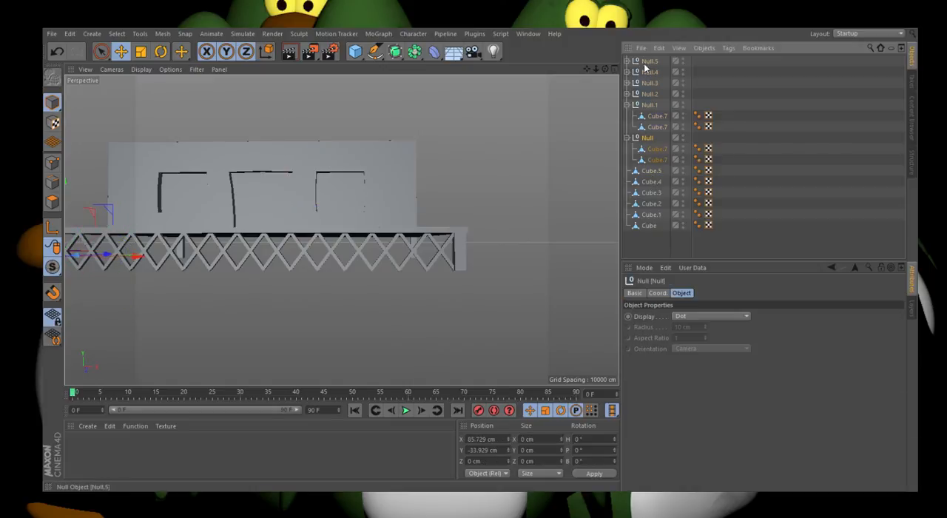
left_click(645, 67, "shift")
left_click(678, 358)
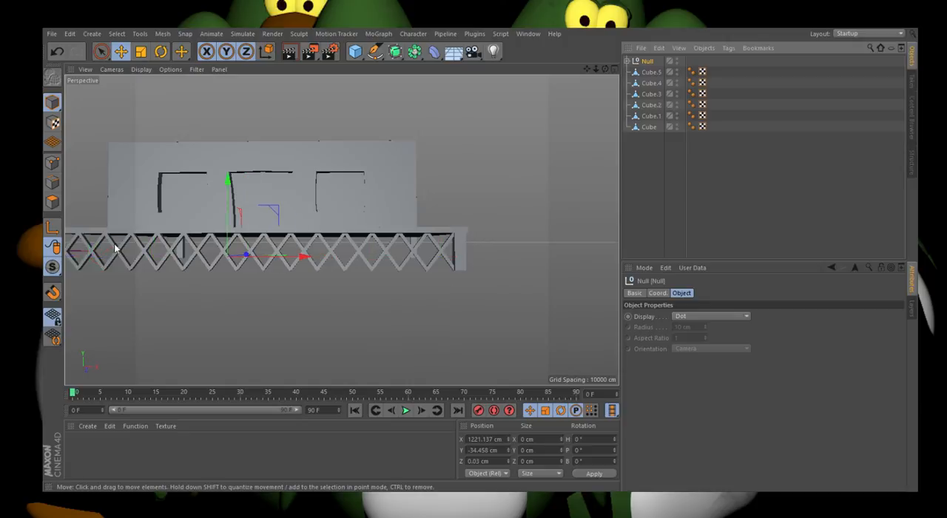
Step: Scale the lattice group down vertically and raise it to about Y 25 cm, against the platform's underside
scroll(116, 248, "up", 1)
left_click(140, 52)
left_click_drag(220, 211, 241, 208)
key("e")
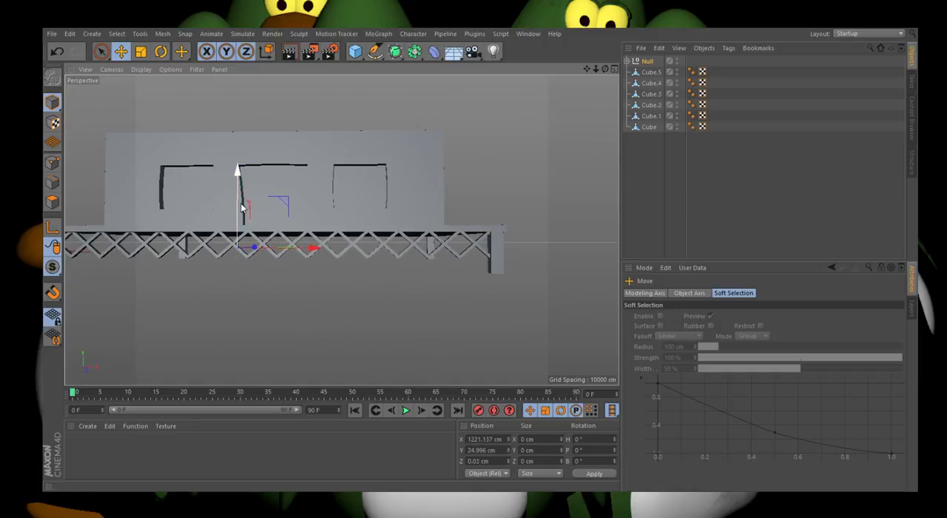
scroll(157, 235, "up", 3)
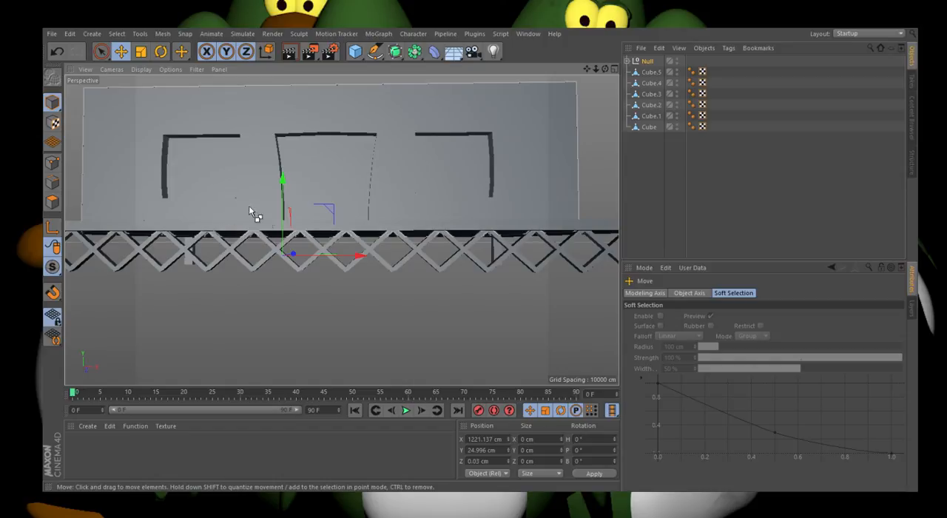
key("ctrl+c")
key("ctrl+v")
left_click_drag(280, 221, 292, 259)
scroll(304, 274, "down", 5)
scroll(136, 268, "up", 6)
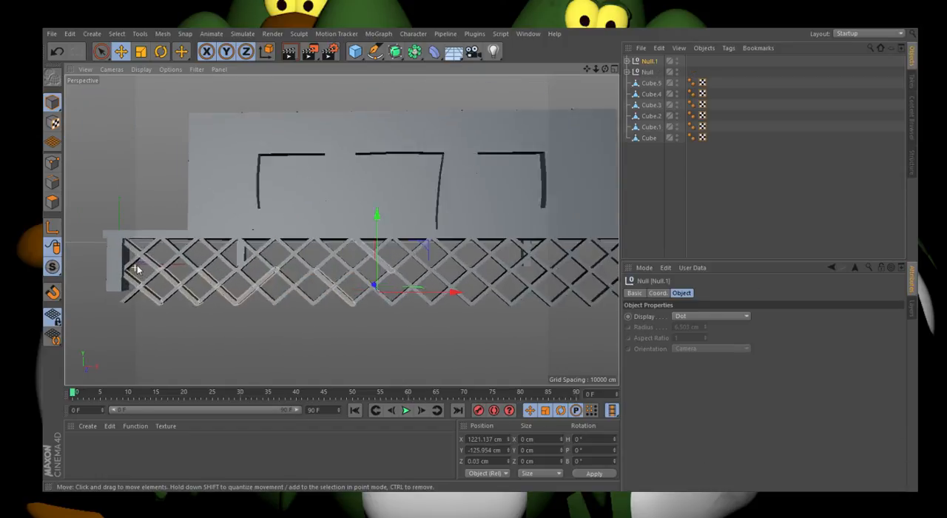
key("space")
key("Delete")
left_click(651, 73)
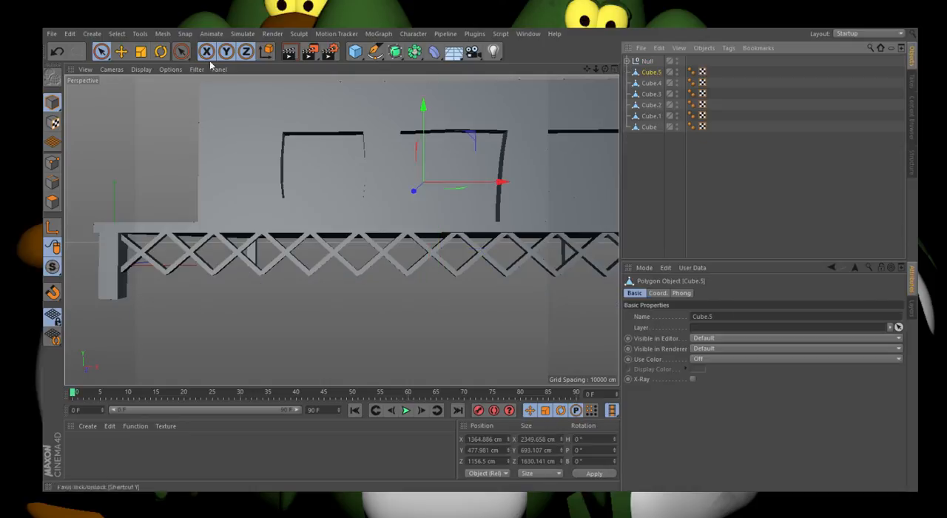
left_click(140, 51)
left_click_drag(422, 152, 423, 160)
left_click(53, 52)
Step: Flatten the lattice group further in Y and place a copy beneath it at about Y -90.3 cm as a second row
left_click(647, 62)
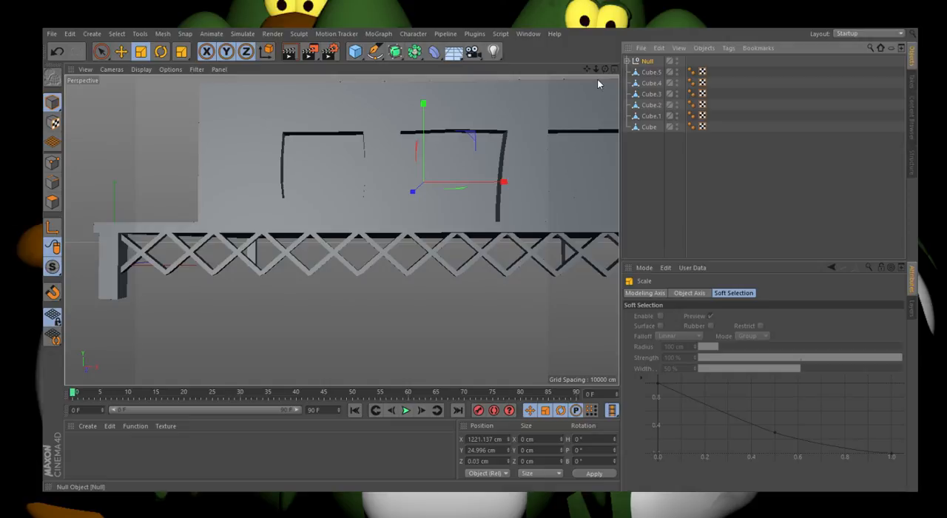
left_click_drag(437, 180, 436, 271)
left_click(121, 52)
left_click(57, 53)
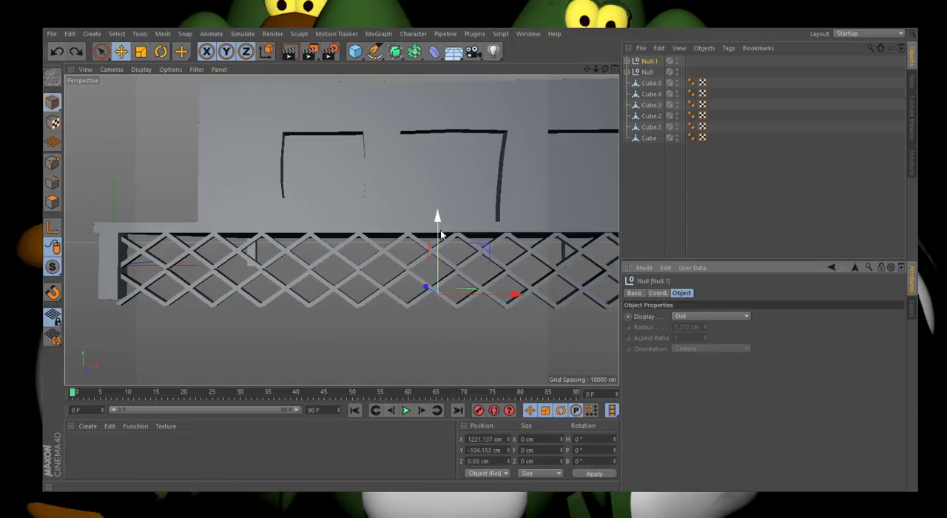
left_click_drag(438, 215, 442, 232)
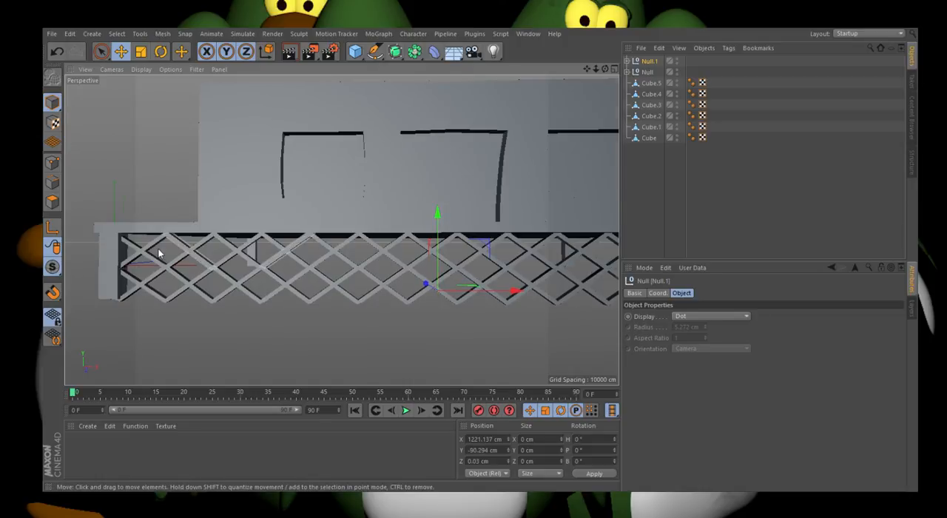
Step: Group the upper and lower lattice rows under one null
scroll(159, 253, "down", 5)
left_click(649, 73)
left_click(652, 64, "shift")
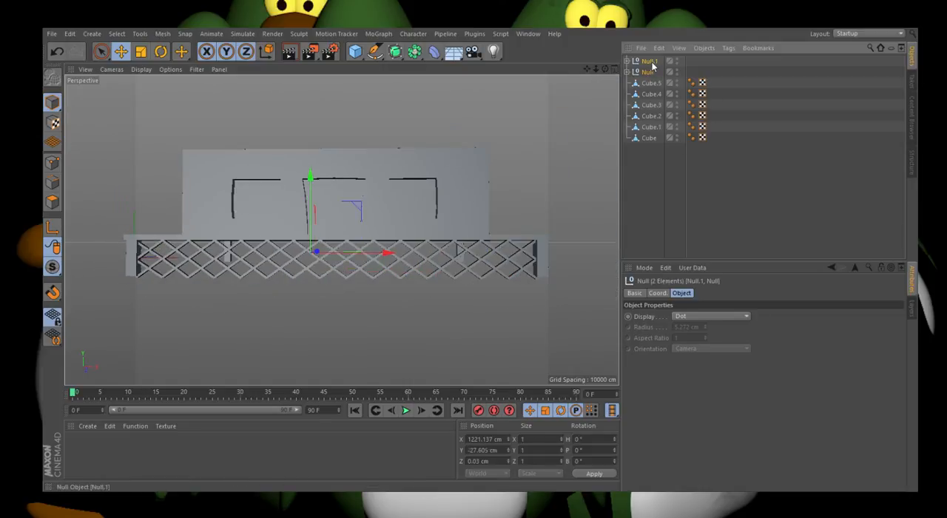
key("alt+g")
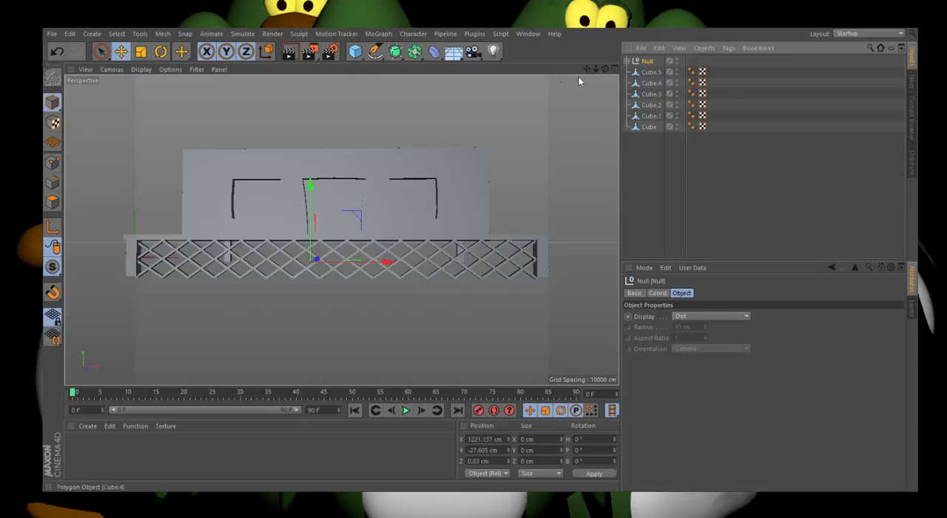
Step: Copy the two-row lattice group along Z to about Z 2120.3 cm, in line with the platform's back legs
left_click_drag(604, 69, 81, 242)
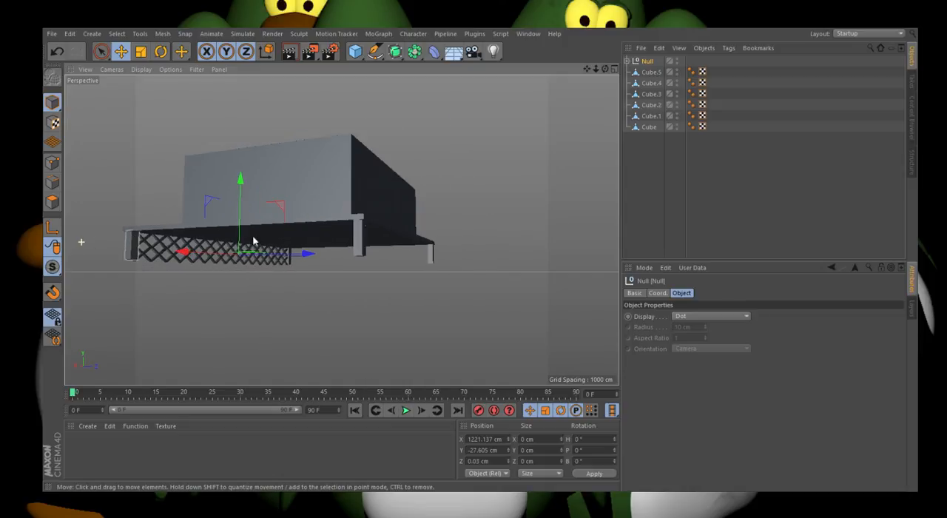
left_click(614, 69)
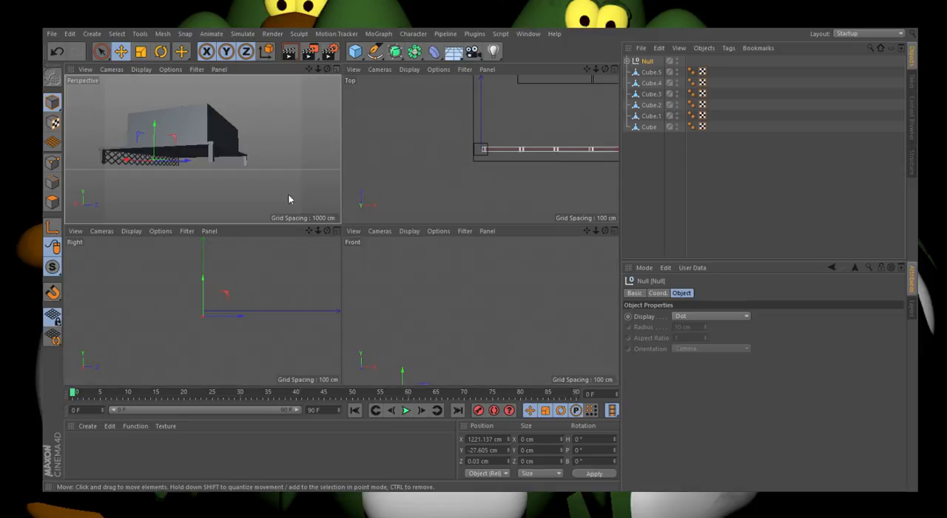
left_click(337, 231)
scroll(152, 255, "down", 6)
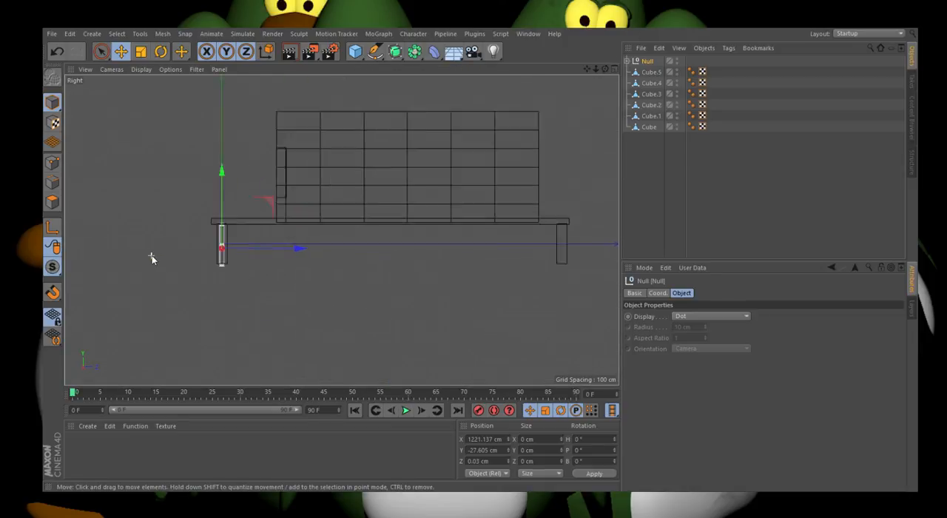
left_click_drag(202, 252, 357, 254, "ctrl")
scroll(325, 249, "up", 5)
left_click_drag(287, 258, 338, 258)
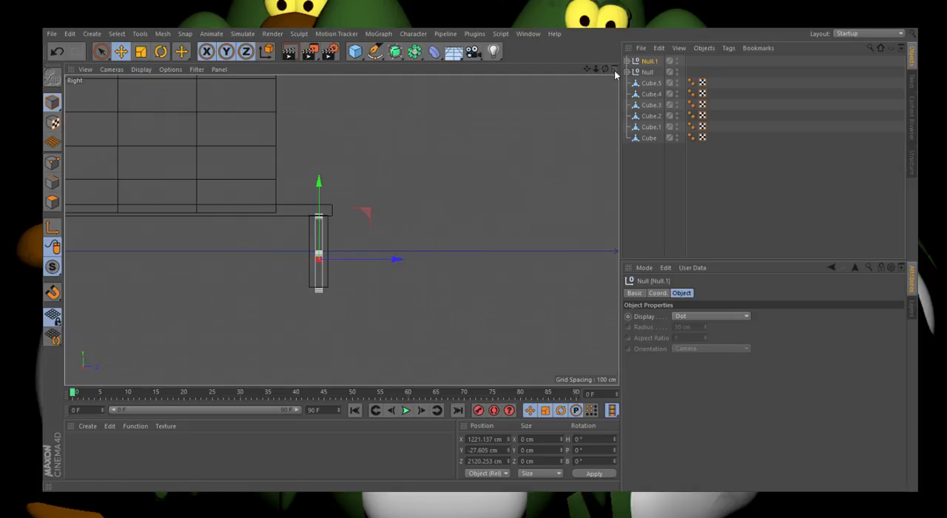
Step: Duplicate the back lattice group and rotate the copy about 89.8° in heading, perpendicular to the platform's long edges
left_click(614, 68)
left_click(338, 70)
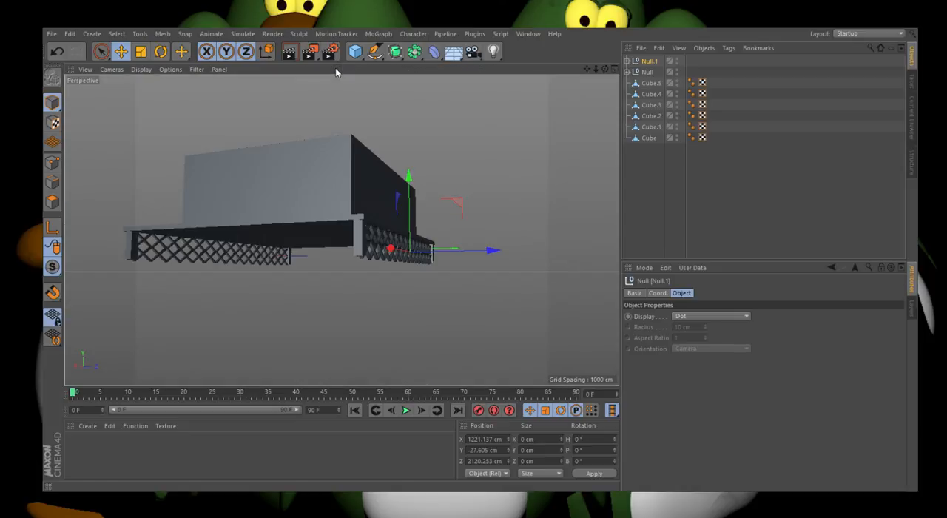
scroll(507, 214, "down", 3)
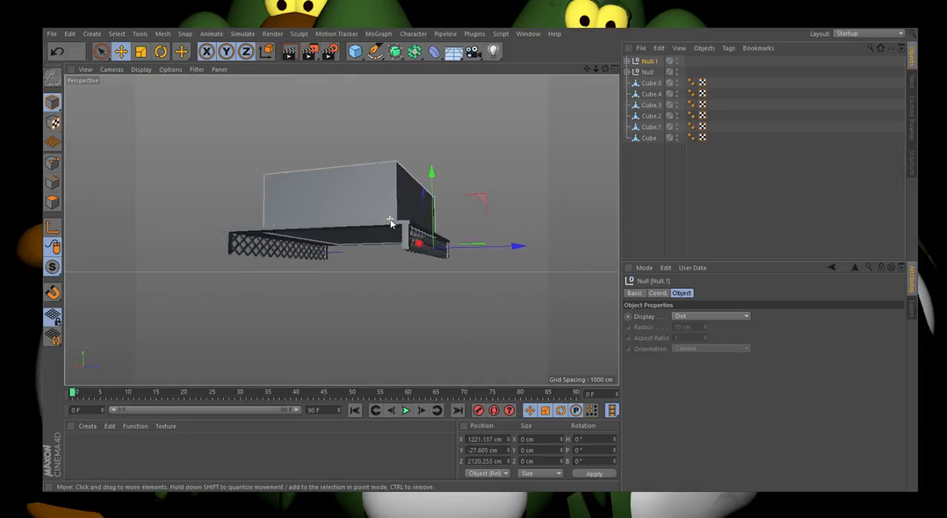
scroll(390, 218, "up", 4)
left_click(612, 67)
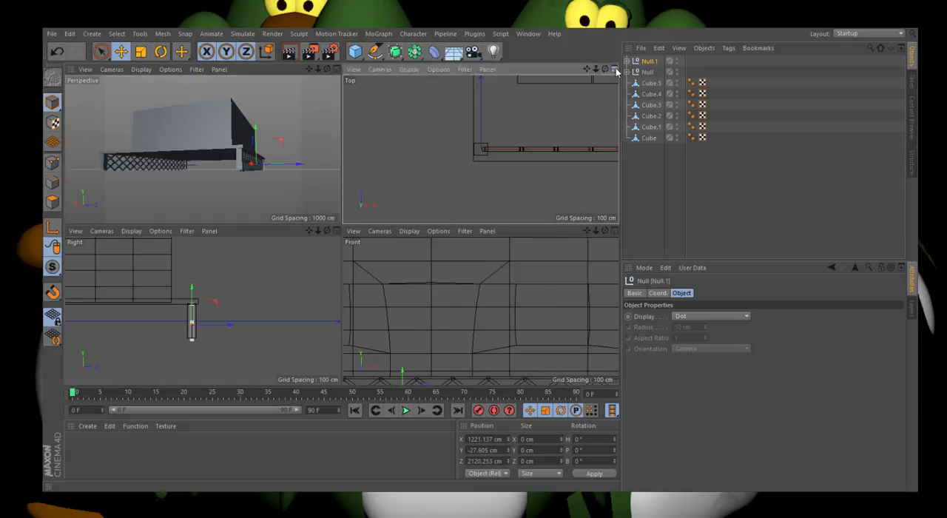
middle_click(361, 177)
scroll(327, 211, "down", 6)
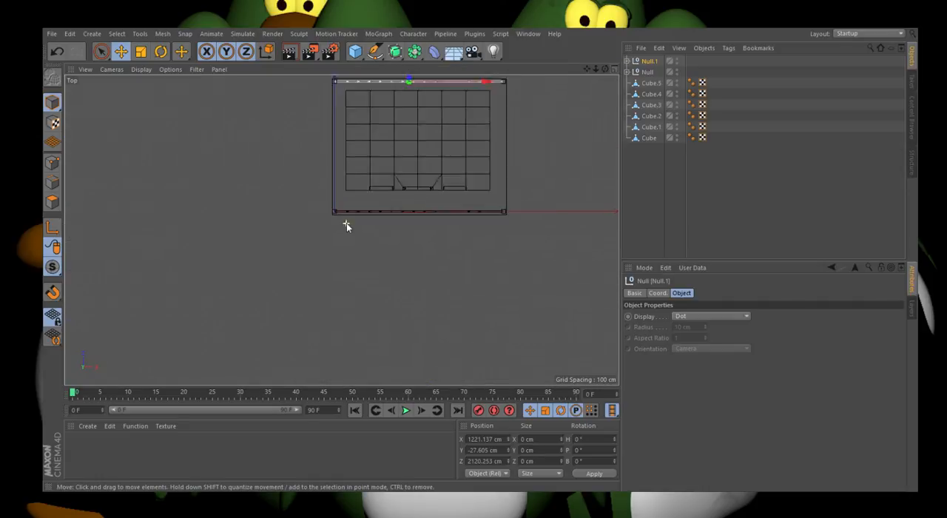
scroll(372, 104, "up", 3)
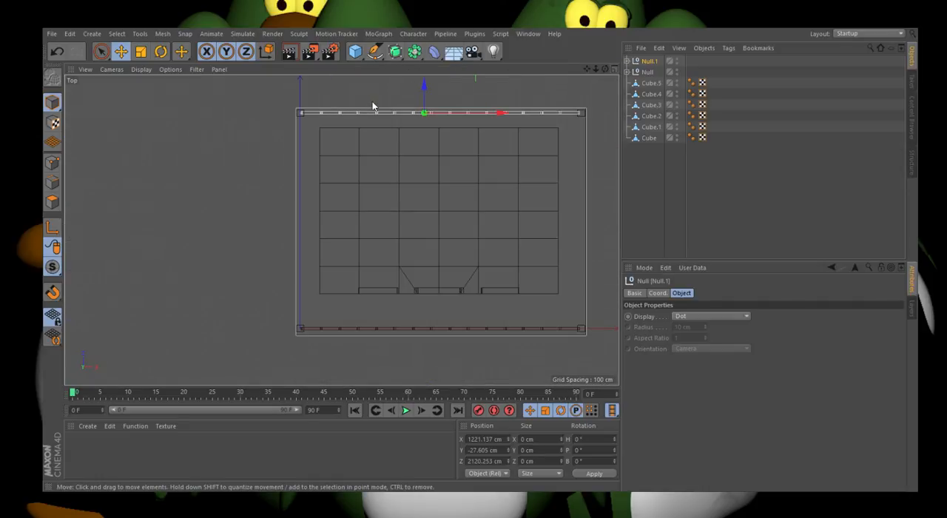
key("ctrl+v")
left_click(162, 51)
left_click_drag(462, 298, 351, 244)
Step: Move the rotated lattice group onto the platform's open side edge, at about X 0.66 cm and Z 596.3 cm
left_click(120, 51)
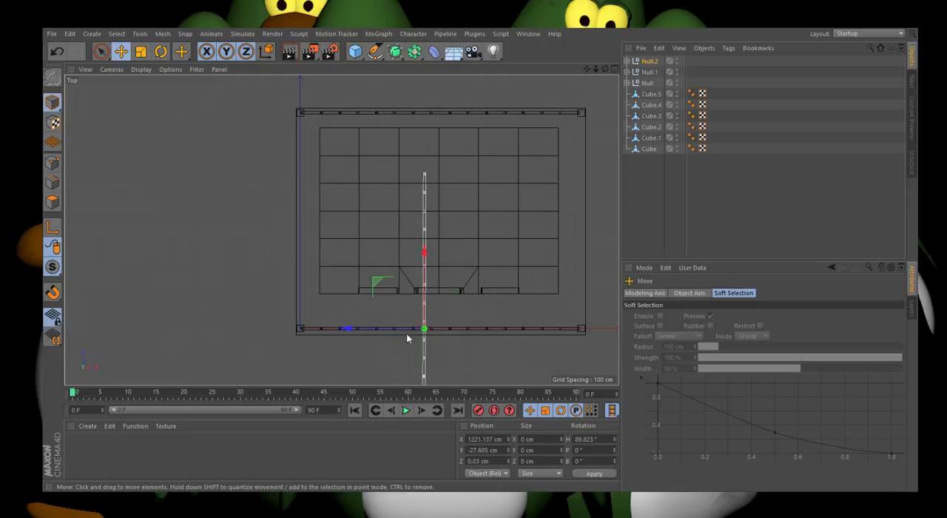
left_click_drag(397, 332, 305, 236)
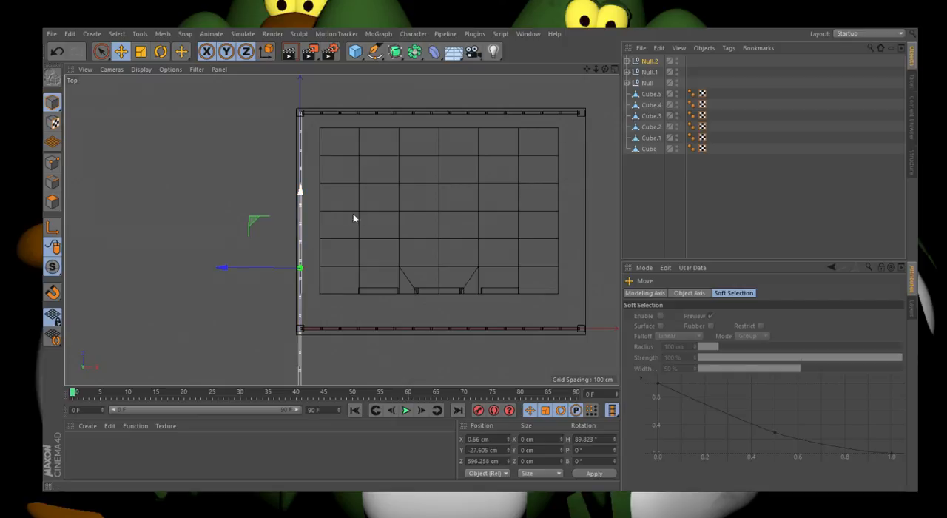
left_click(613, 69)
left_click(336, 70)
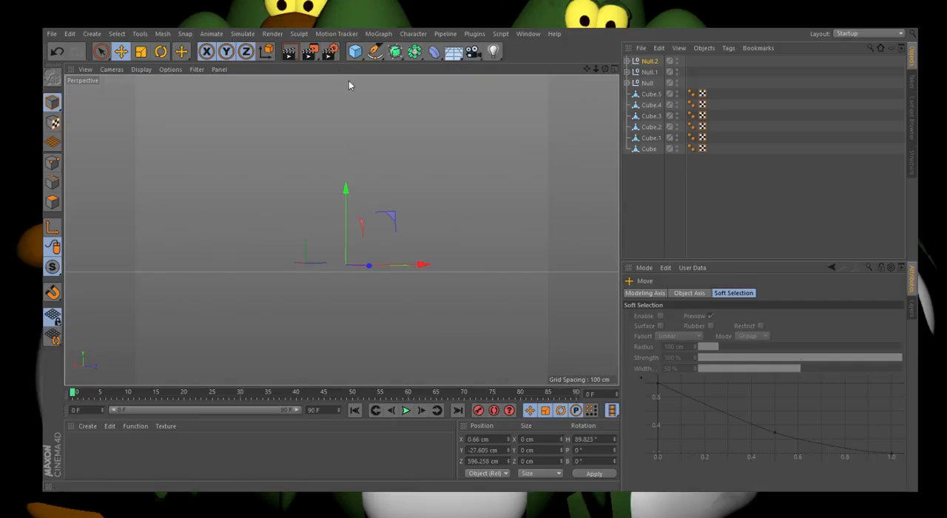
Step: Delete the side lattice's overhanging bars that lie immediately beyond the front corner leg
left_click_drag(606, 69, 54, 247)
scroll(141, 276, "down", 8)
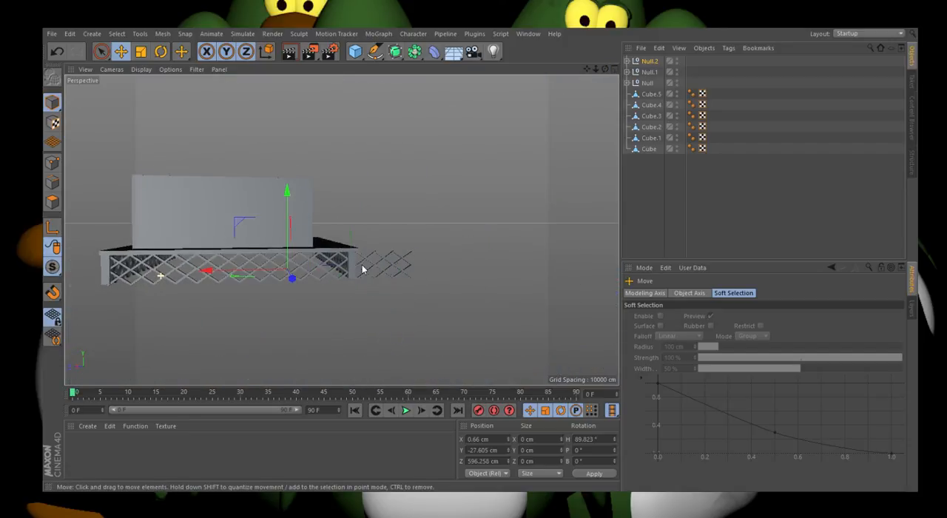
scroll(364, 265, "up", 2)
scroll(364, 265, "up", 4)
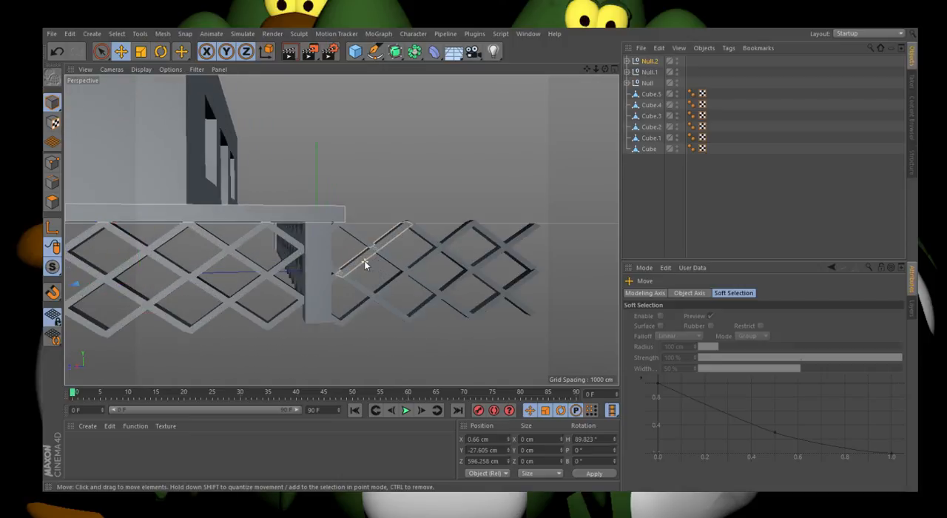
left_click(363, 259)
left_click(370, 245)
left_click(370, 246)
key("Delete")
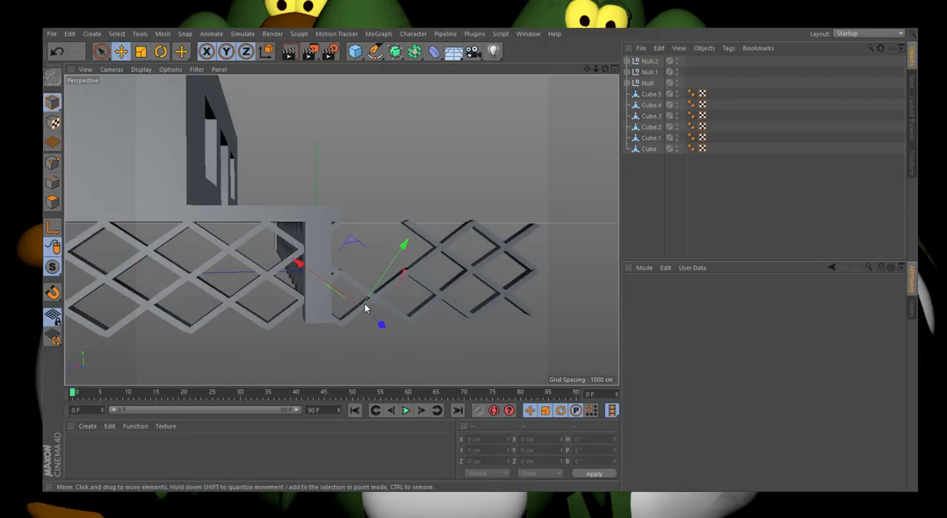
left_click(371, 292)
key("Delete")
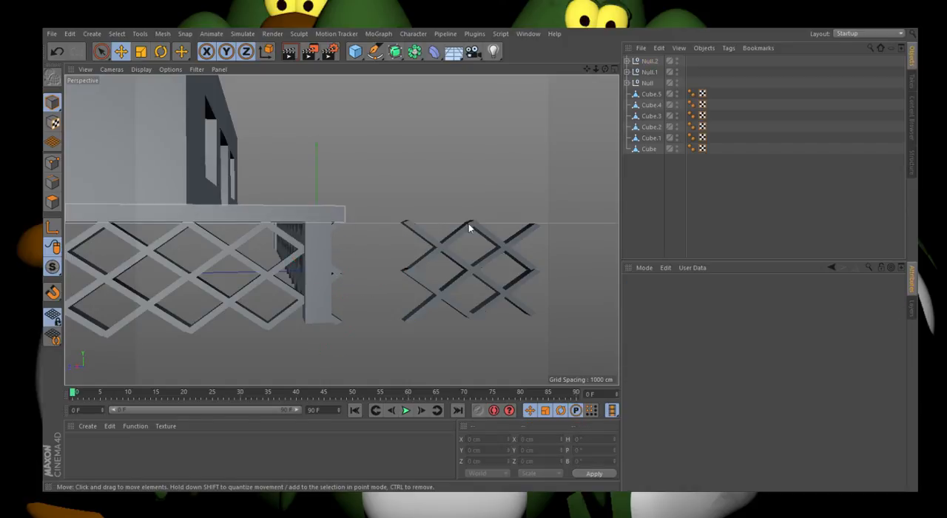
Step: Delete all remaining side lattice bars in the detached section farther out from the front corner leg
left_click(426, 245)
key("Delete")
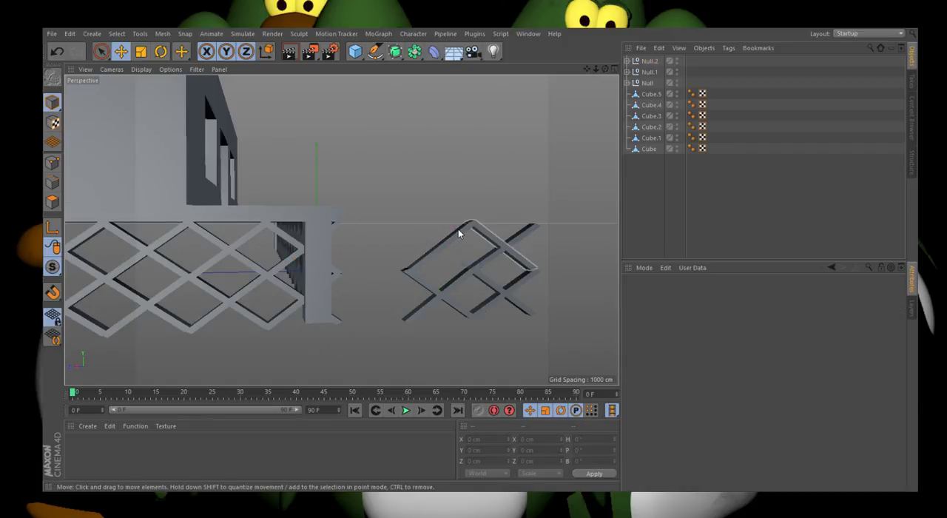
left_click(480, 229)
key("Delete")
left_click(480, 266)
key("Delete")
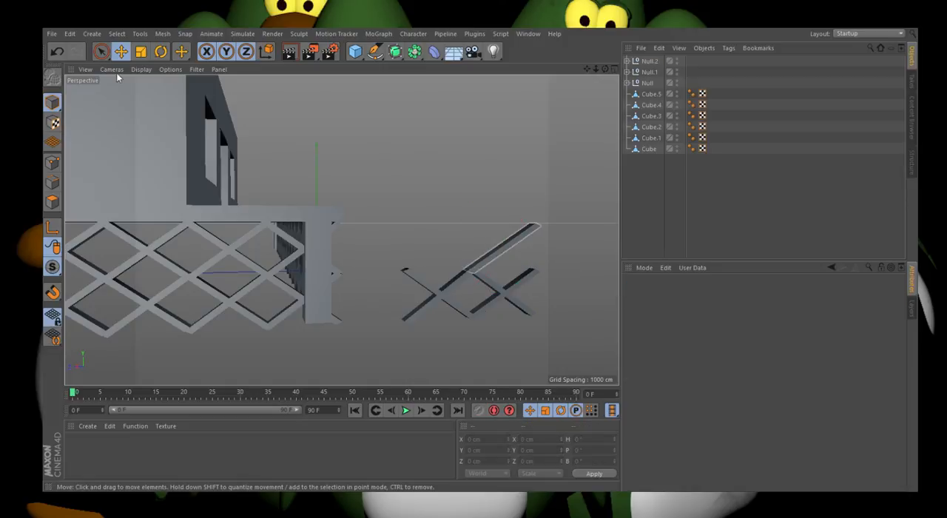
left_click(101, 52)
left_click_drag(491, 252, 480, 320)
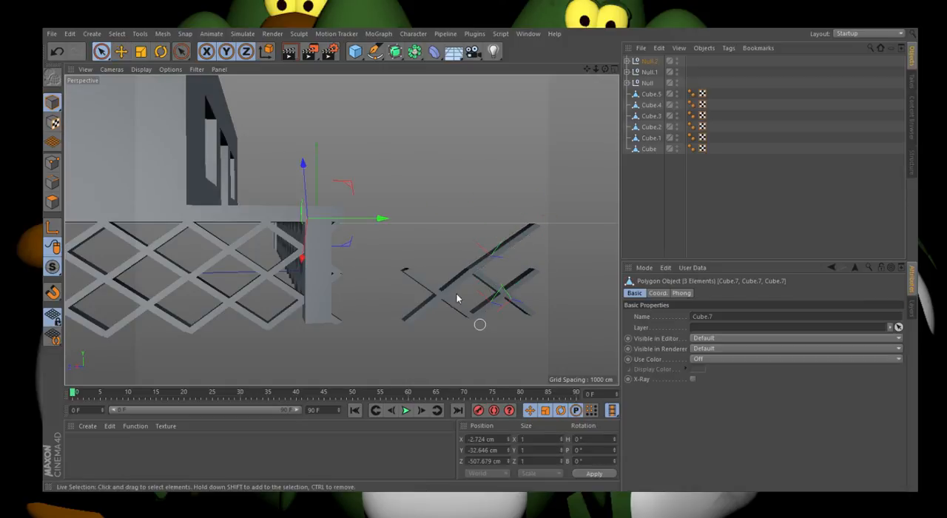
key("Delete")
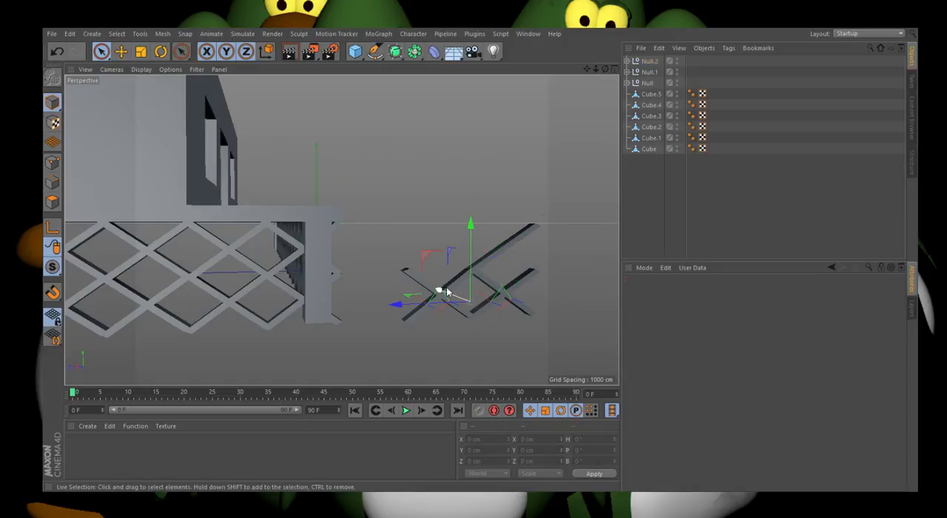
left_click(490, 270)
key("Delete")
Step: Pull the end face of one middle-height lattice bar back to about X -5.6 cm, Y 133.4 cm, toward the corner leg
key("e")
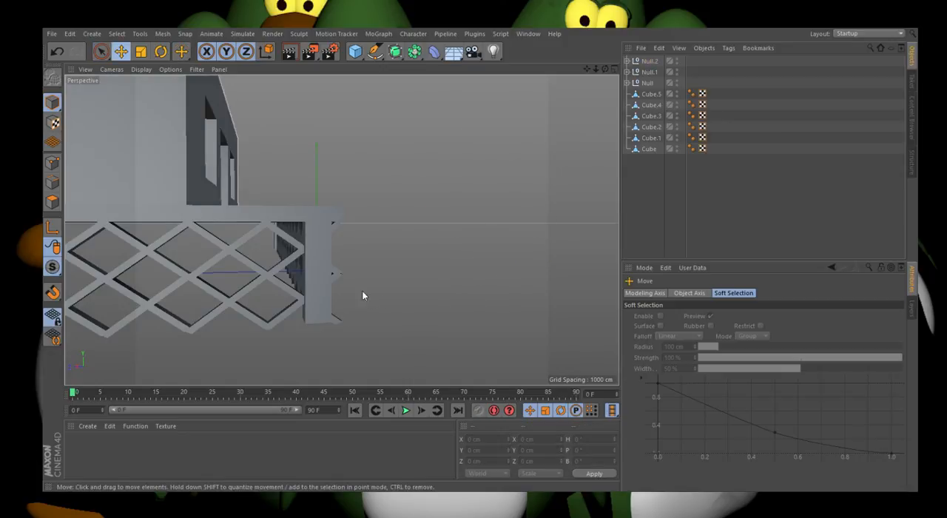
left_click_drag(605, 69, 540, 73)
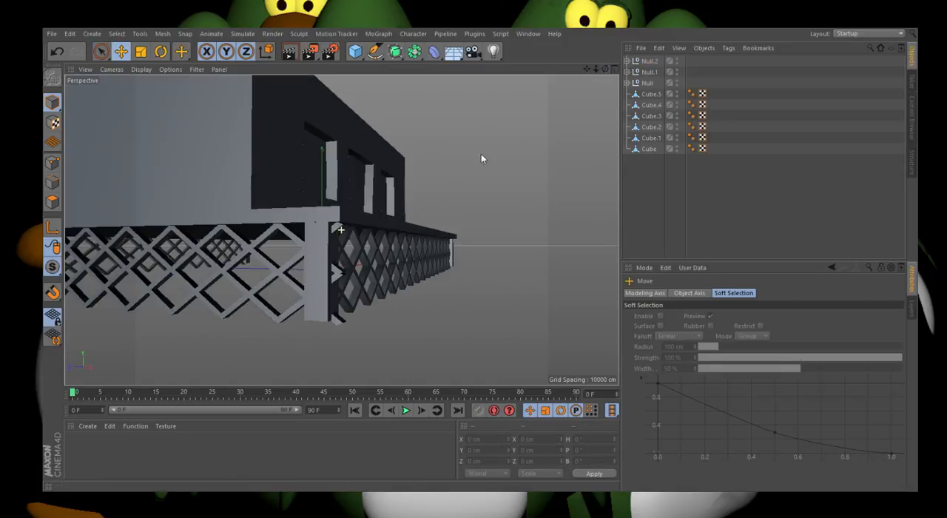
left_click(338, 274)
left_click(52, 203)
scroll(278, 270, "up", 4)
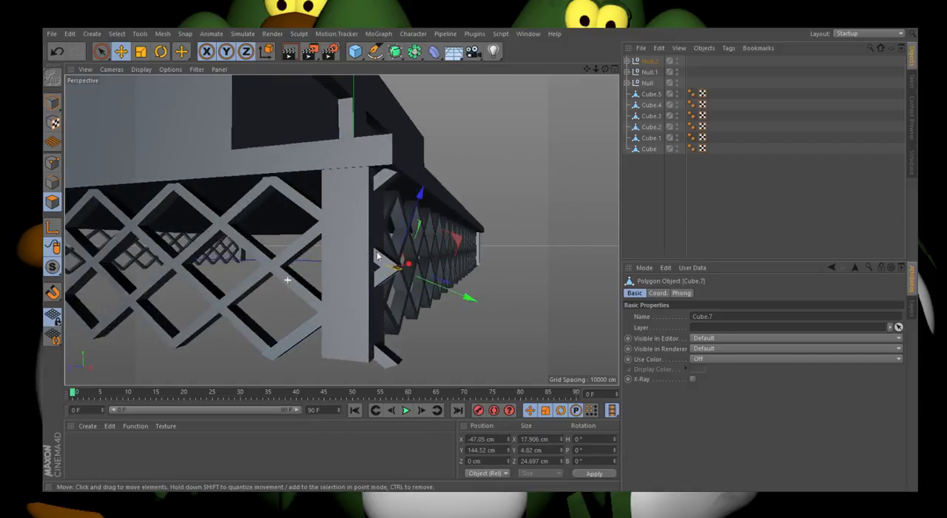
left_click_drag(439, 287, 406, 279)
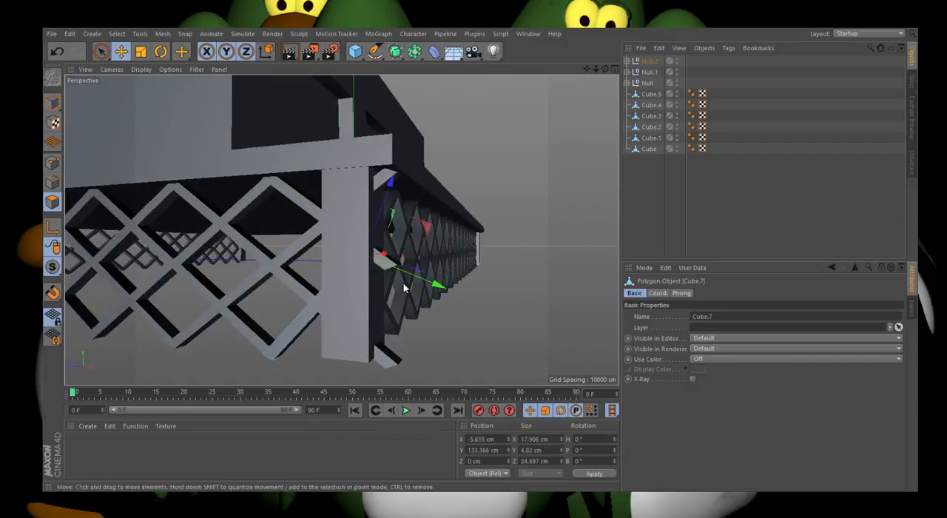
Step: Move the end face of the other middle-height protruding bar back about 37 cm into the corner leg
left_click(52, 105)
left_click(386, 268)
left_click(293, 197)
left_click(53, 202)
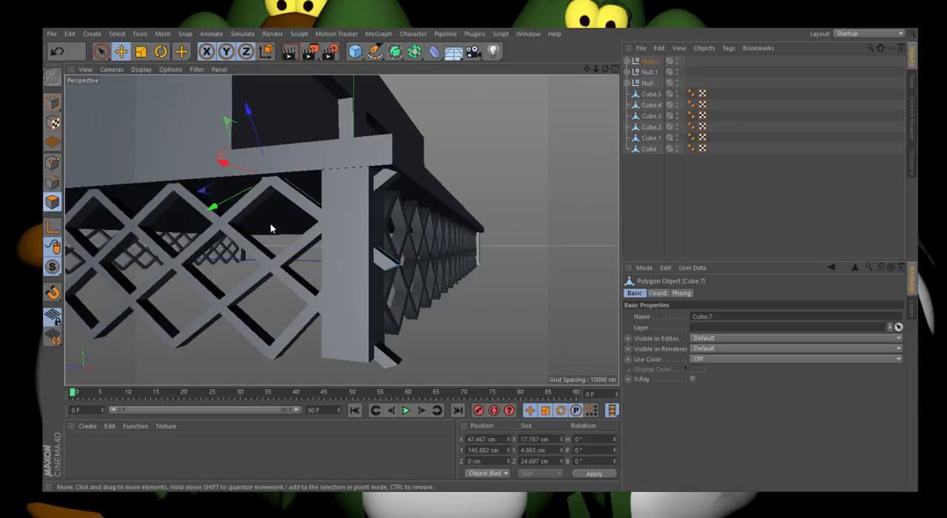
left_click(396, 273)
left_click_drag(360, 283, 334, 293)
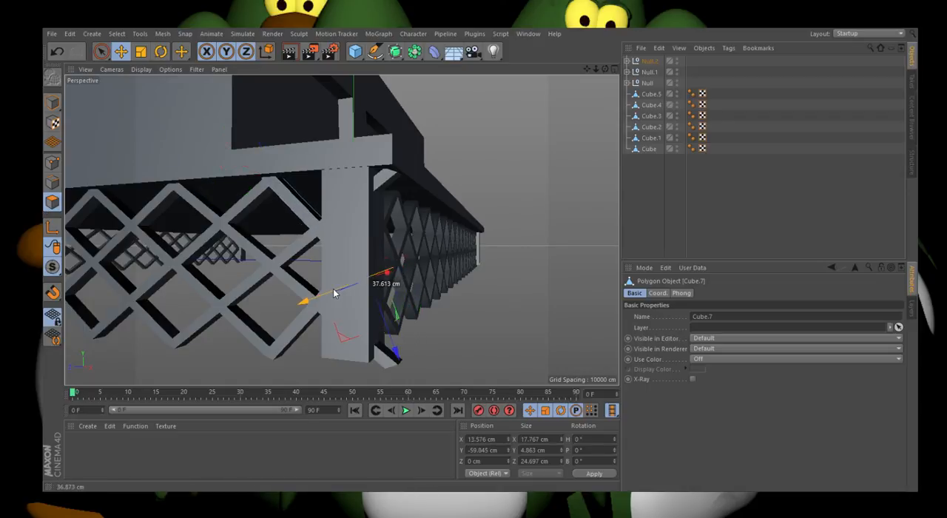
Step: Pull the protruding upper bar's end face into the corner leg, to about X -15.4 cm, Y 126.5 cm
left_click(53, 105)
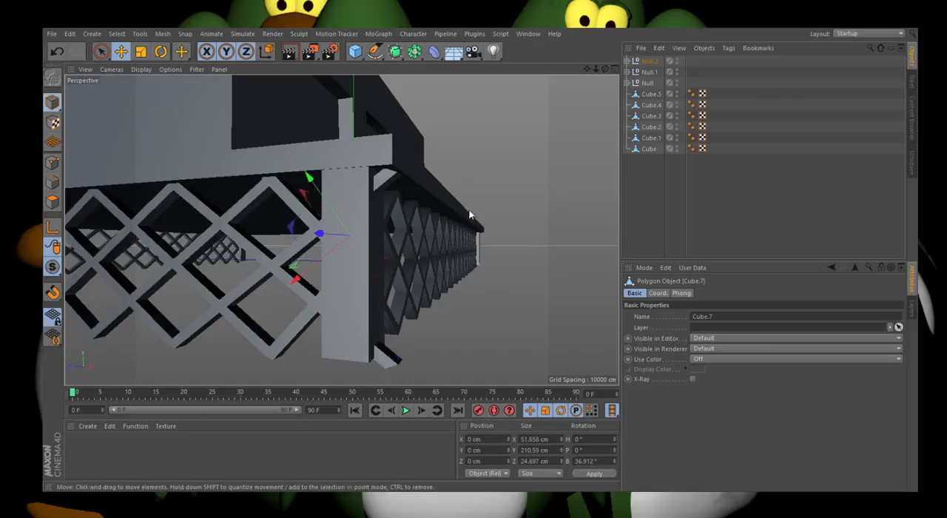
left_click(52, 202)
left_click(388, 177)
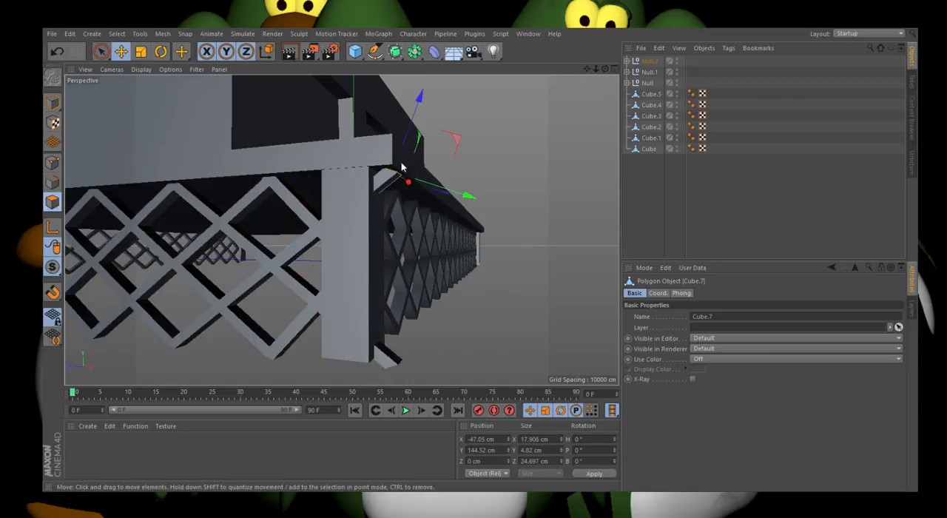
left_click_drag(407, 145, 395, 150)
left_click_drag(441, 195, 417, 197)
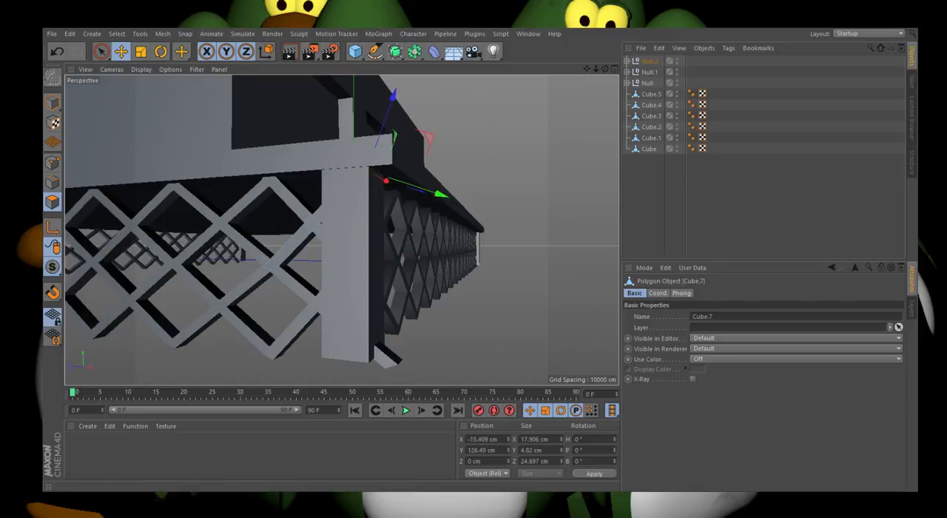
Step: Shorten the lowest protruding lattice bar by moving its end face back into the corner leg
left_click(396, 364)
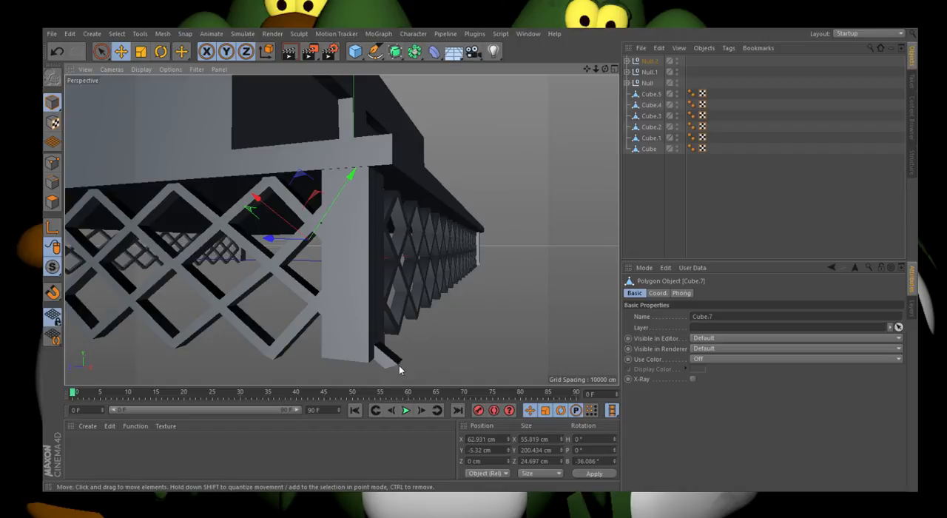
left_click(396, 362)
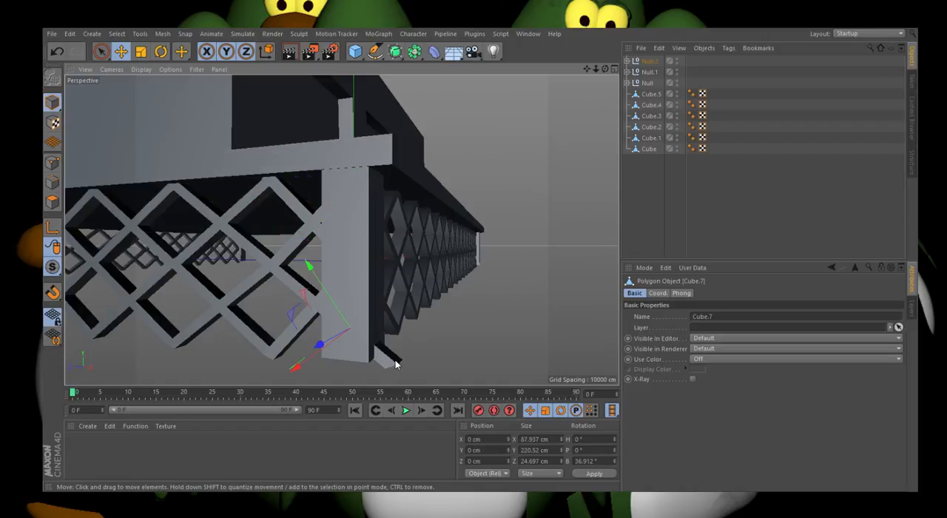
left_click(53, 202)
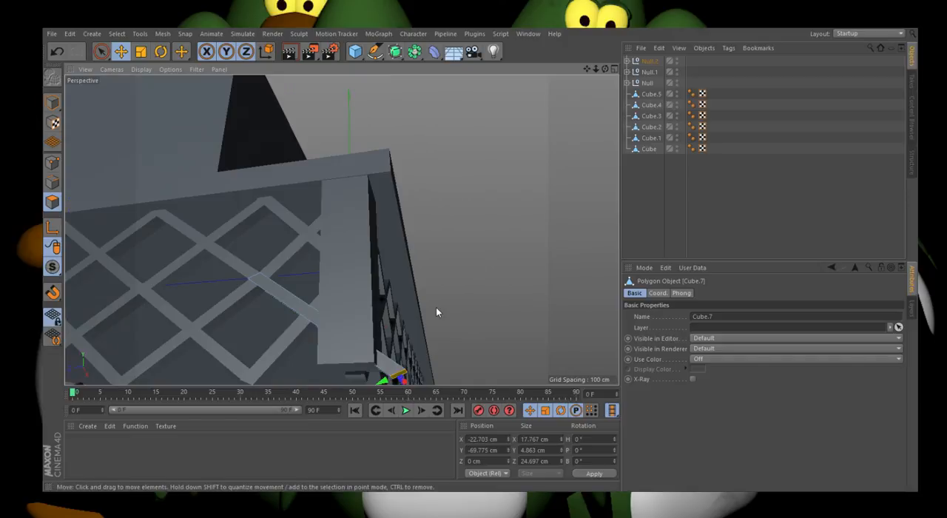
scroll(436, 307, "down", 2)
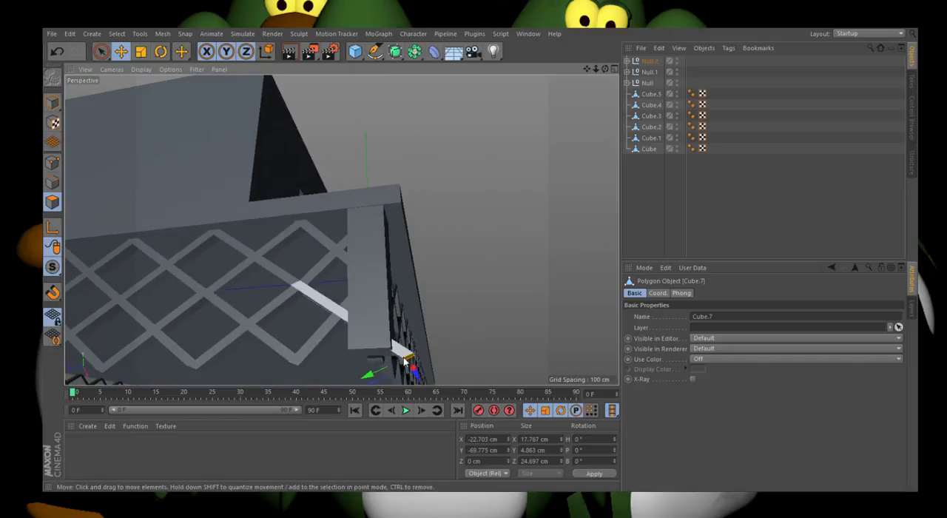
left_click_drag(415, 377, 353, 360)
left_click(50, 102)
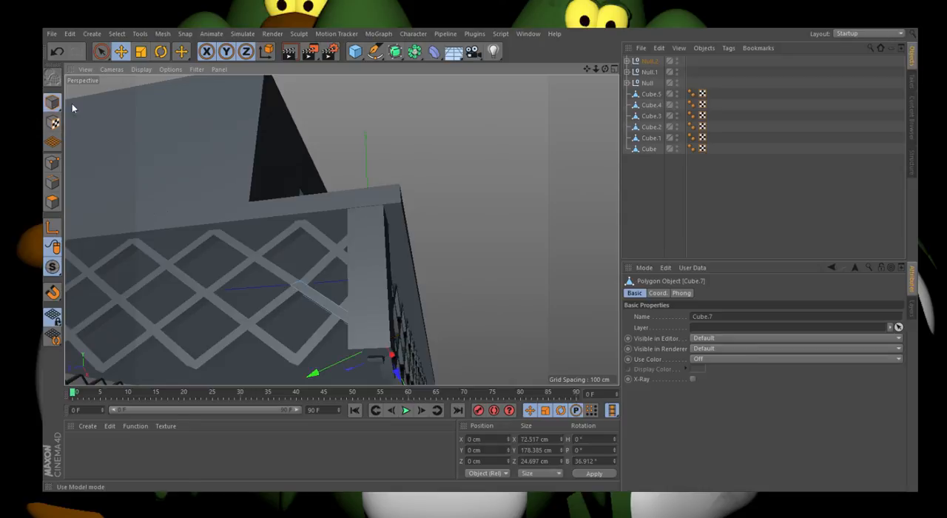
left_click_drag(606, 69, 620, 111)
left_click(656, 60)
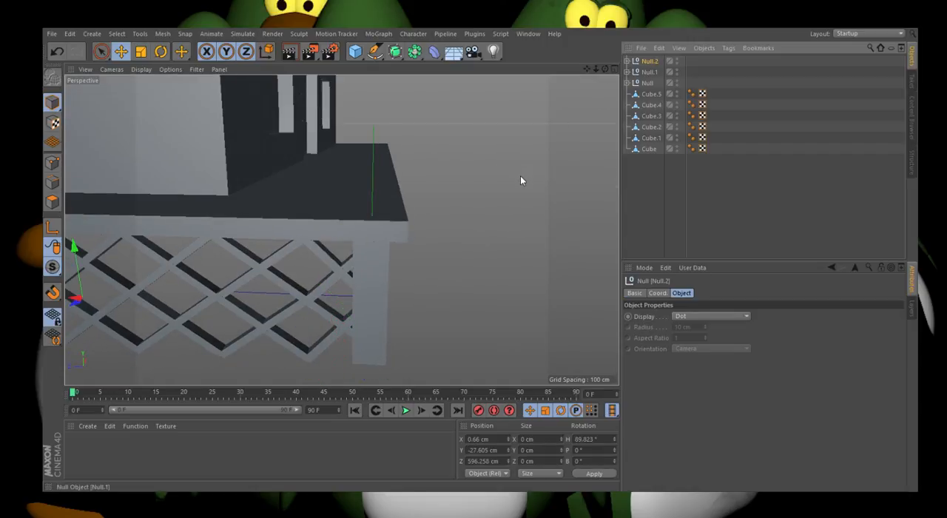
left_click_drag(605, 68, 453, 68)
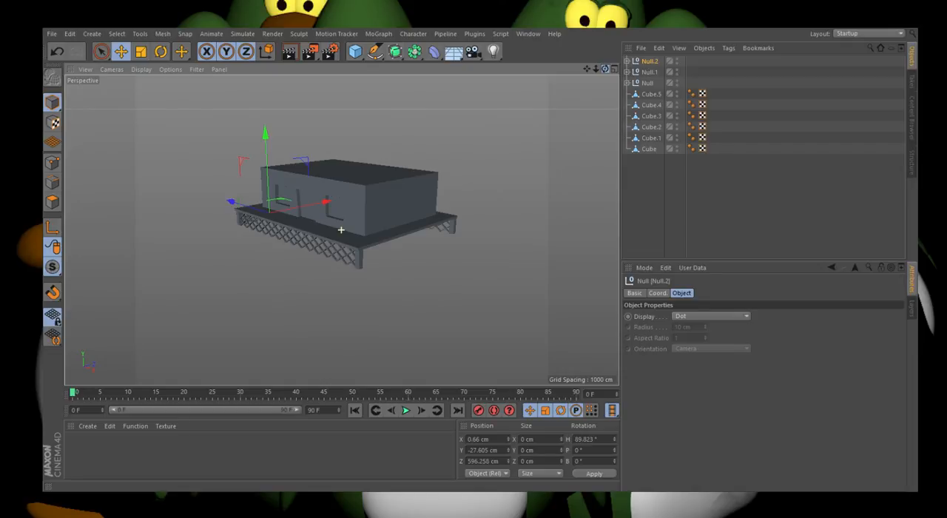
left_click_drag(605, 69, 158, 60)
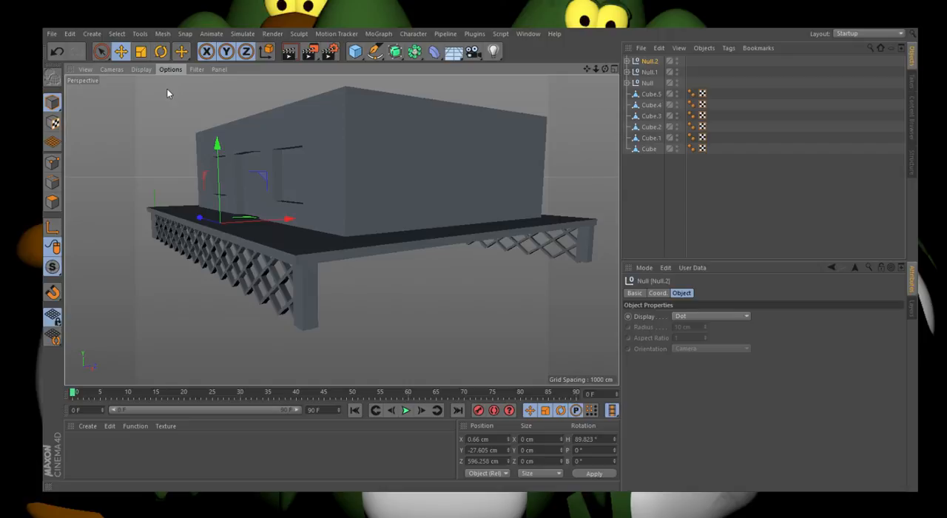
left_click_drag(201, 217, 224, 222, "ctrl")
left_click(57, 51)
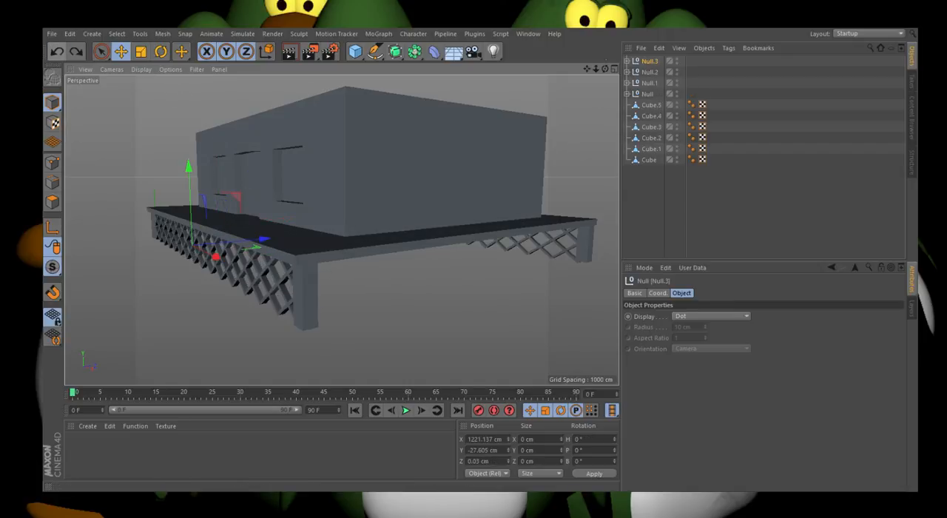
key("Delete")
Step: Duplicate the trimmed side lattice group and move the copy to about X 2788.1 cm, on the platform's opposite side
left_click(651, 62)
left_click_drag(231, 253, 387, 286, "ctrl")
left_click(388, 285)
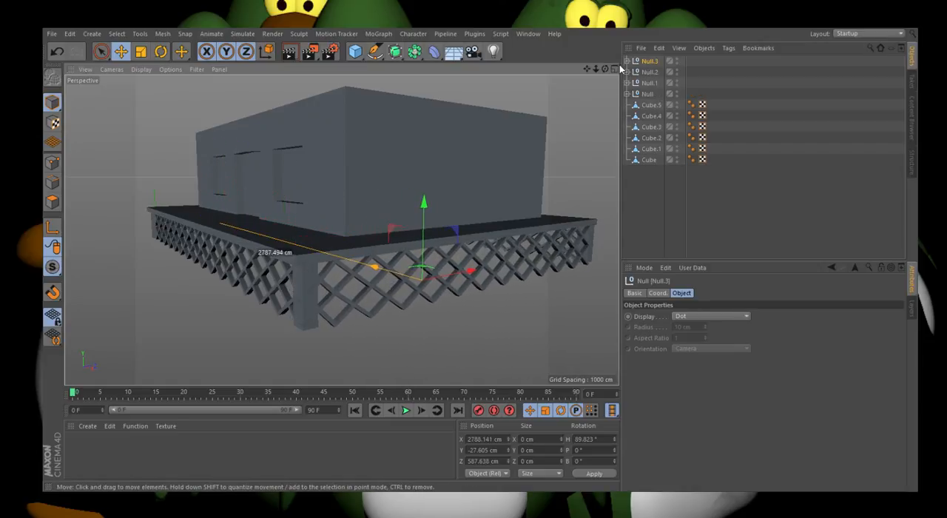
Step: Shift the duplicated side lattice group inward to about X 2773 cm so it lines up with the corner legs
left_click_drag(606, 69, 495, 65)
left_click(651, 63)
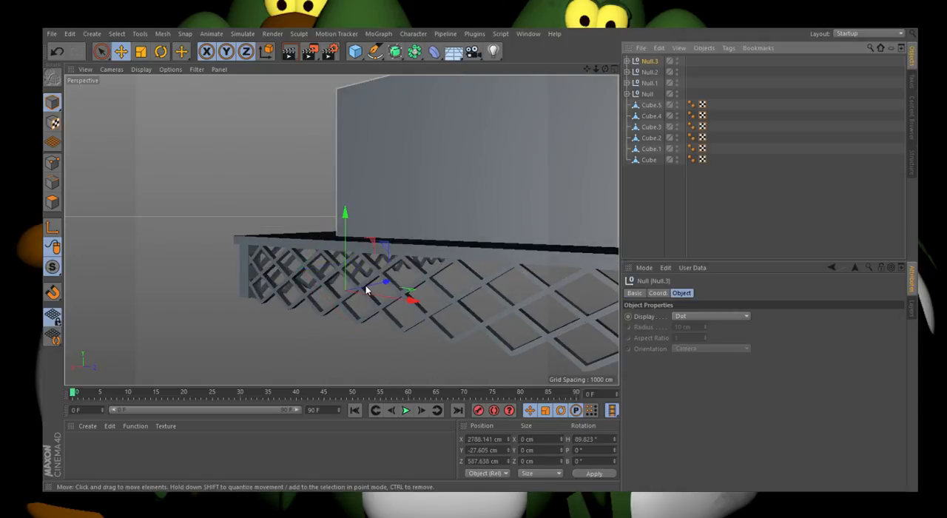
left_click_drag(366, 285, 367, 285)
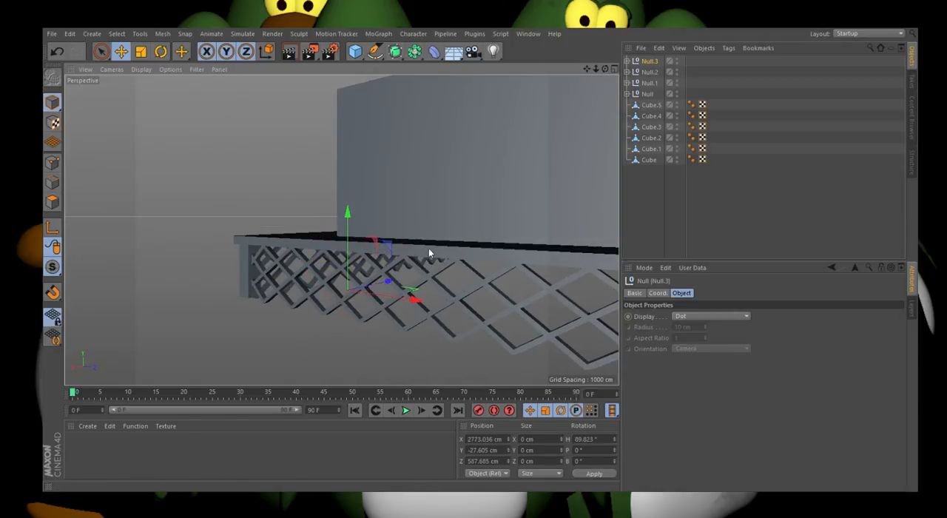
Step: Move the end face of the copied lattice's middle-height bar protruding through the corner leg back inside the leg
left_click_drag(605, 68, 702, 59)
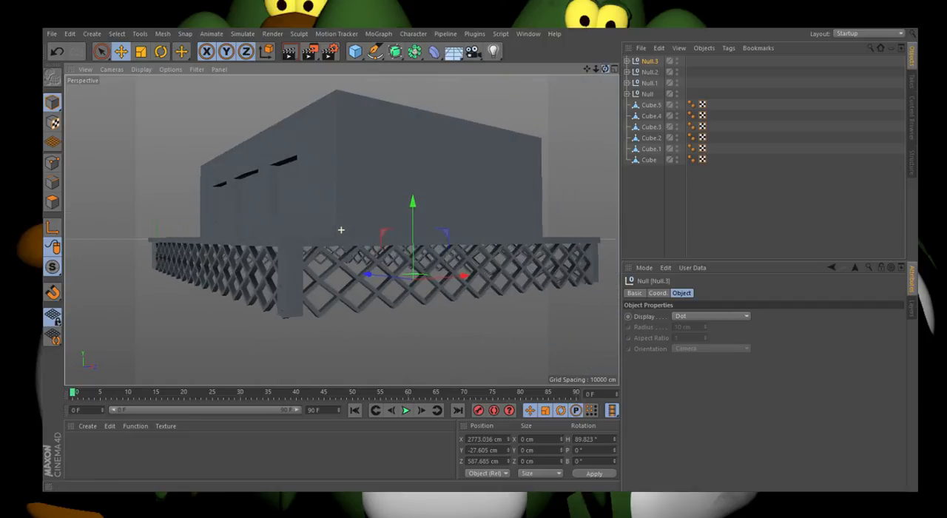
scroll(270, 286, "up", 3)
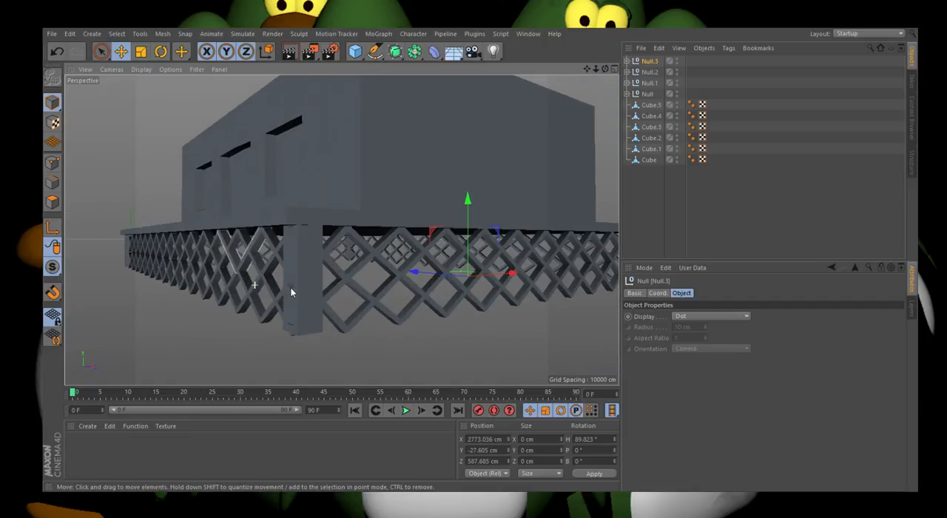
left_click(288, 289)
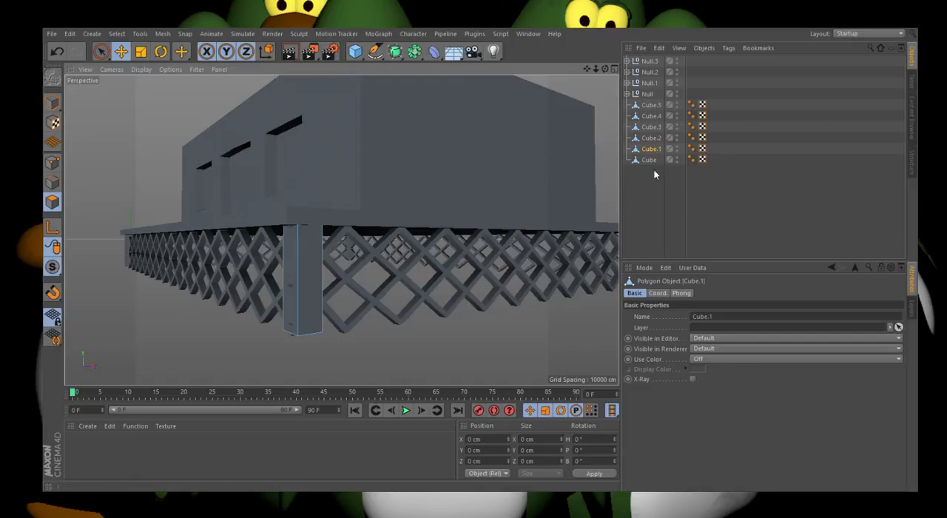
left_click(649, 61)
left_click(626, 61)
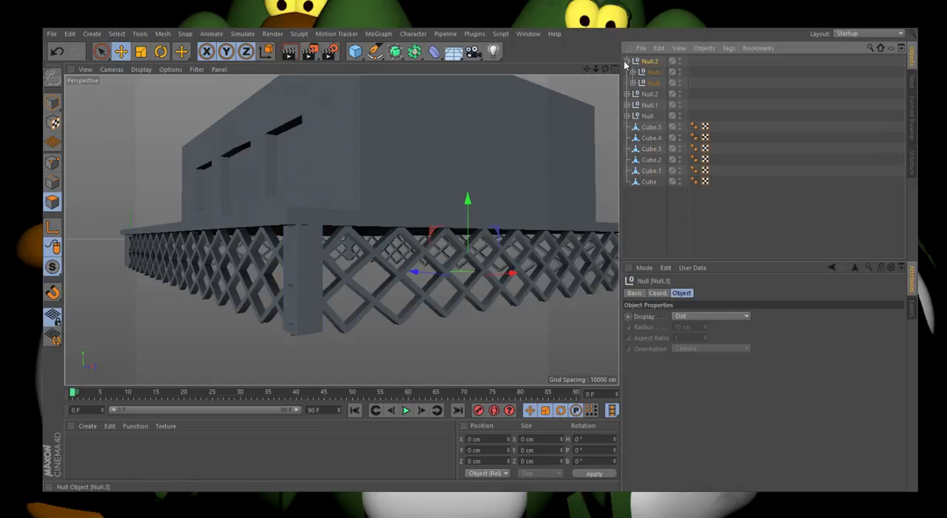
left_click(52, 102)
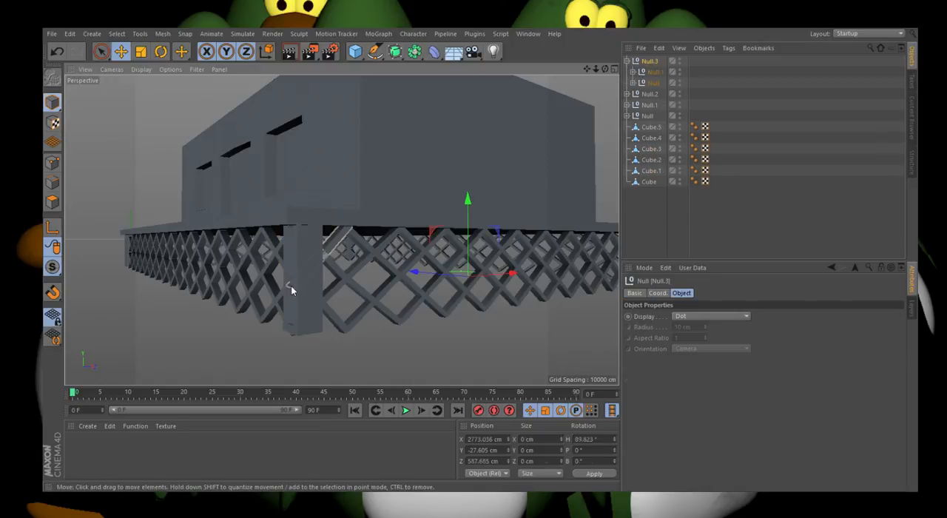
left_click(291, 287)
left_click(51, 202)
right_click_drag(289, 284, 346, 307, "alt")
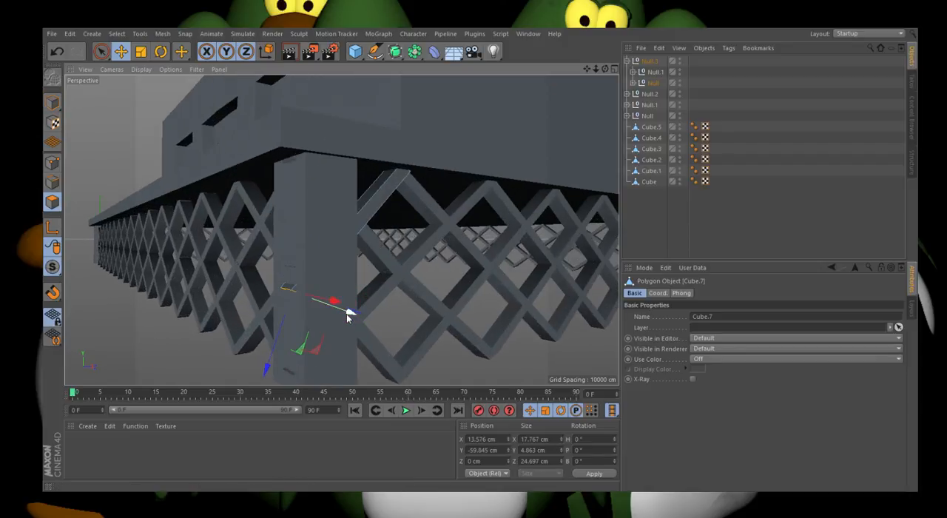
left_click_drag(347, 311, 354, 311)
left_click(51, 103)
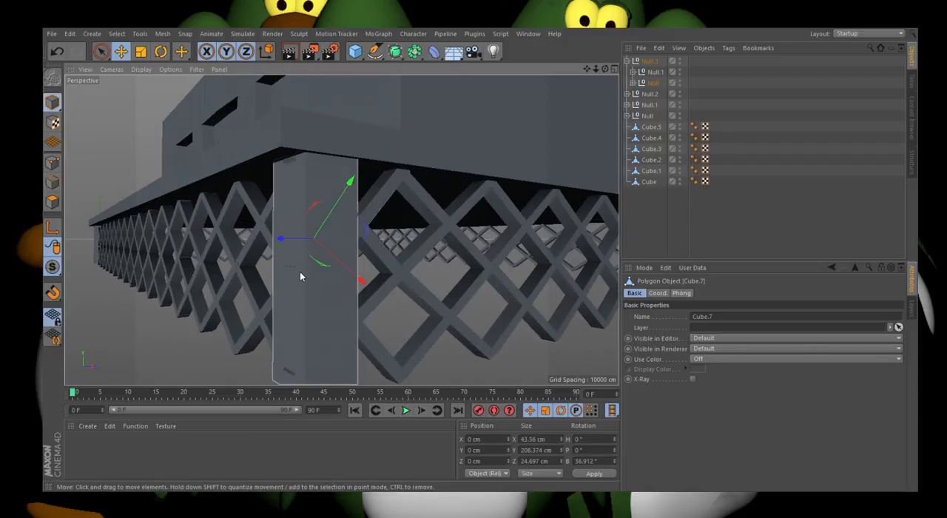
Step: Shorten the lowest and the other middle-height bars poking through the corner leg by pulling their end faces inside it
left_click(287, 371)
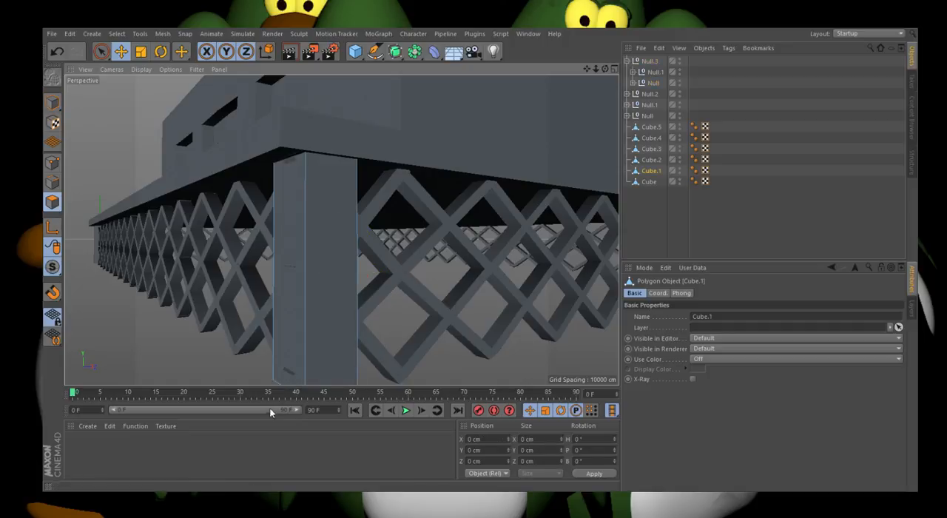
left_click(370, 298)
left_click(53, 202)
left_click(296, 381)
left_click_drag(299, 380, 307, 376)
left_click(53, 102)
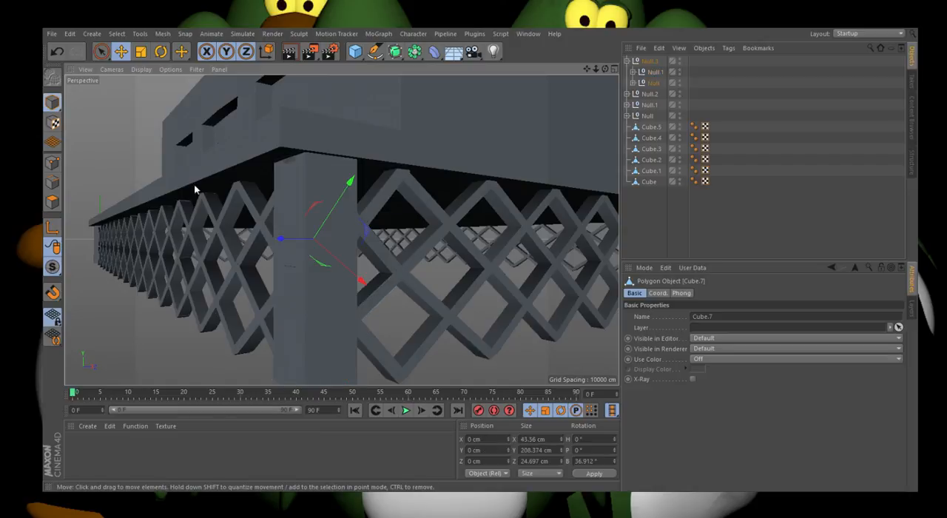
left_click(52, 202)
left_click(53, 102)
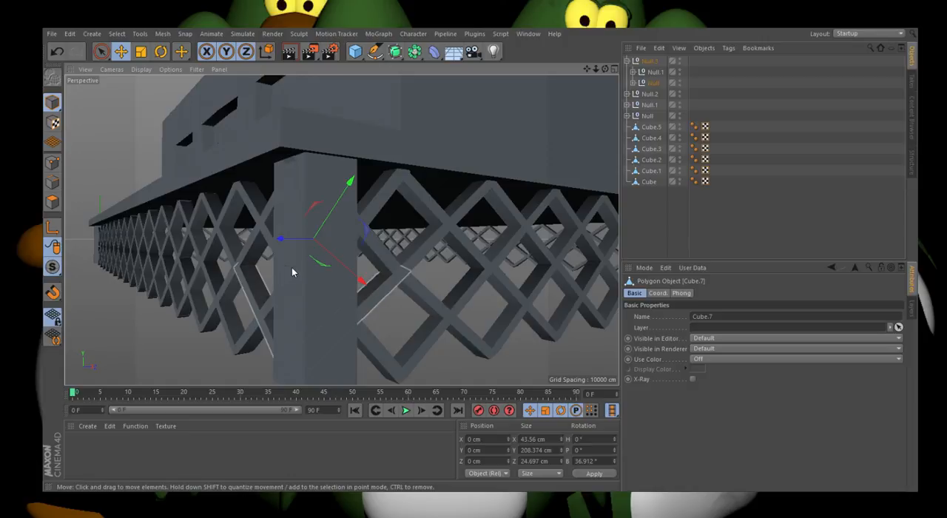
Step: Pull the end face of the copied lattice's protruding upper bar back into the top of the corner leg
left_click_drag(605, 69, 341, 230)
left_click_drag(341, 230, 341, 230)
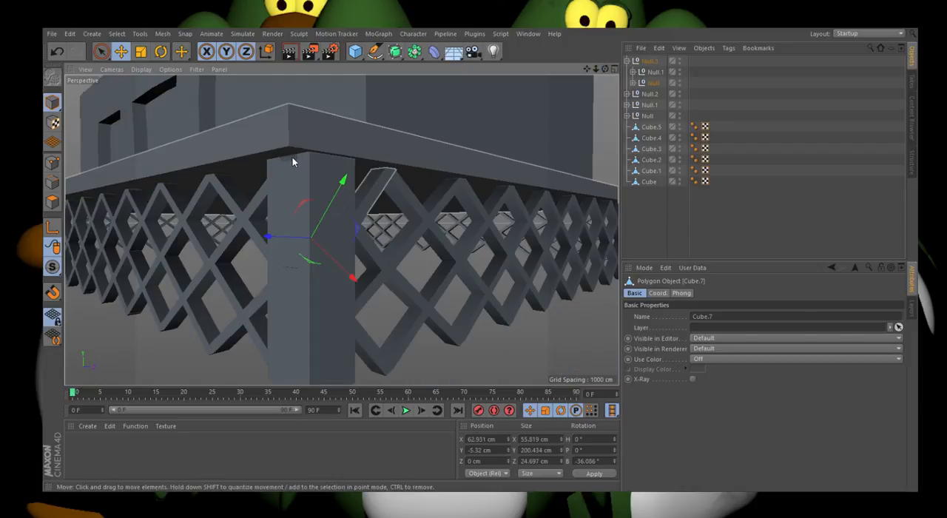
left_click(293, 158)
left_click(52, 202)
left_click(284, 159)
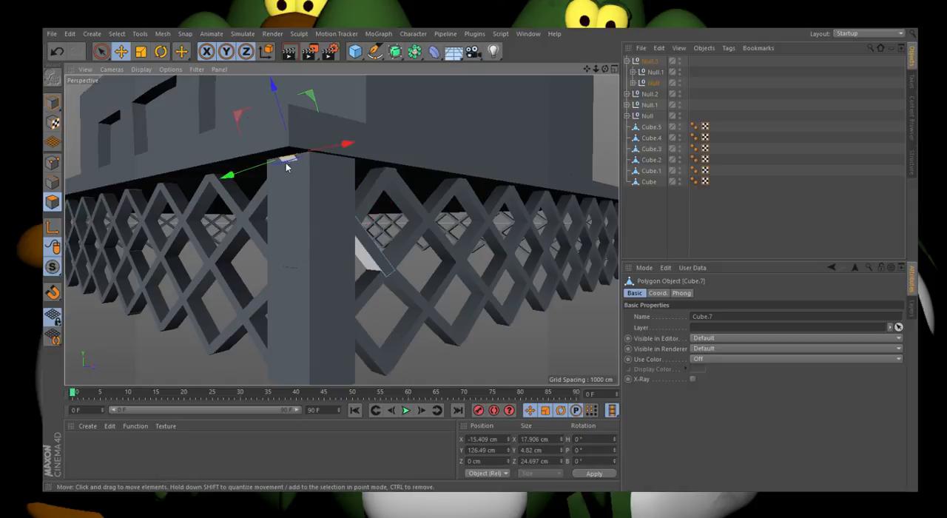
left_click_drag(244, 174, 253, 172)
left_click(52, 101)
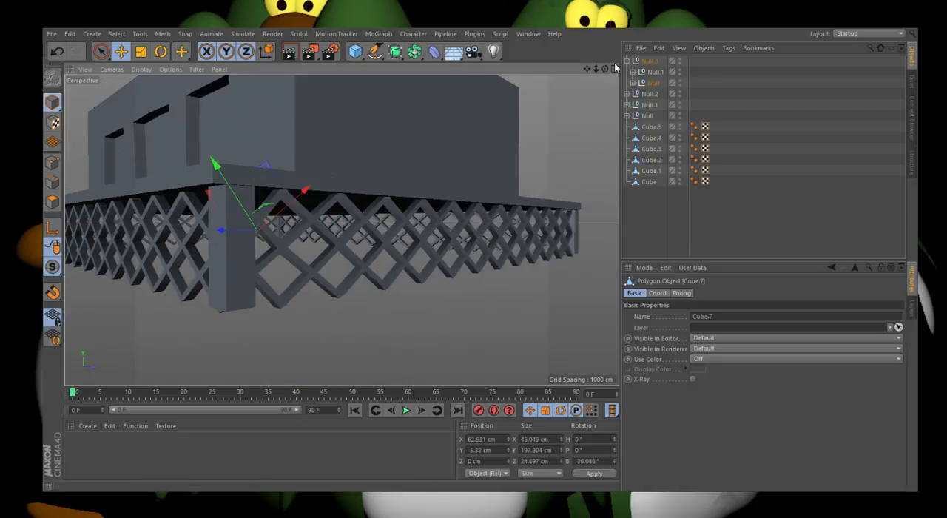
Step: Examine the building block's polygon mesh around the doorway and window recesses
left_click_drag(605, 69, 577, 77)
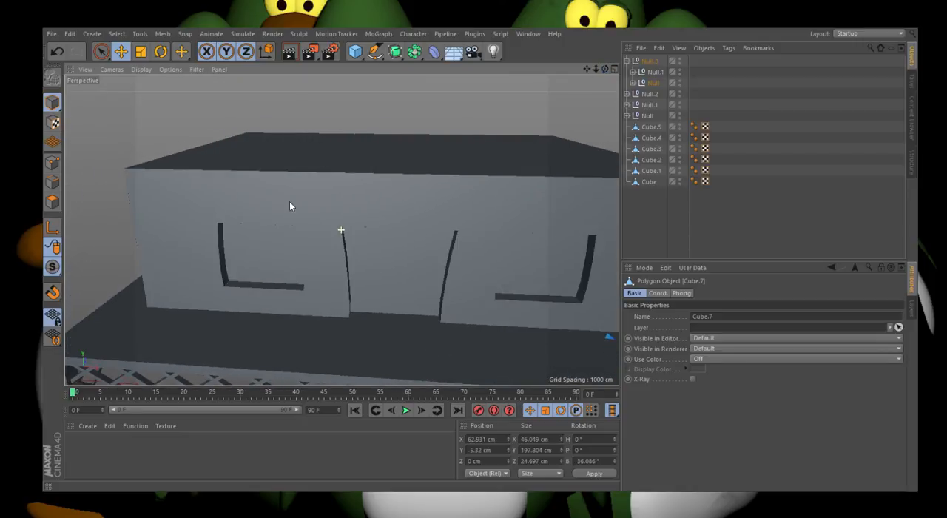
scroll(290, 267, "down", 3)
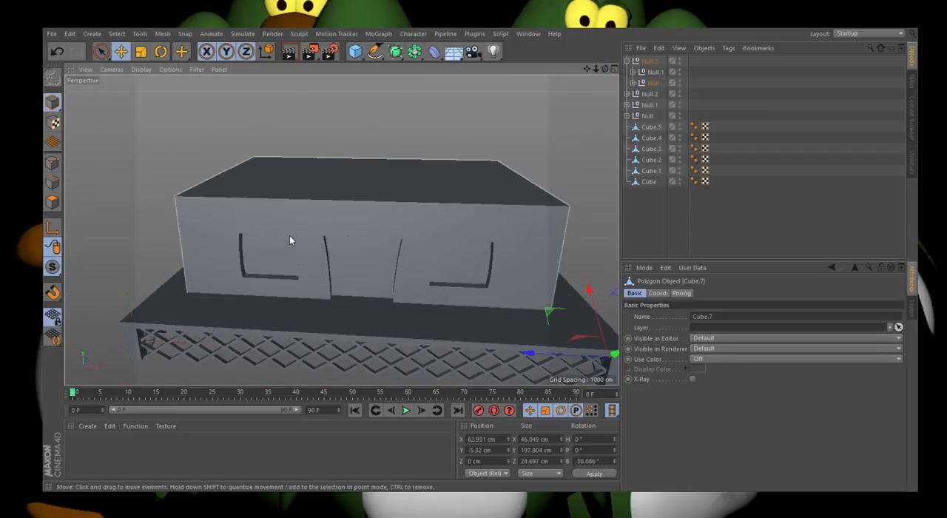
left_click(289, 235)
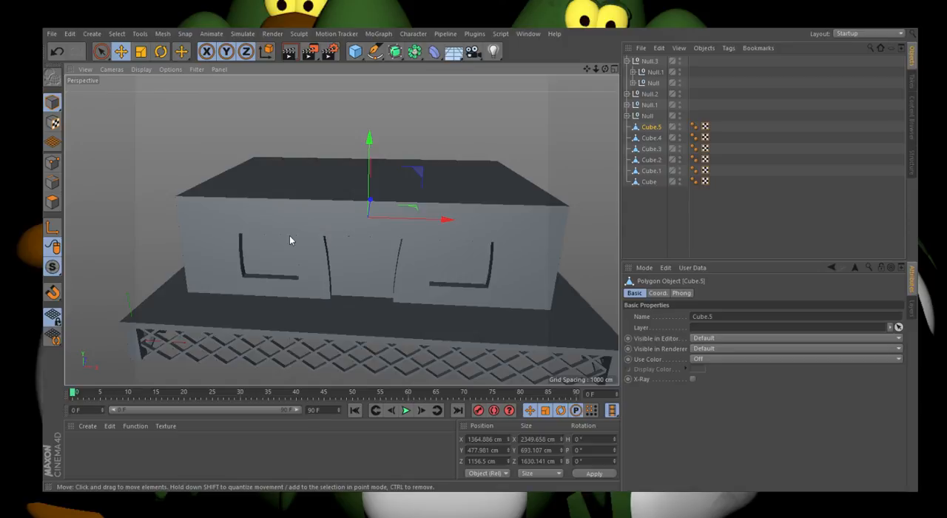
left_click(52, 202)
left_click(270, 258)
left_click(360, 79)
scroll(391, 167, "up", 4)
scroll(396, 233, "down", 4)
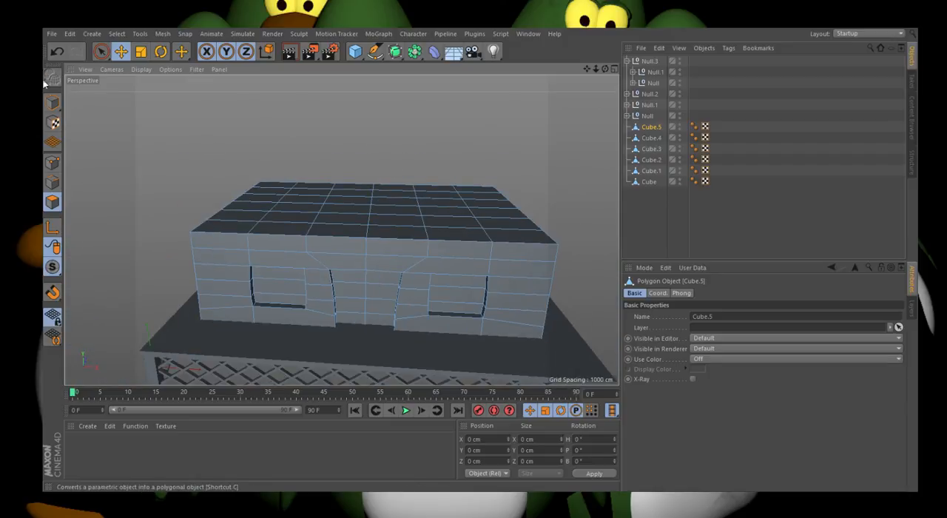
left_click(52, 102)
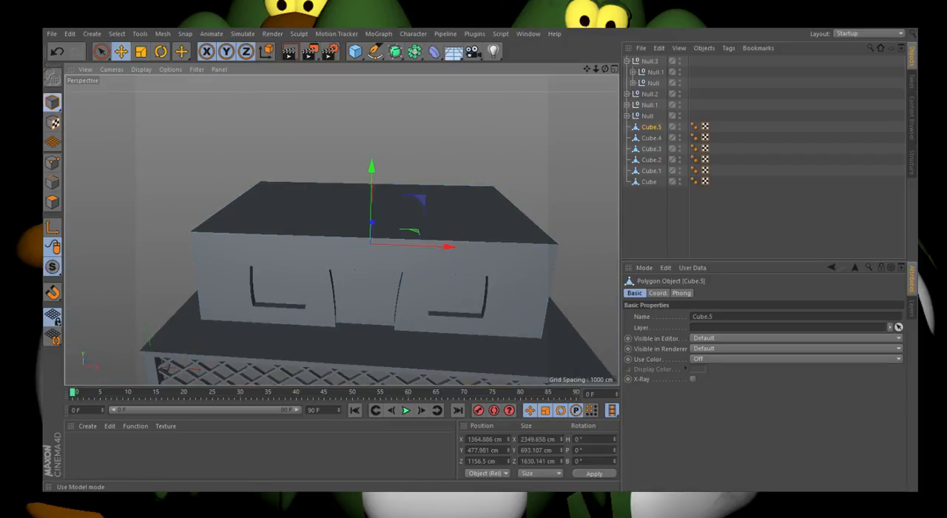
Step: Add a 200 cm cube for the roof and raise it to about Y 971.9 cm
left_click(93, 34)
left_click(160, 101)
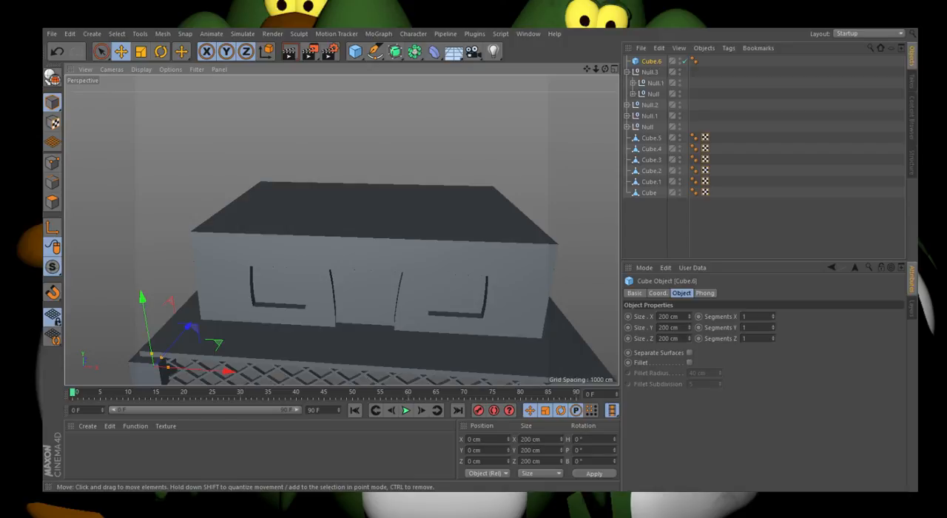
left_click_drag(146, 323, 148, 186)
Step: Widen the roof cube to about 2563 cm and seat it on the block, centred at about X 1367.8 cm, Y 921.7 cm
left_click(614, 69)
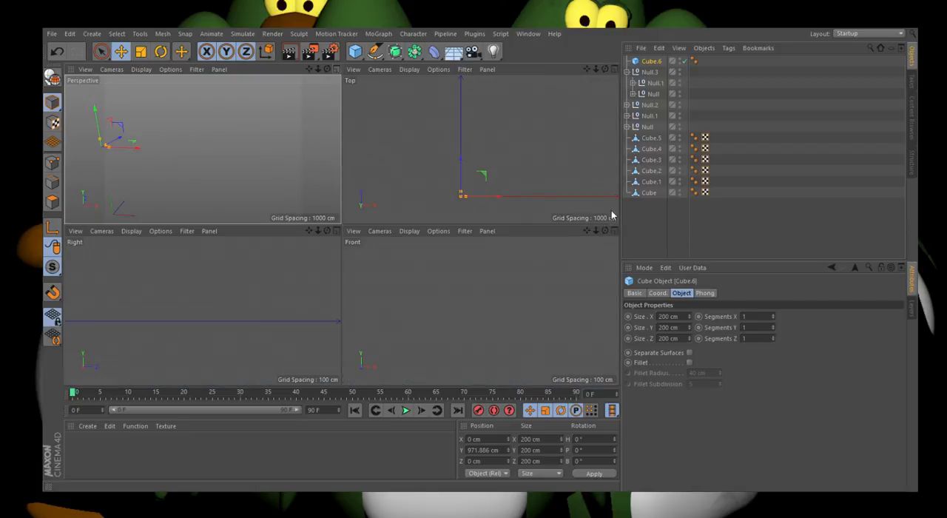
left_click(614, 231)
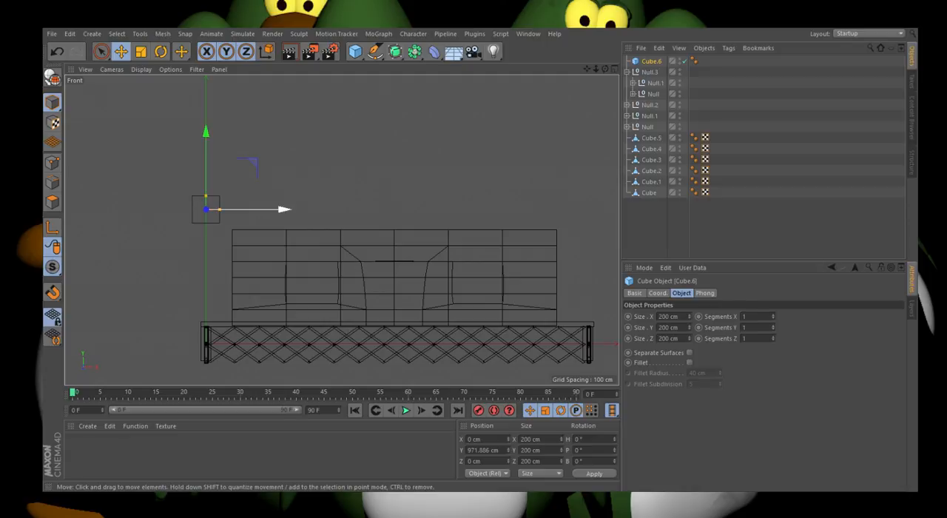
left_click_drag(281, 210, 569, 213)
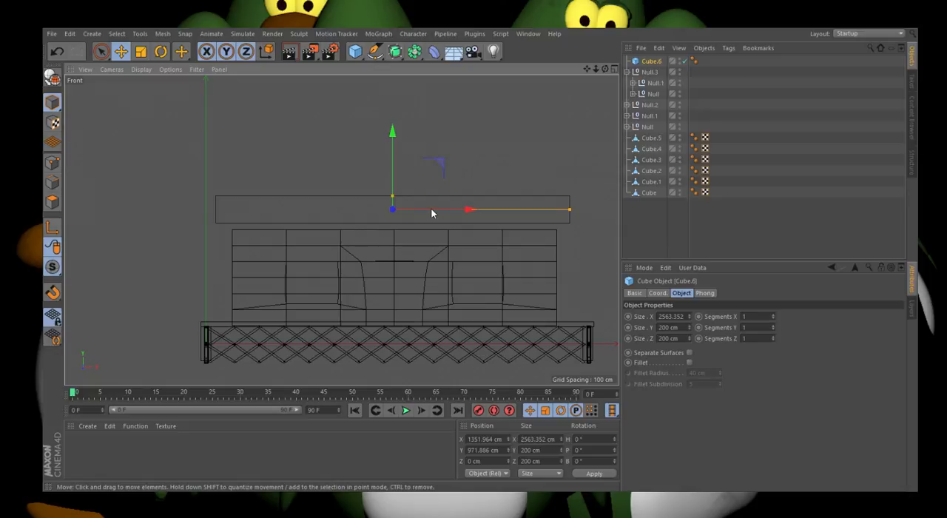
left_click_drag(437, 211, 441, 214)
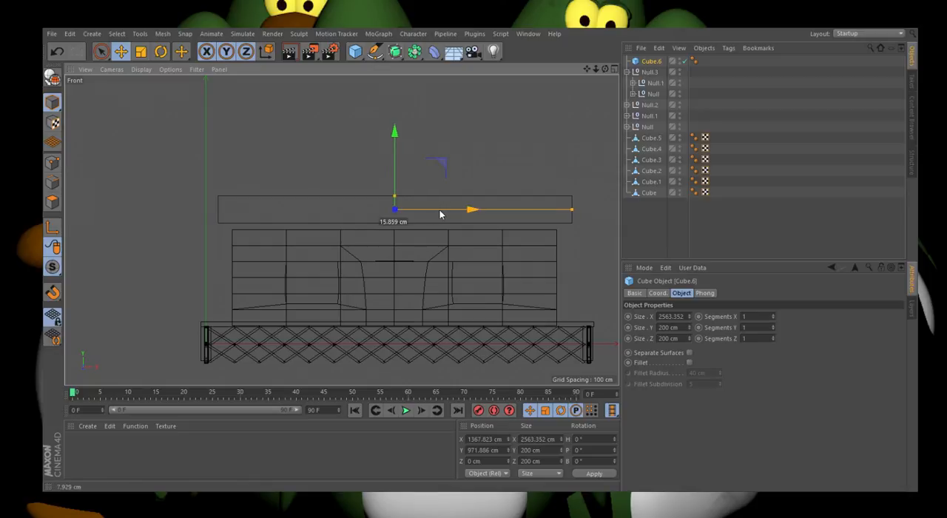
scroll(395, 164, "up", 2)
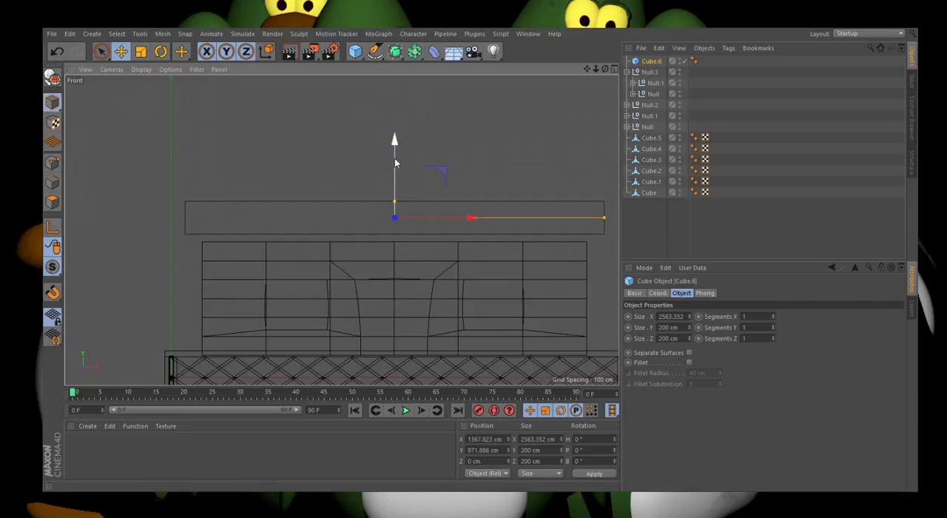
left_click_drag(397, 149, 399, 162)
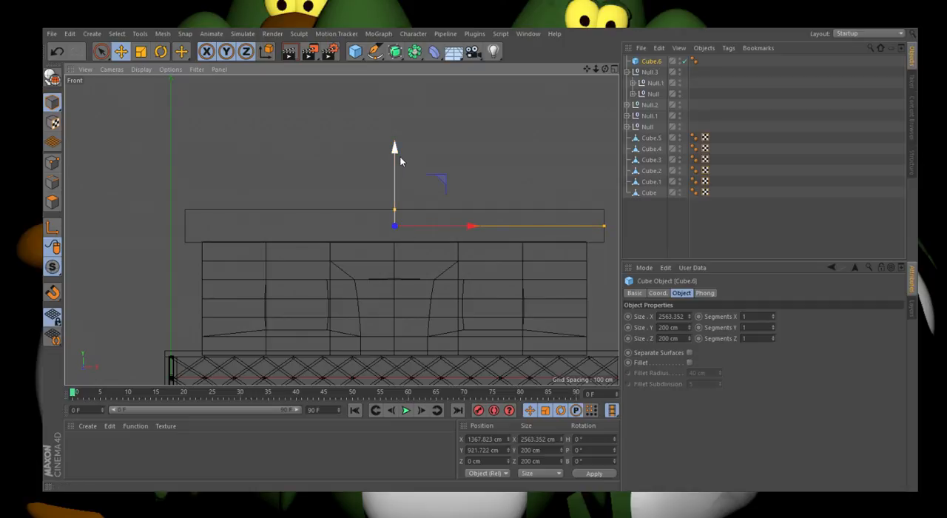
Step: Extend the roof cube's depth to about 1791 cm and position it over the block at about Z 1169.7 cm
left_click(612, 70)
left_click_drag(528, 191, 528, 101)
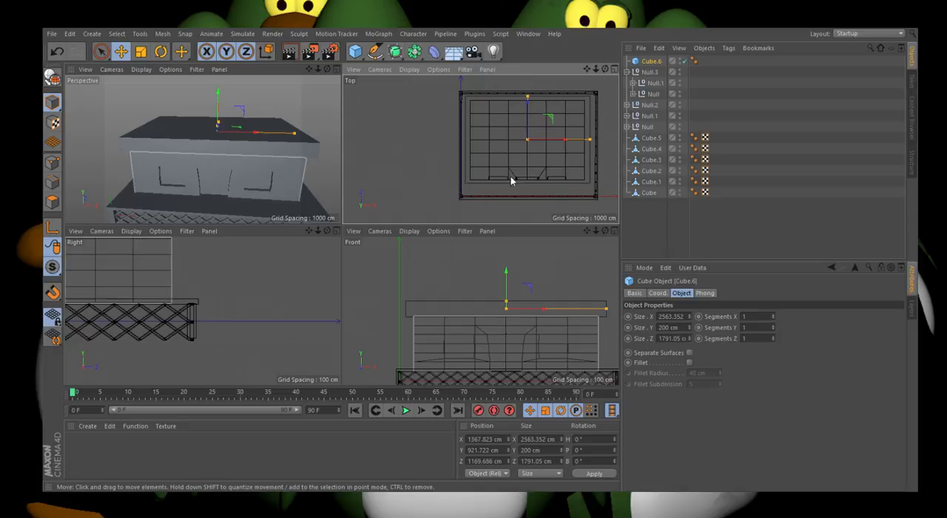